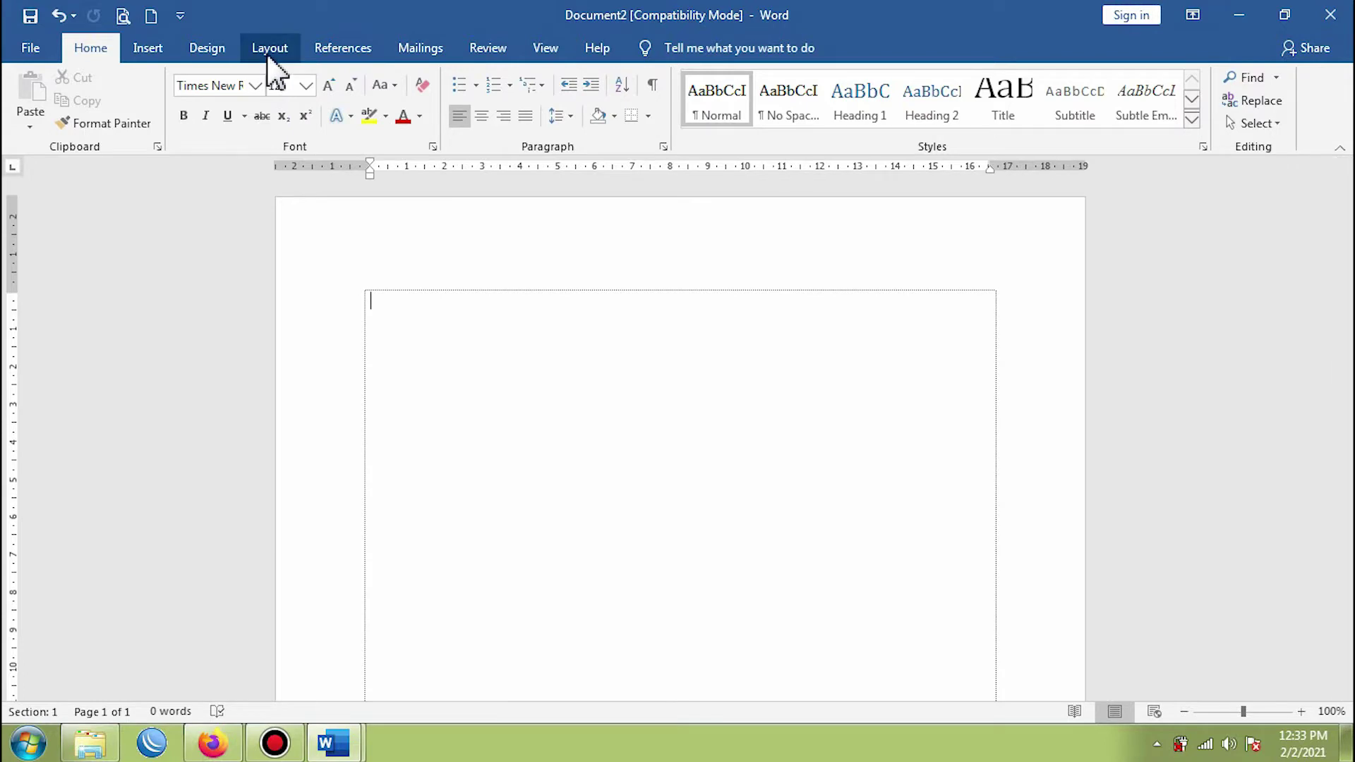
- Set the document to a custom paper size of 21.59 cm width × 33.02 cm height
click(268, 51)
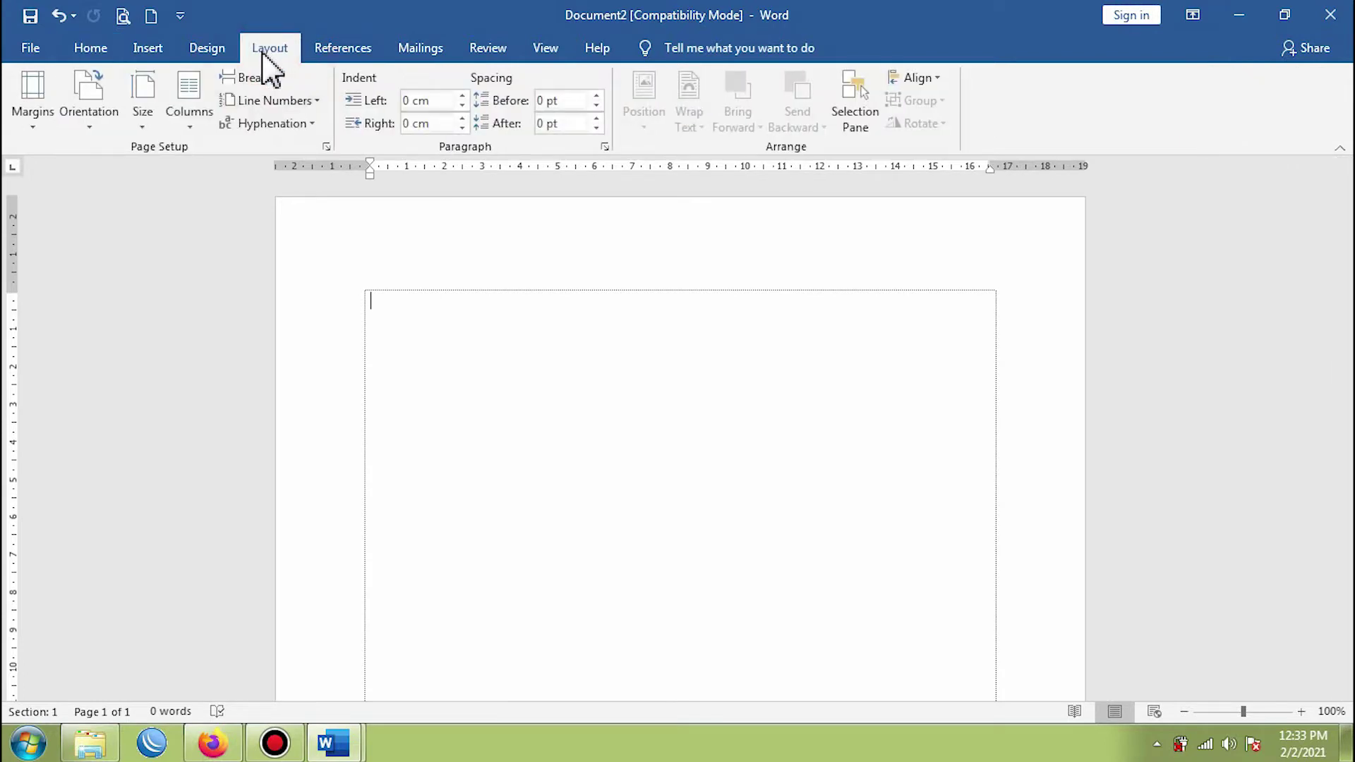
click(156, 132)
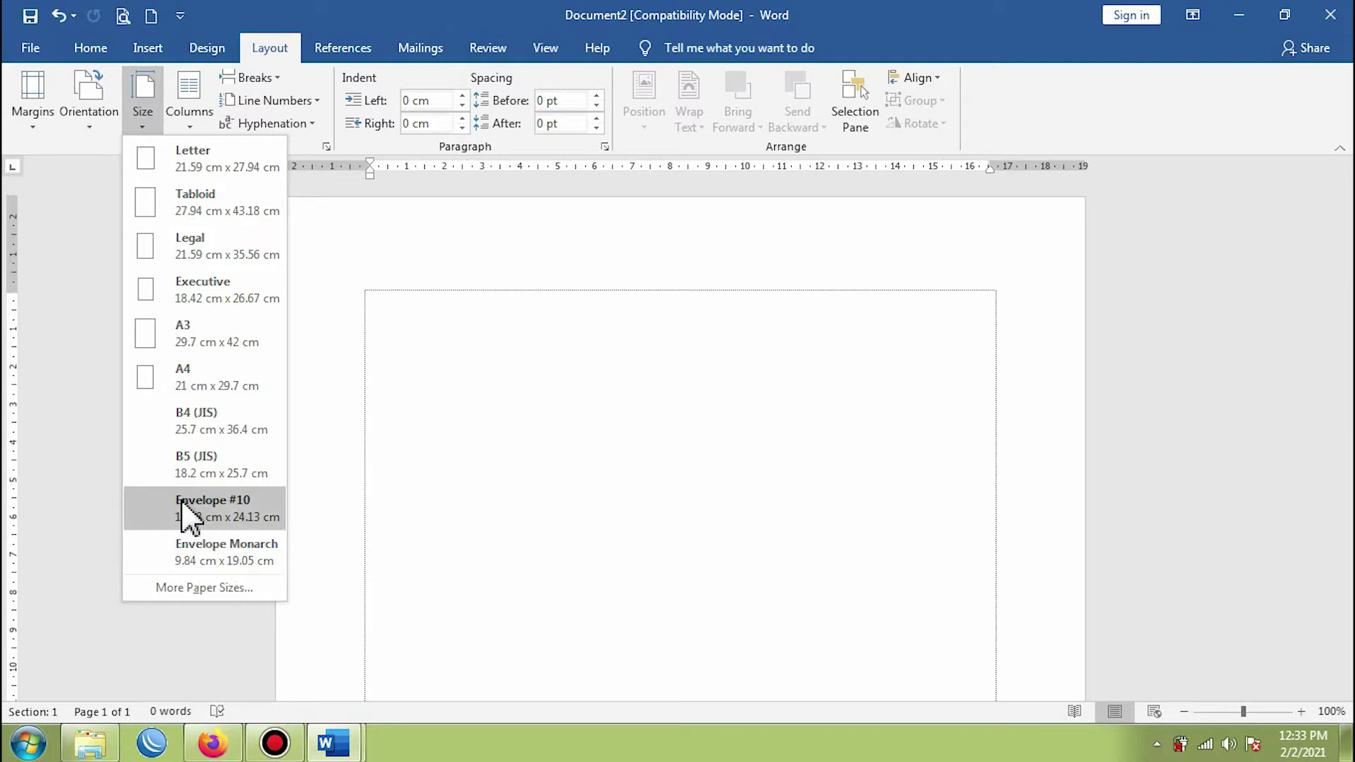
click(185, 589)
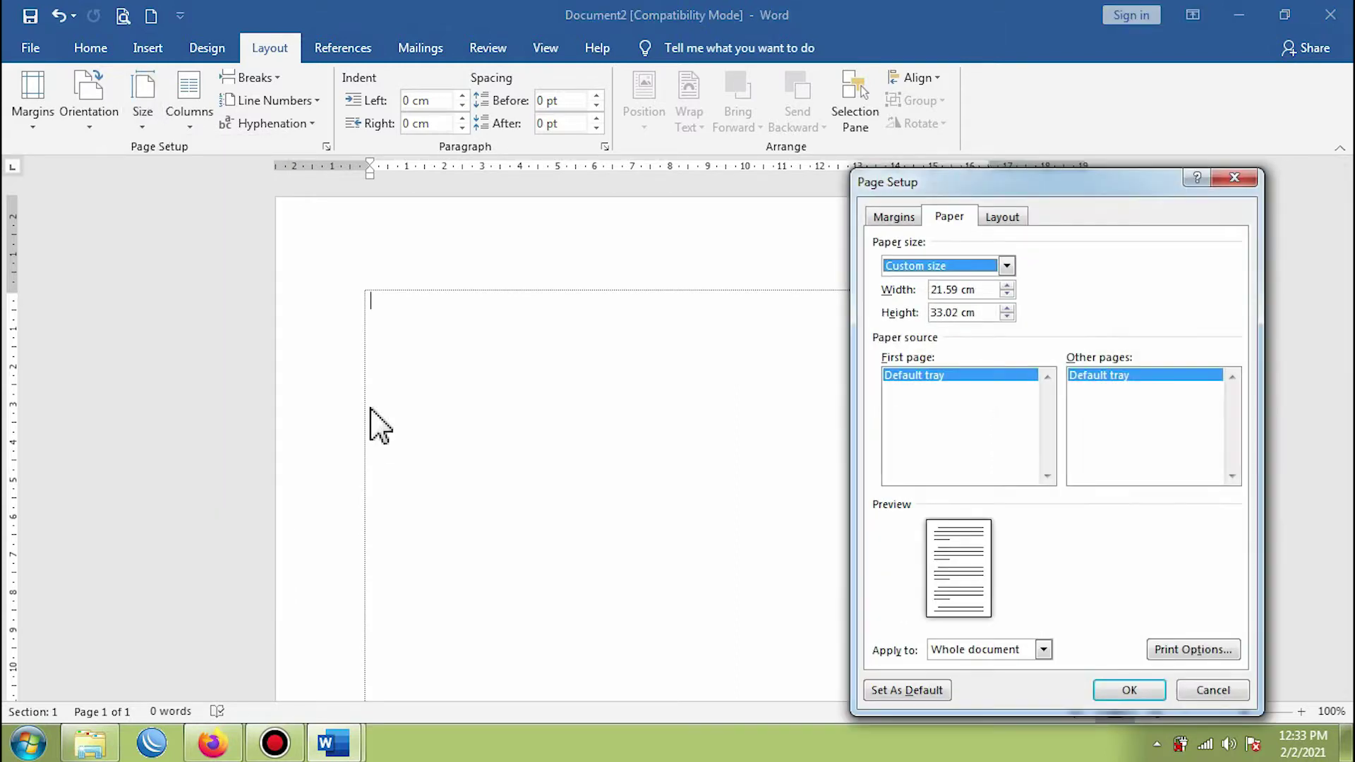
drag(1041, 184, 863, 146)
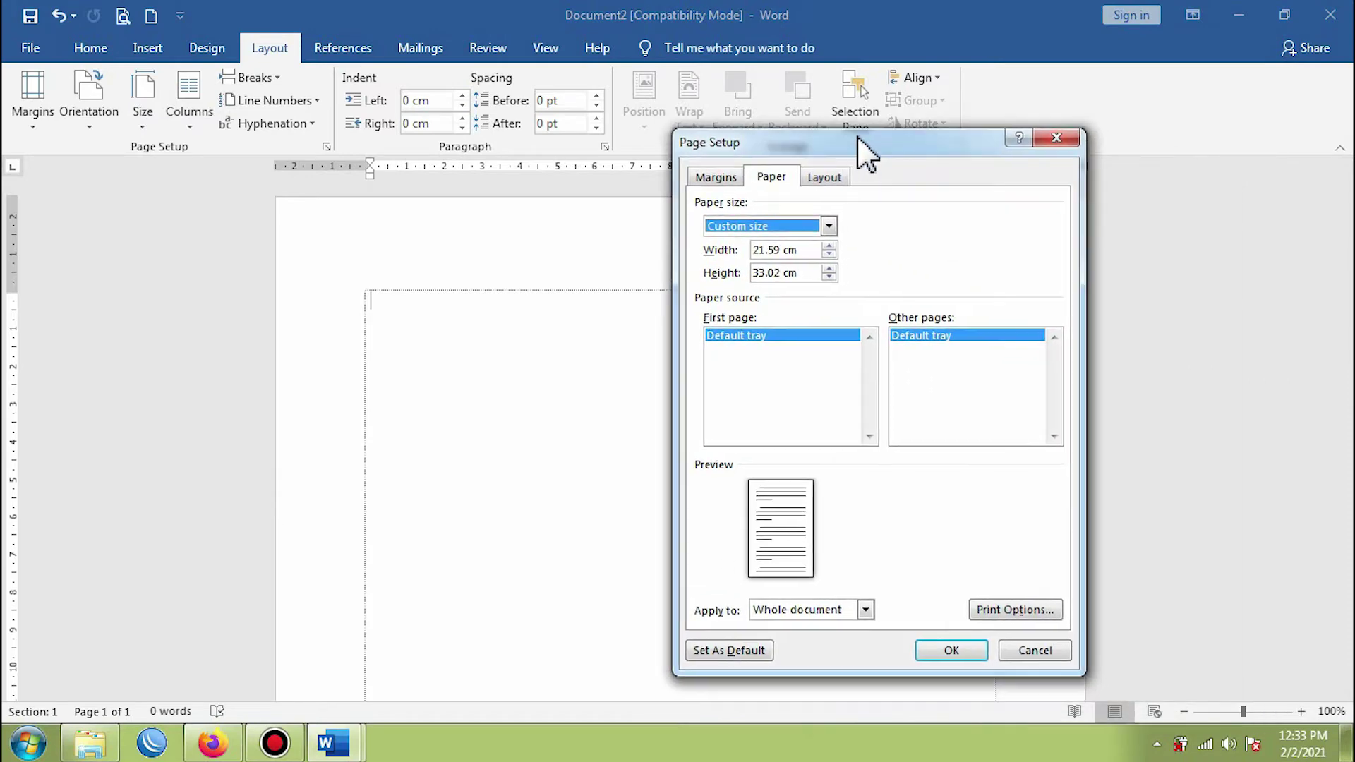
click(785, 250)
click(759, 275)
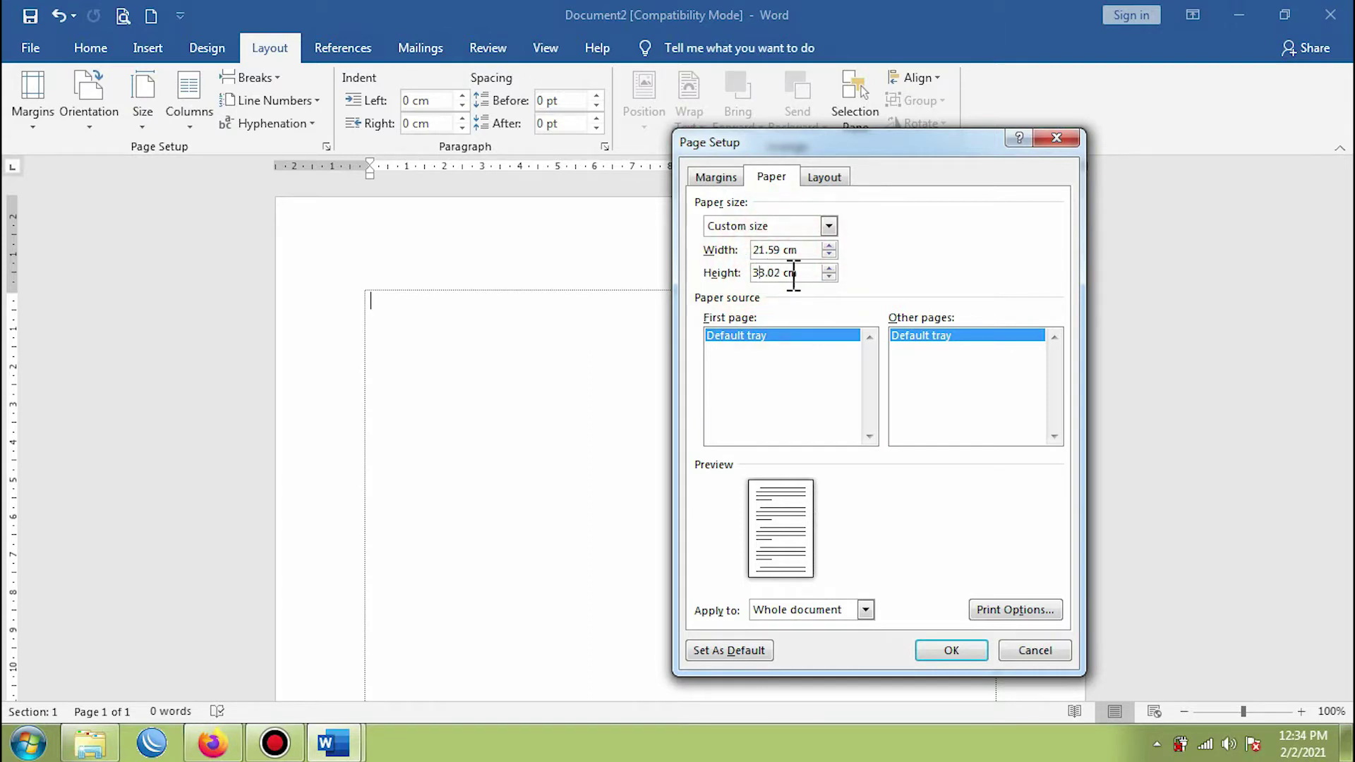
click(781, 273)
click(951, 650)
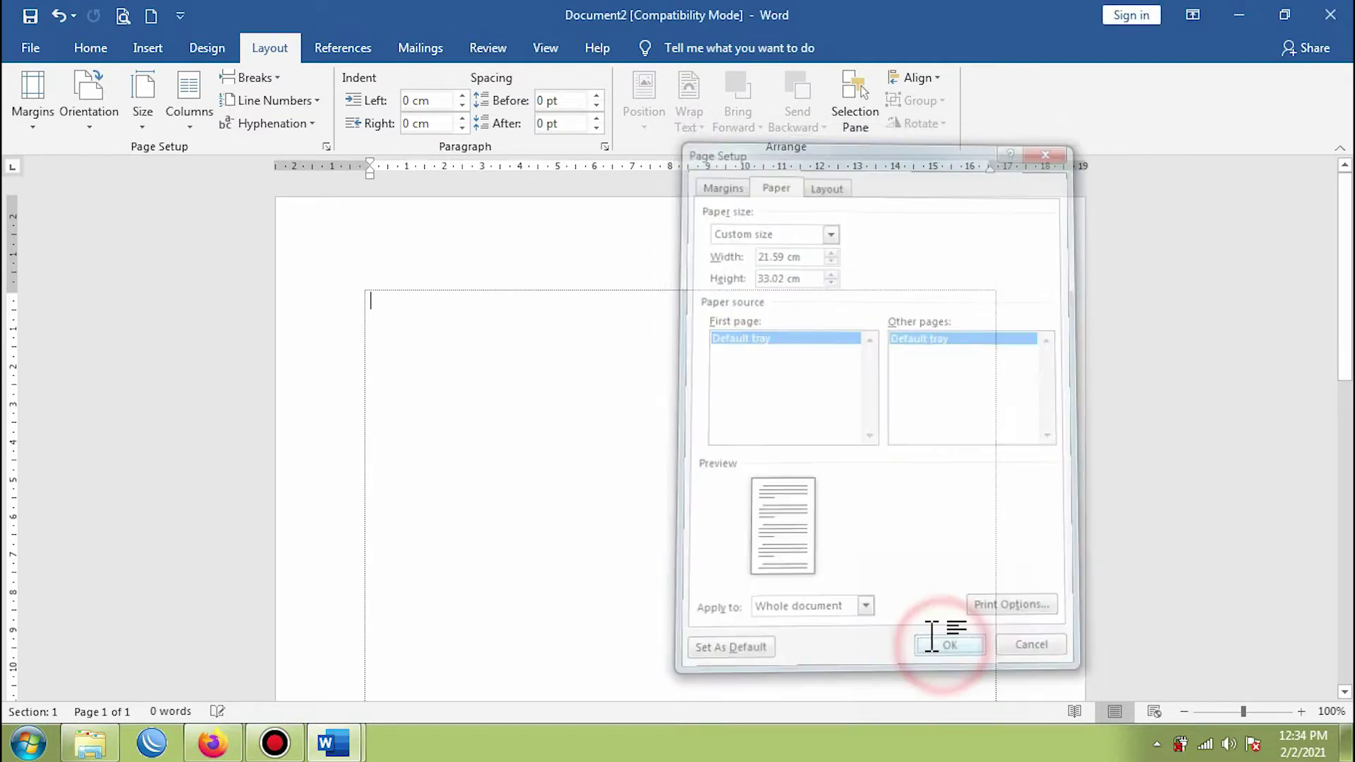
click(94, 51)
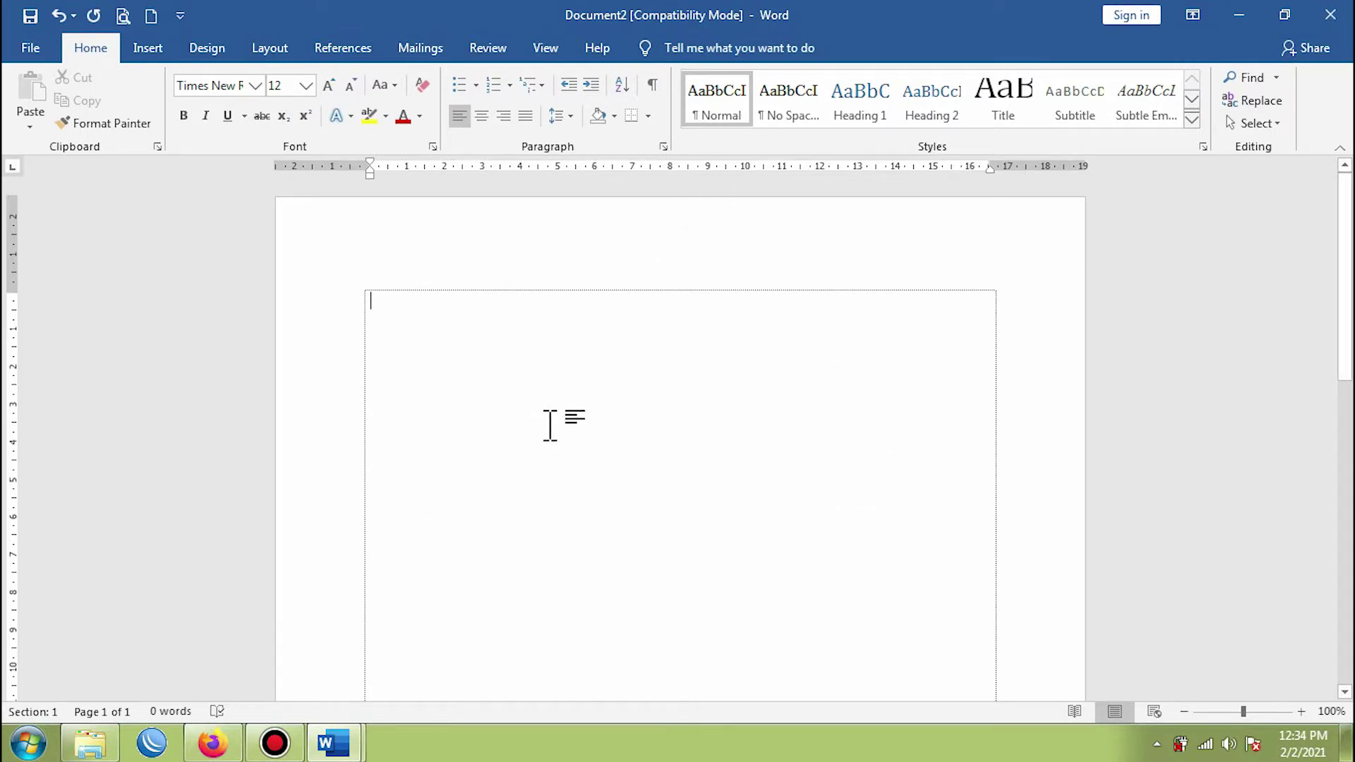
- Apply No Spacing, centre the first line, and type 'DINAS PENDIDIKAN KABUPATEN ATASAWAN'
click(792, 114)
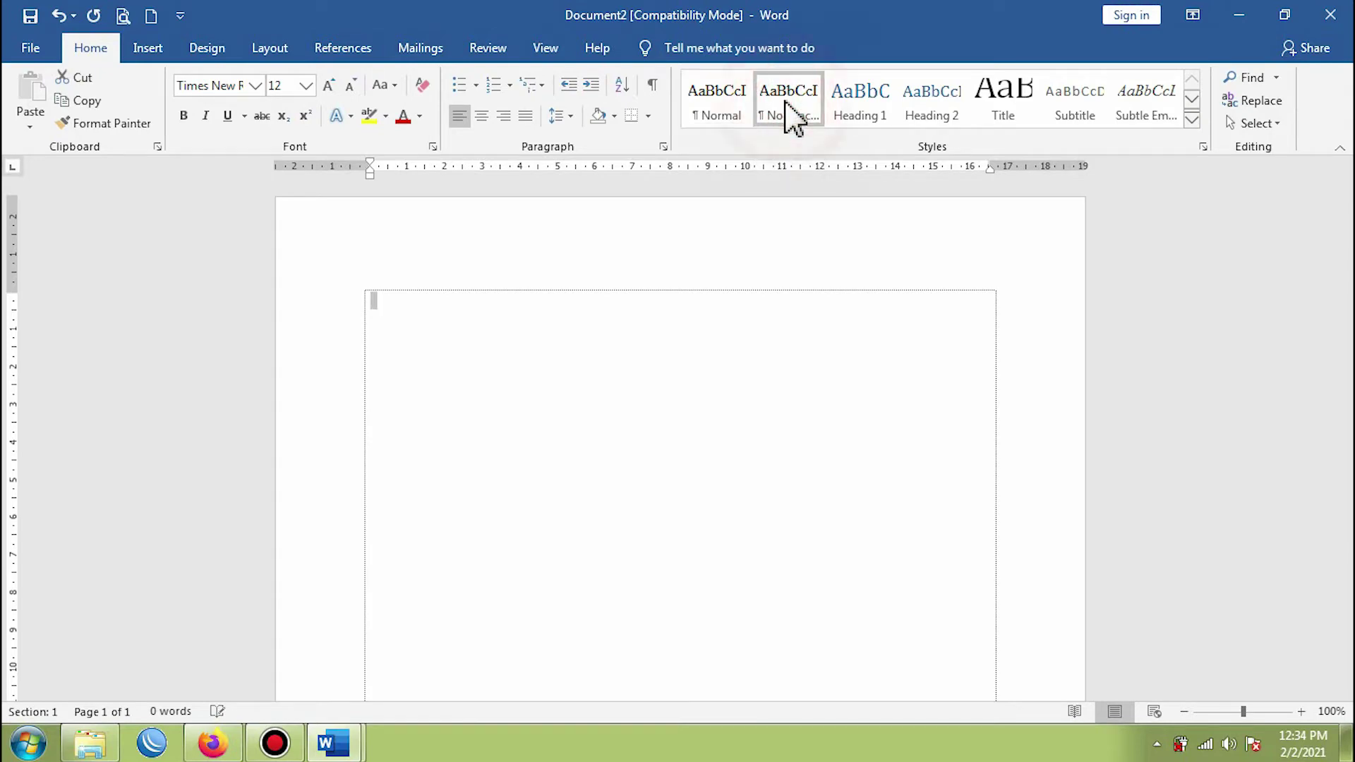
click(383, 303)
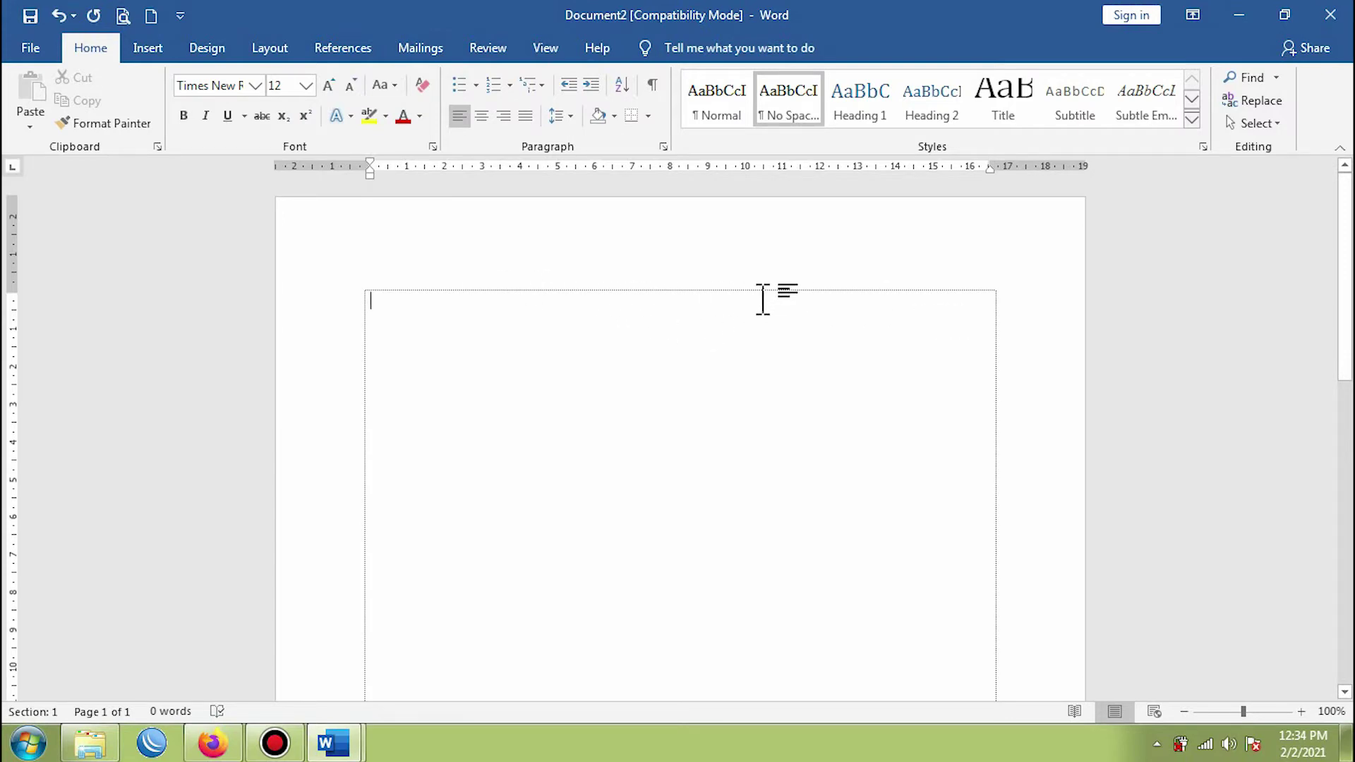
click(485, 119)
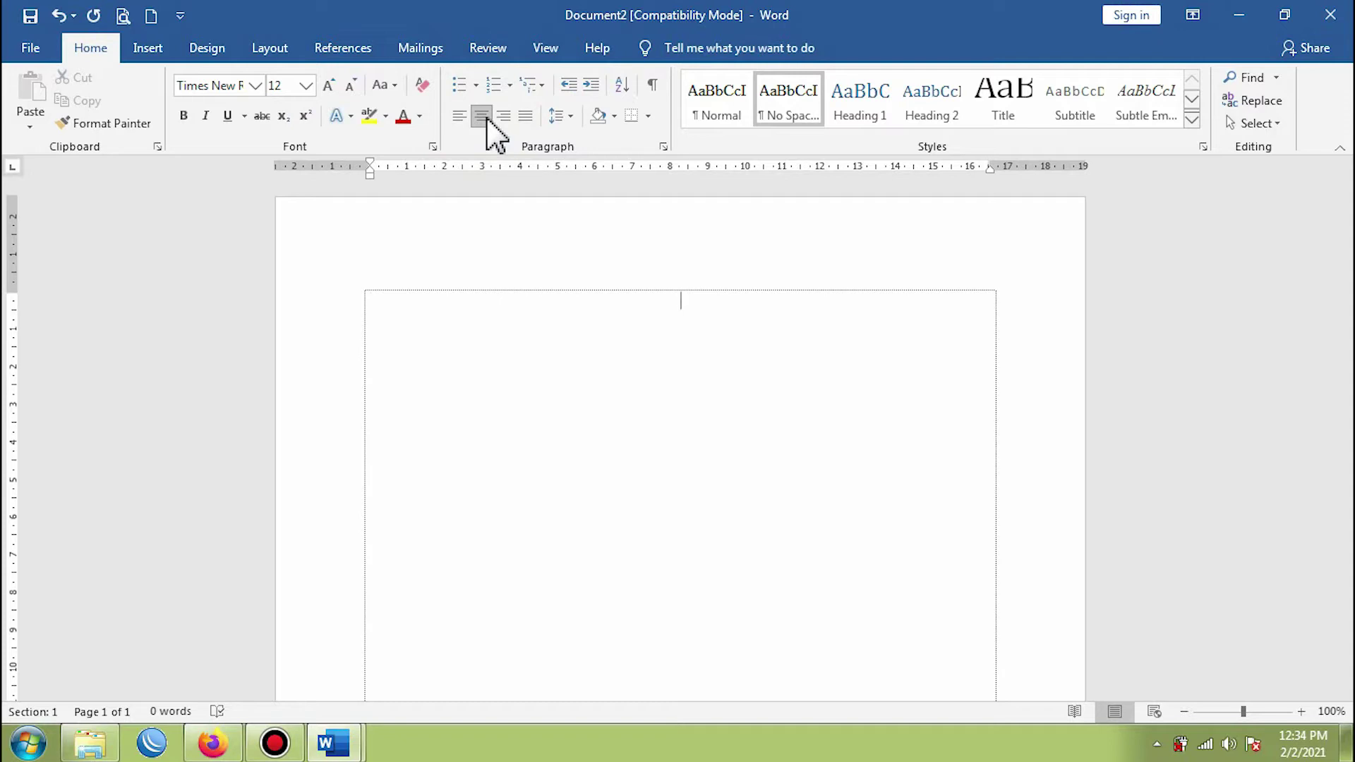
text(DINAS PENDIDIKAN )
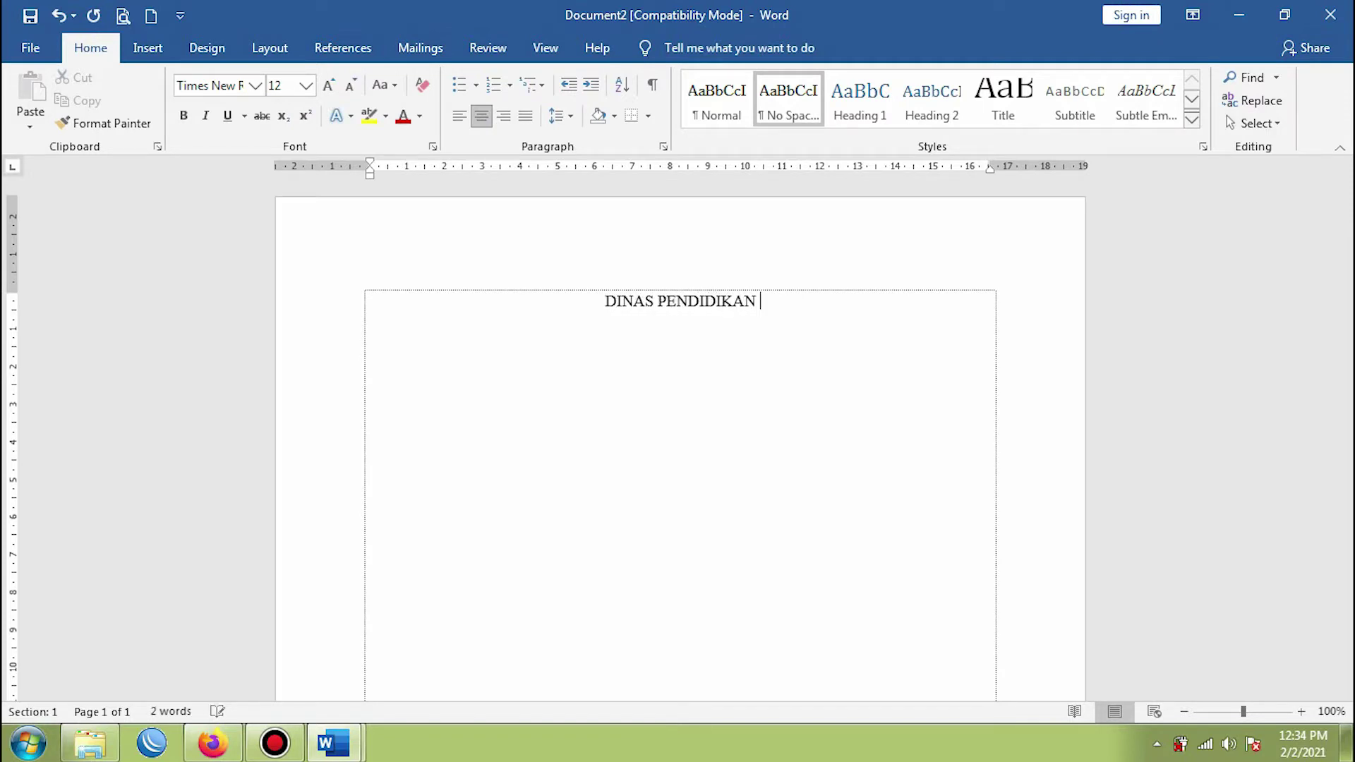
text(K)
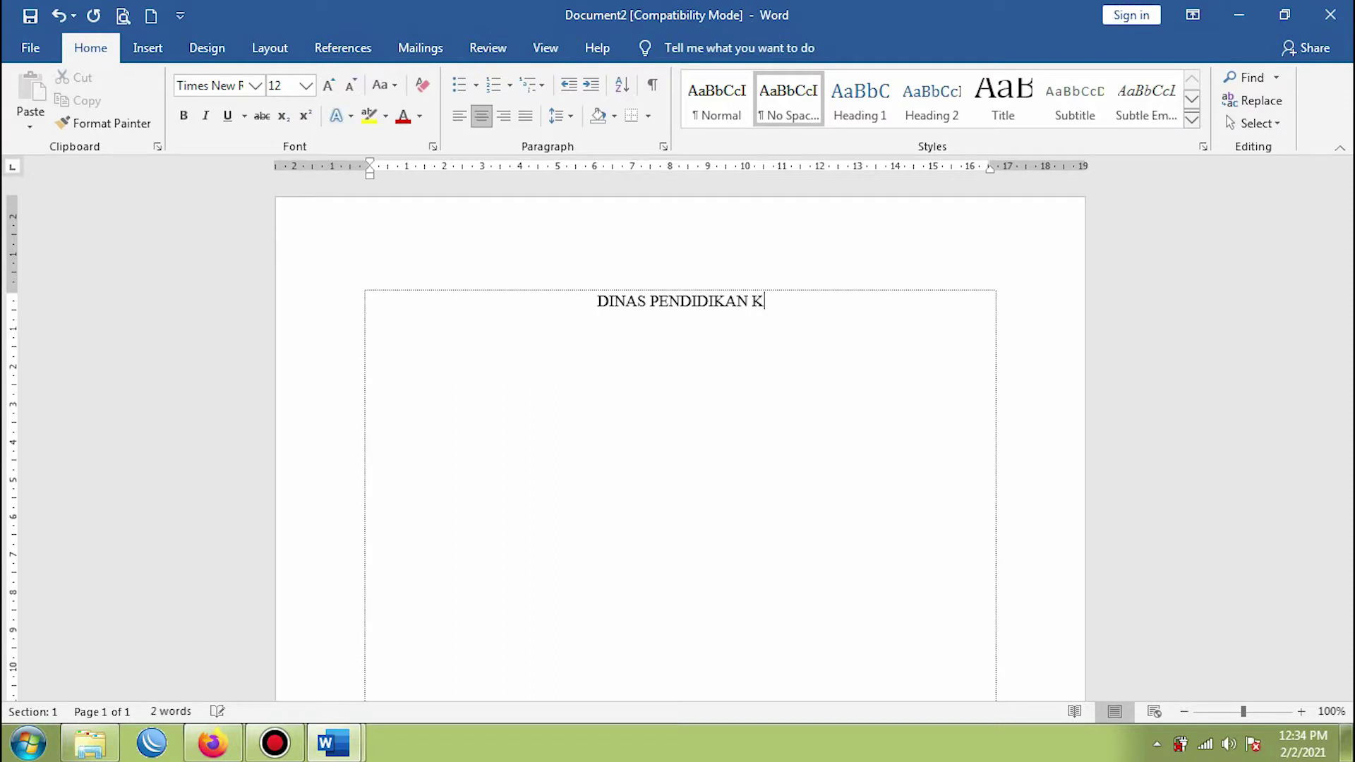
text(ABUPATEN )
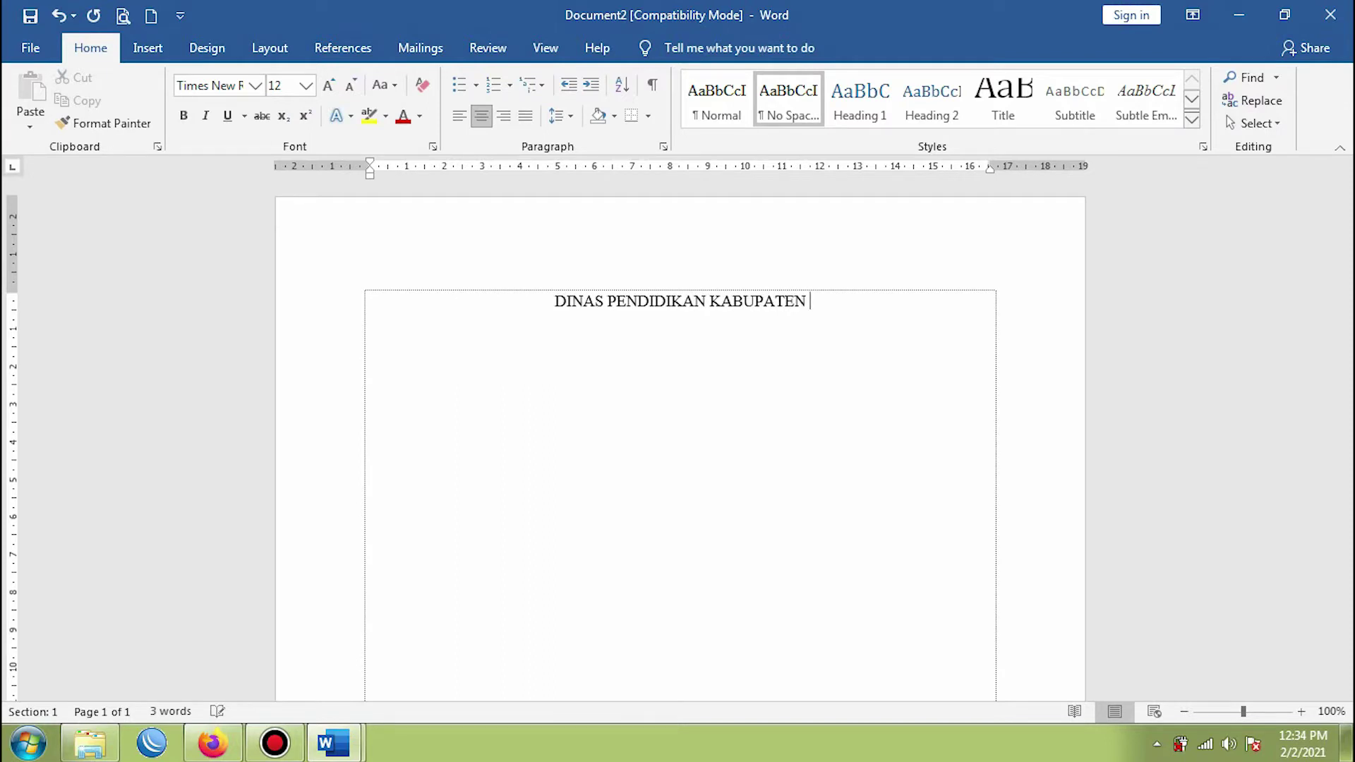
text(ATA)
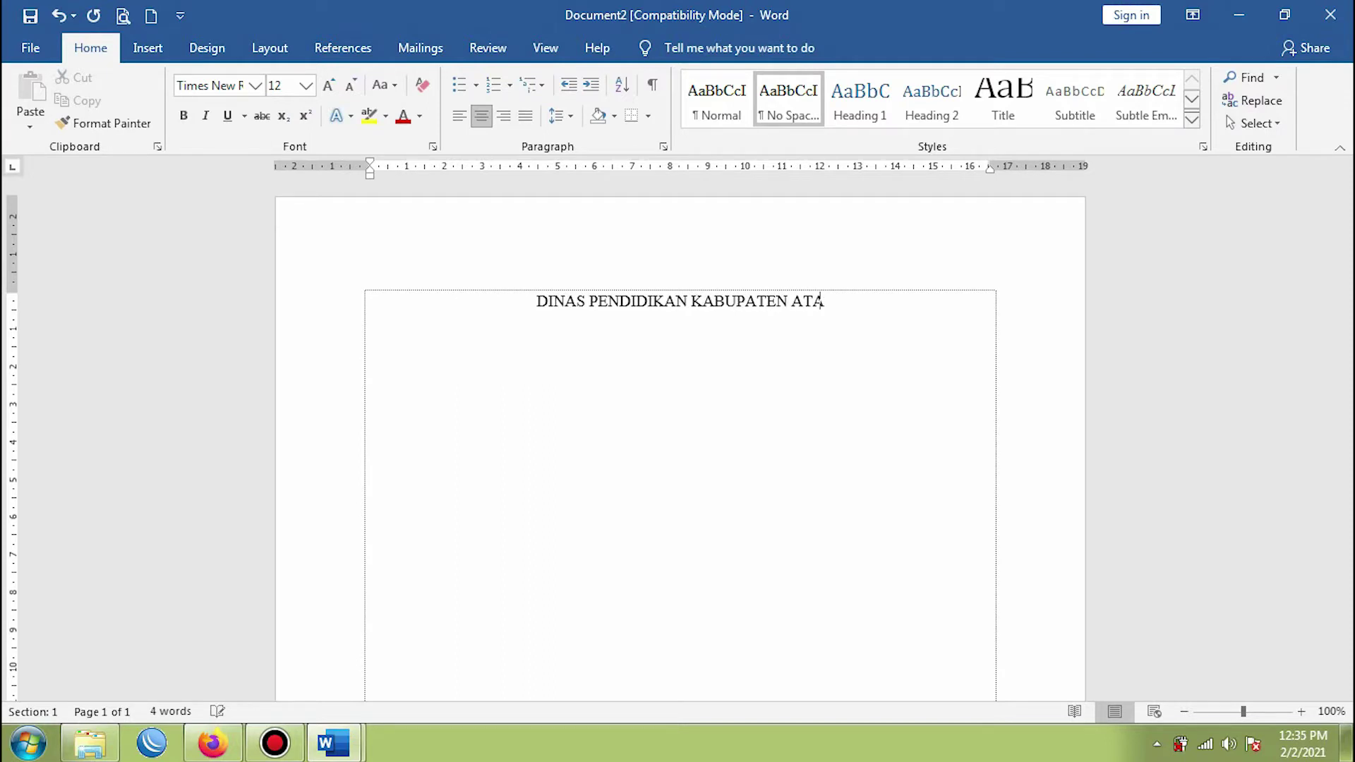
text(SAWAN)
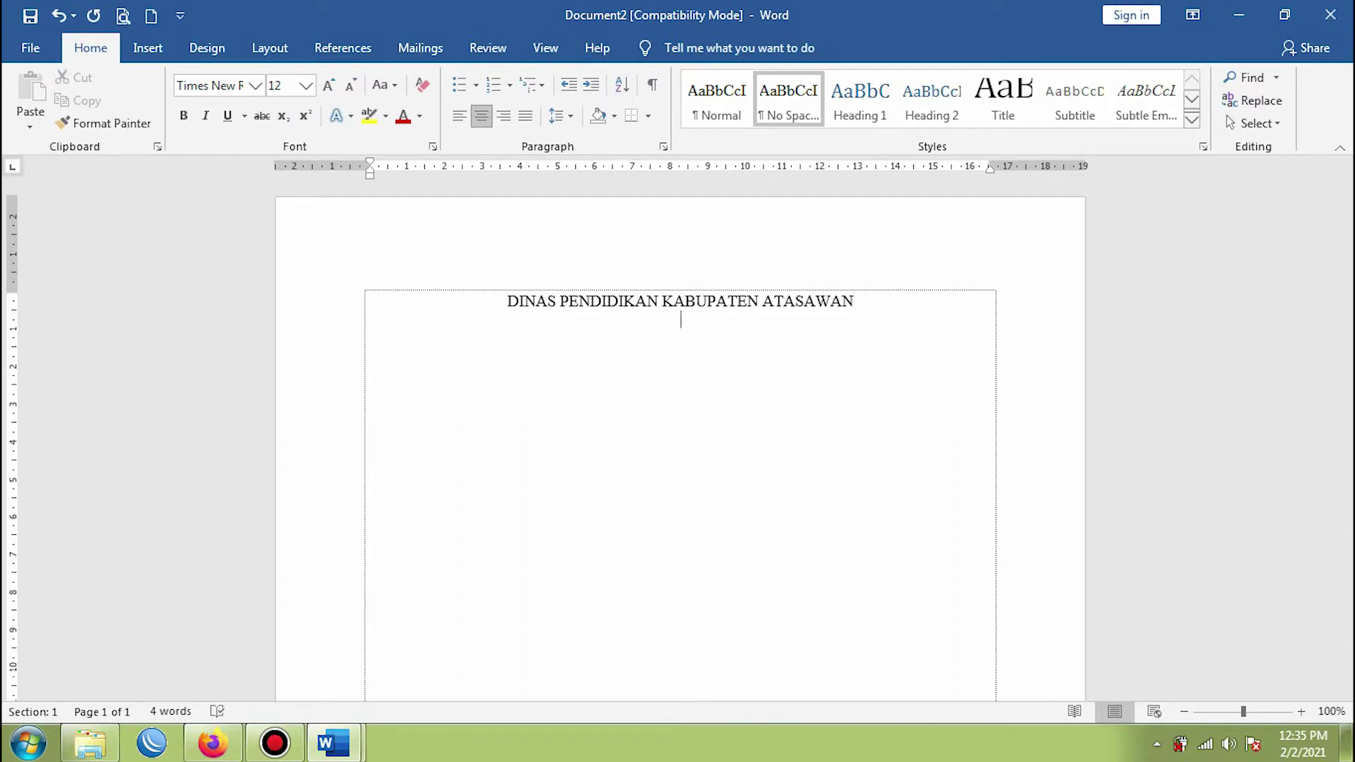
- Compare with Document1, then type 'UNIT PENDIDIKAN KECAMATAN AWANGAN' and 'SMK NEGERI 1 AWANGAN' lines
mouse_move(333, 741)
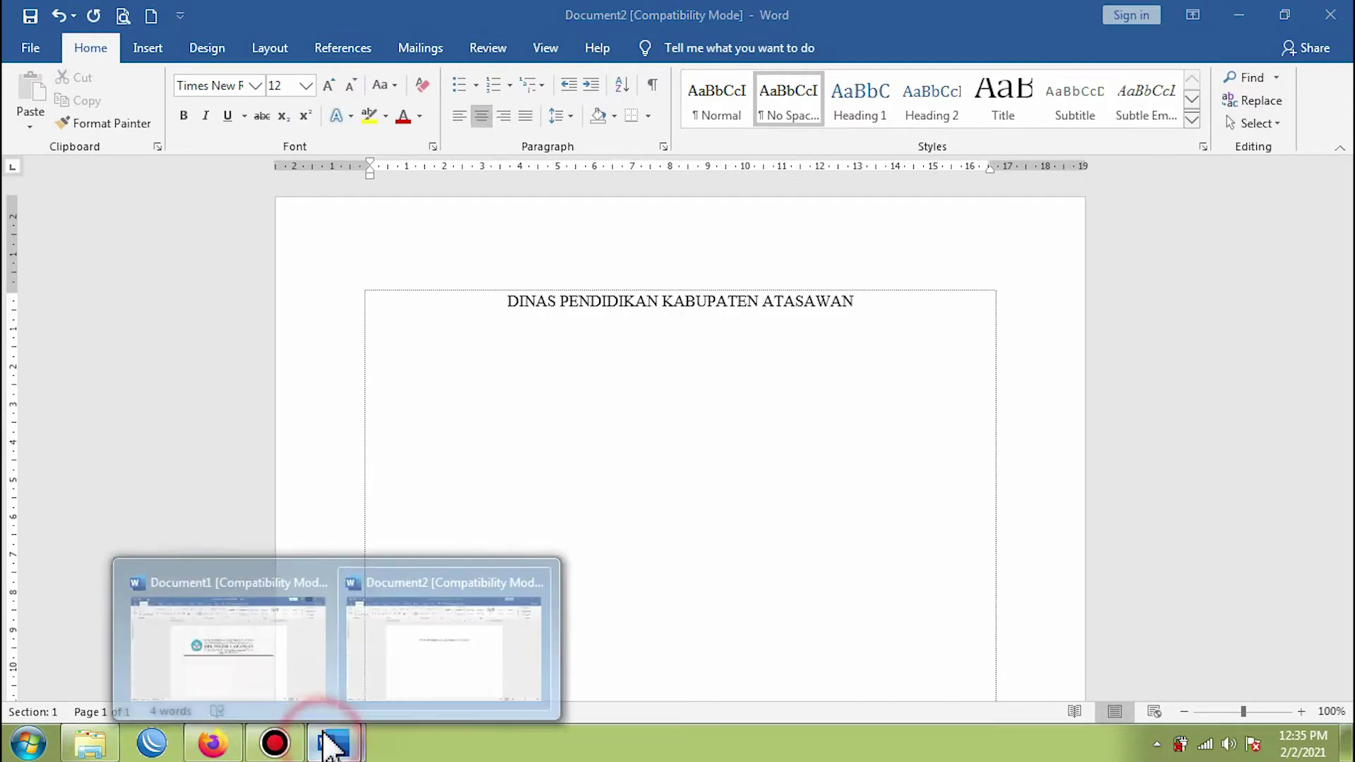
click(264, 657)
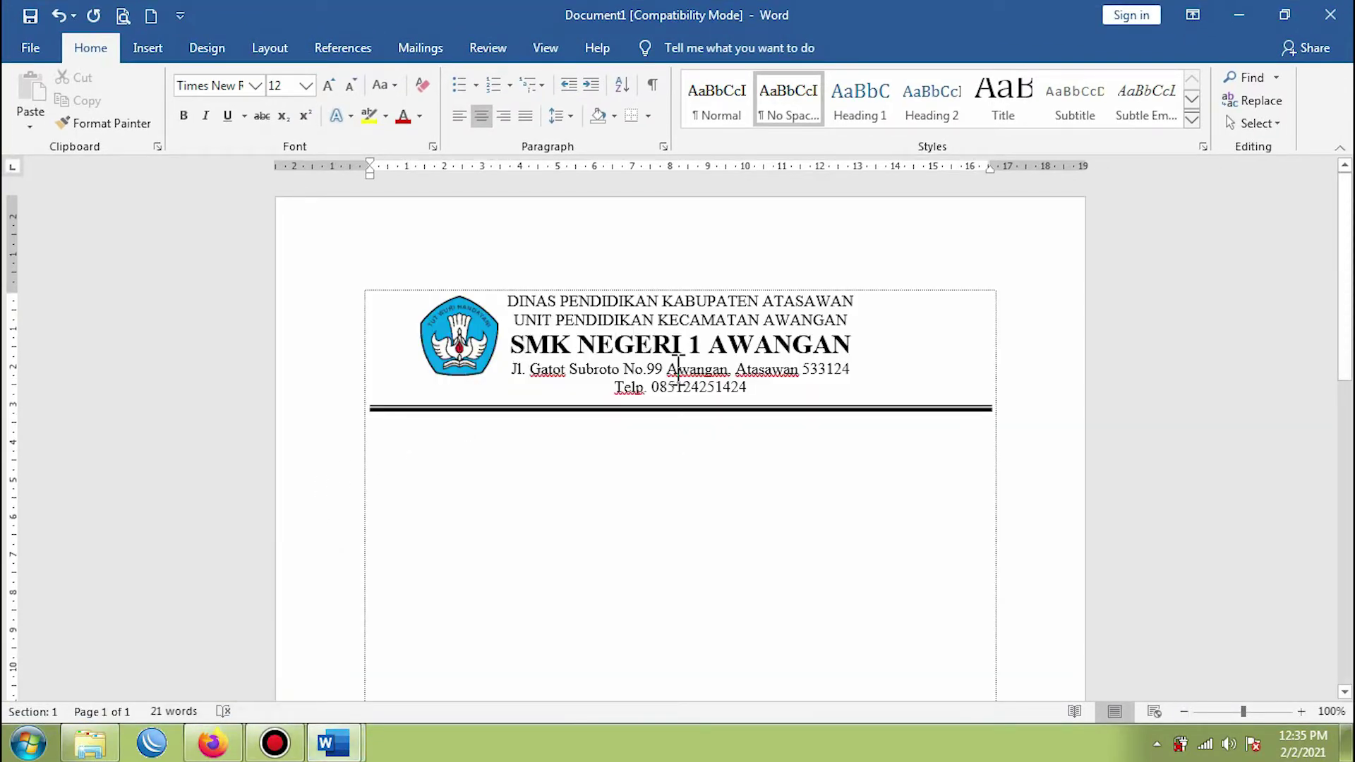
key(alt+Tab)
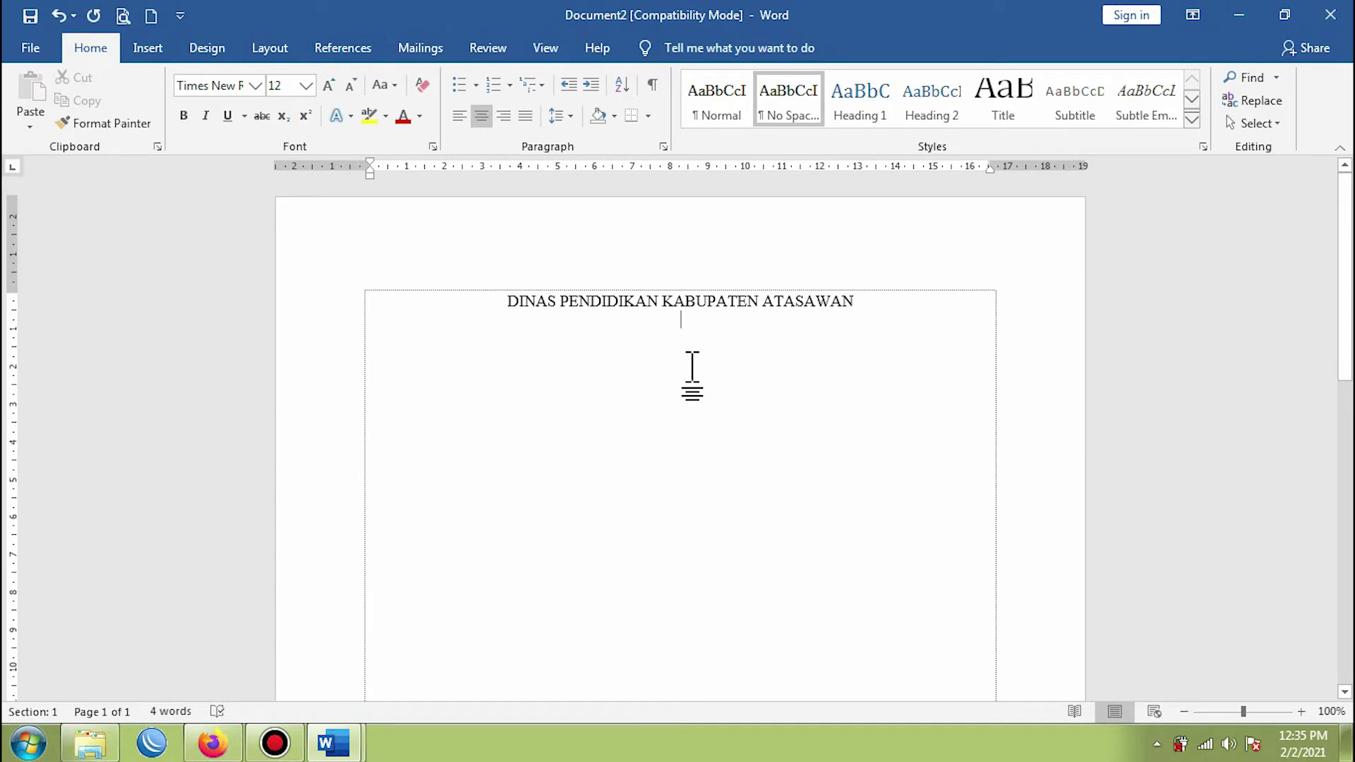
text(UNIT PENDID)
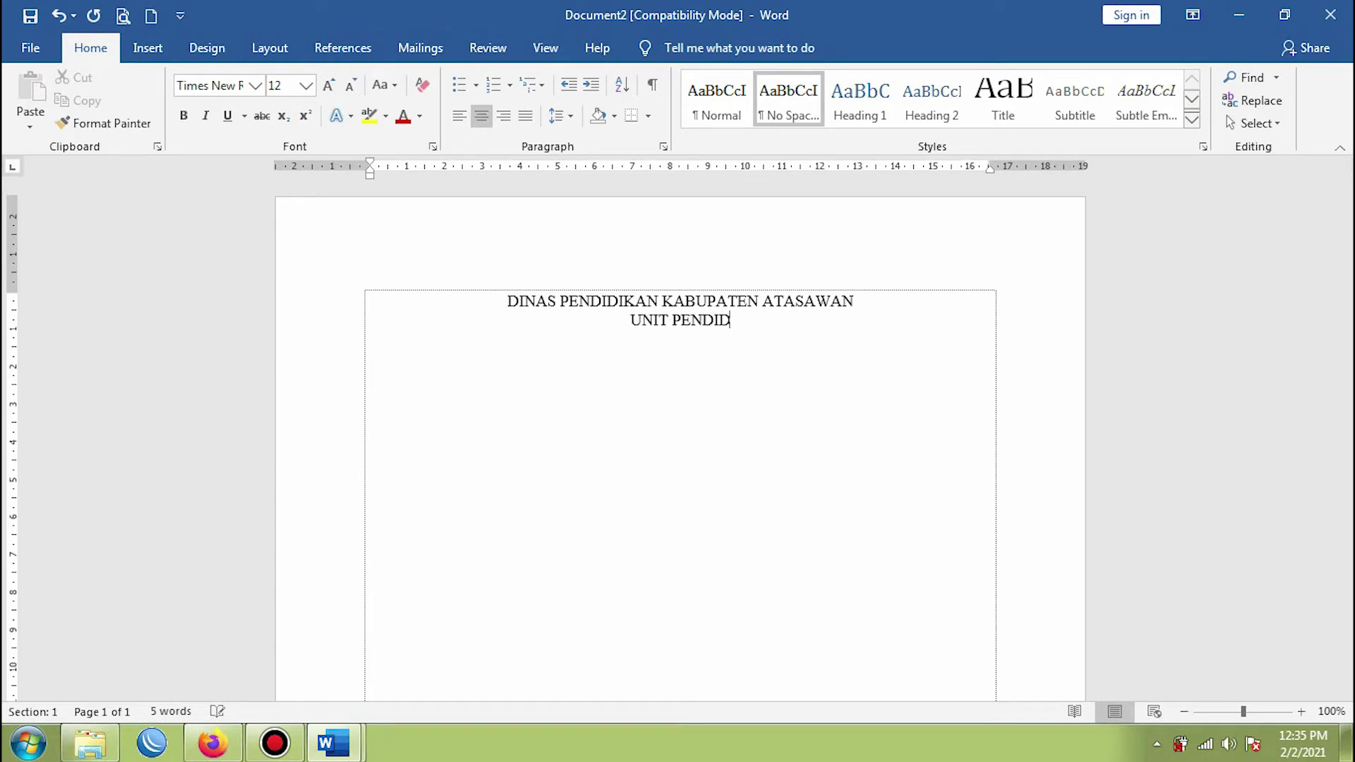
text(IKAN KECAMATAN)
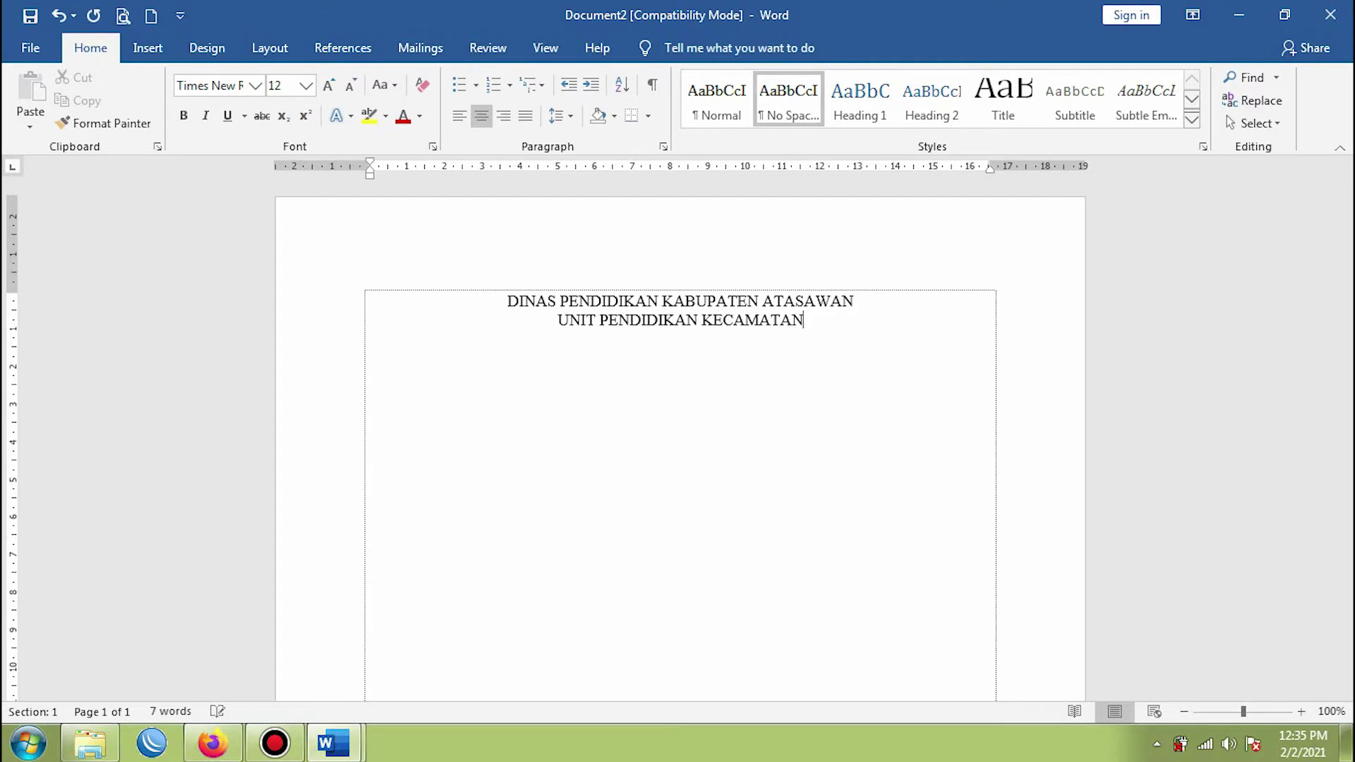
text( AWANGAN)
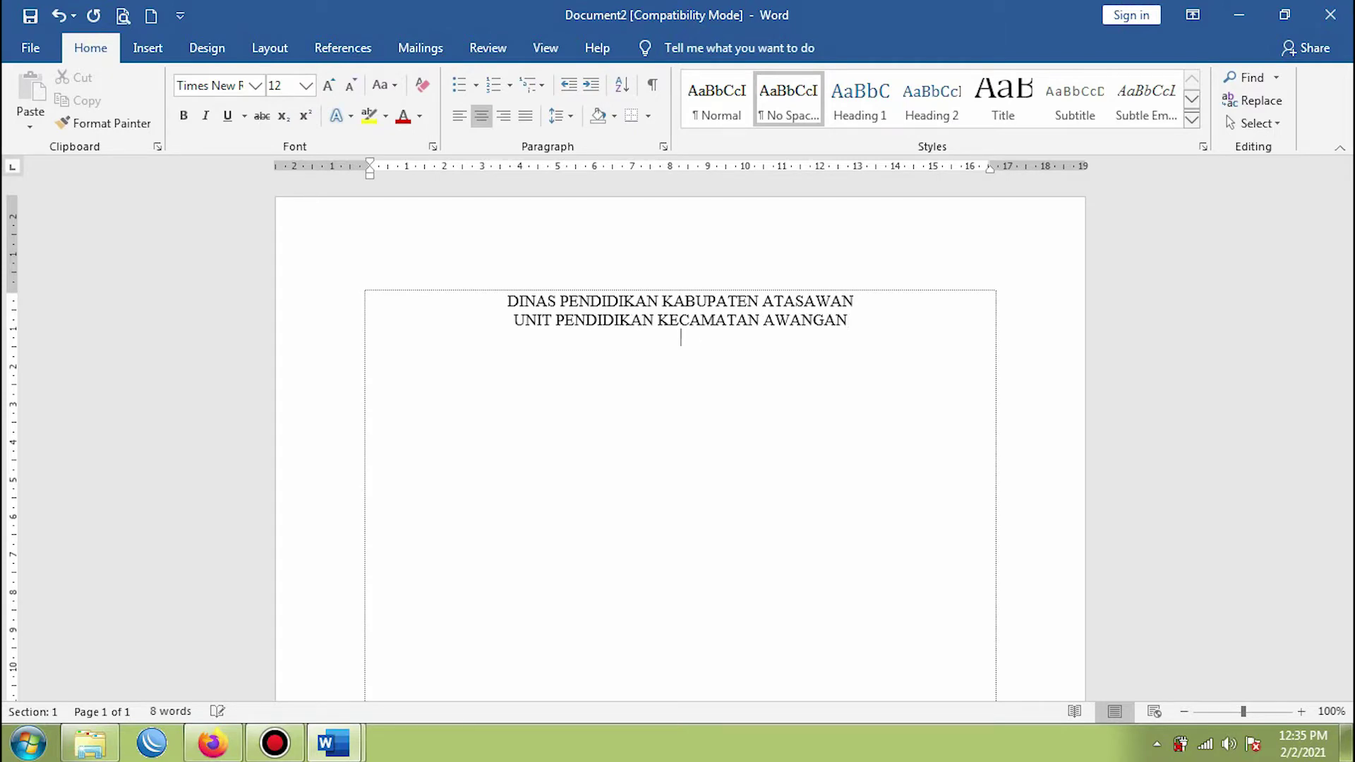
text( SMK NEGERI)
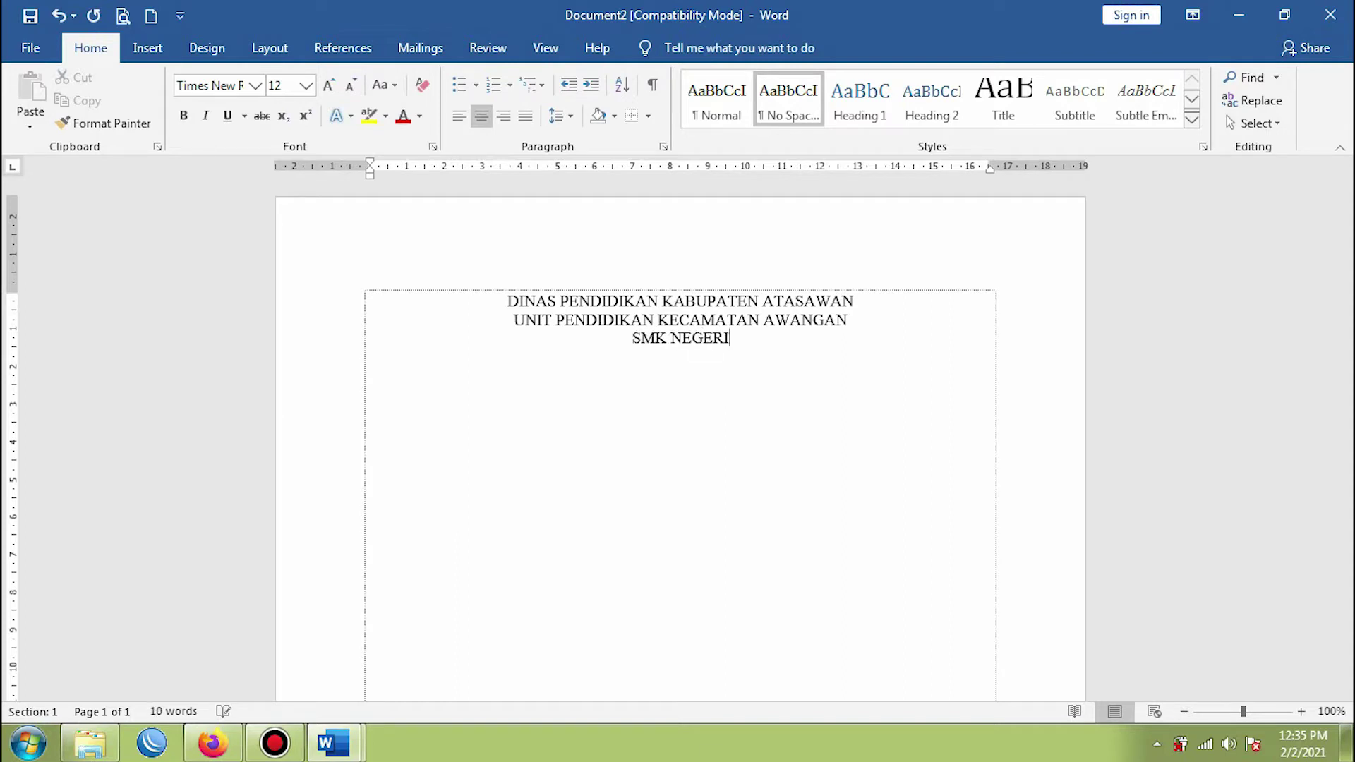
text( 1 AWANGAN)
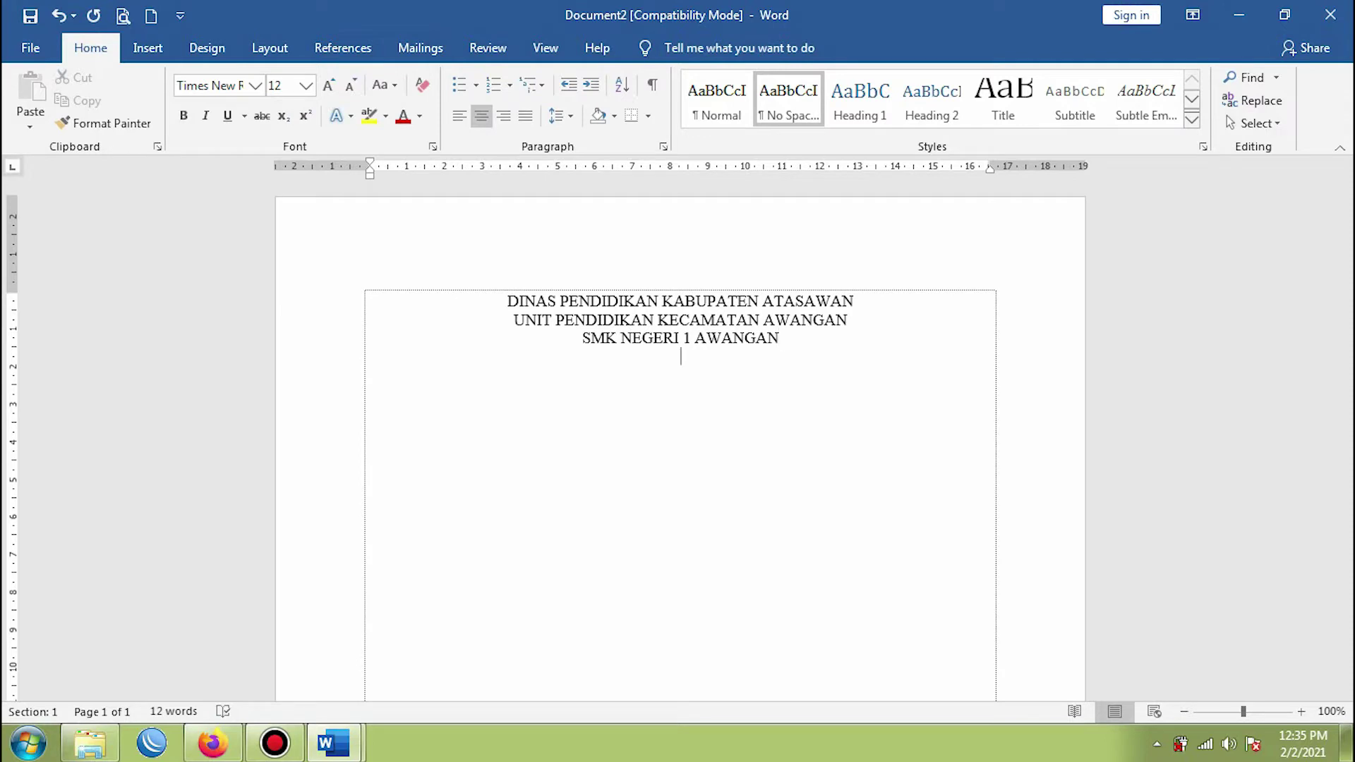
- Type the school's street address, postal code and telephone number, fixing typos along the way
text(Jl. gatot)
key(BackSpace)
key(BackSpace)
key(BackSpace)
key(BackSpace)
key(BackSpace)
text(Gatot Subrot)
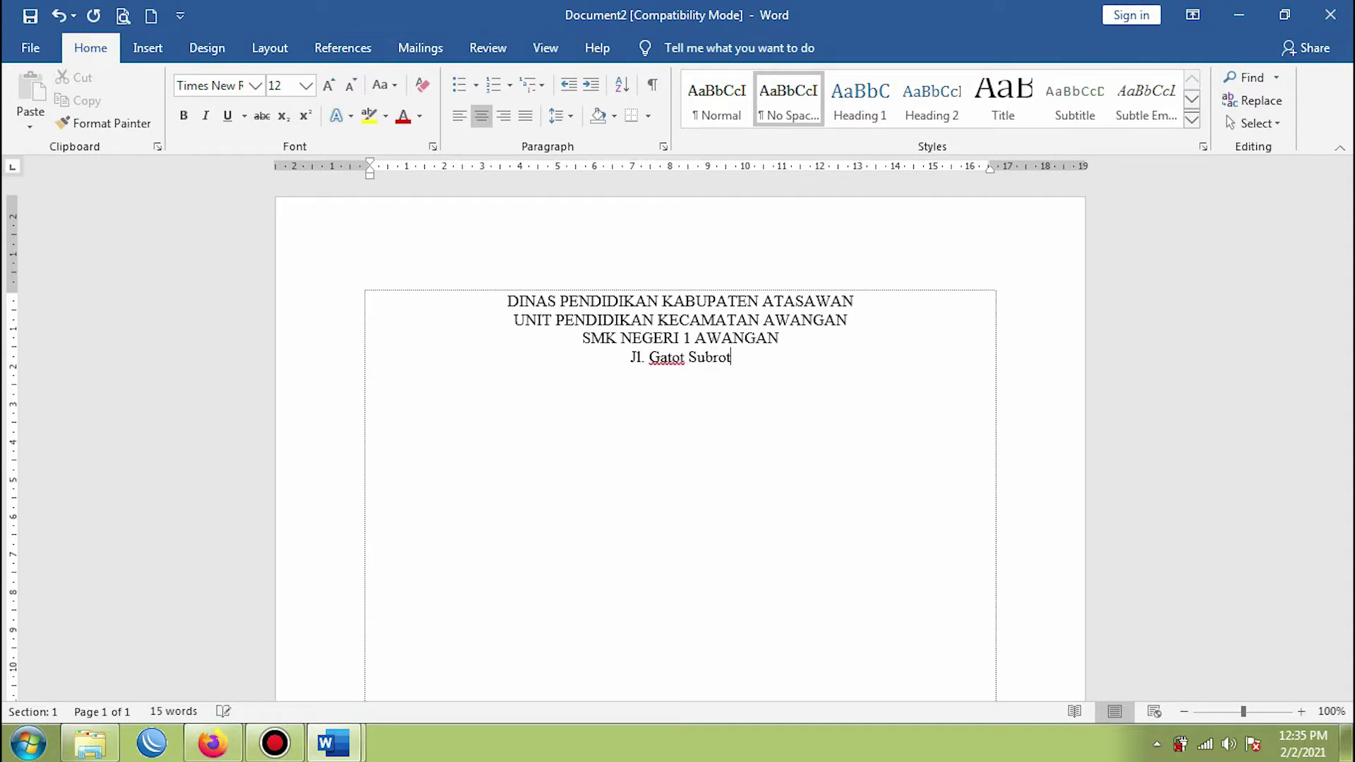
text(o No)
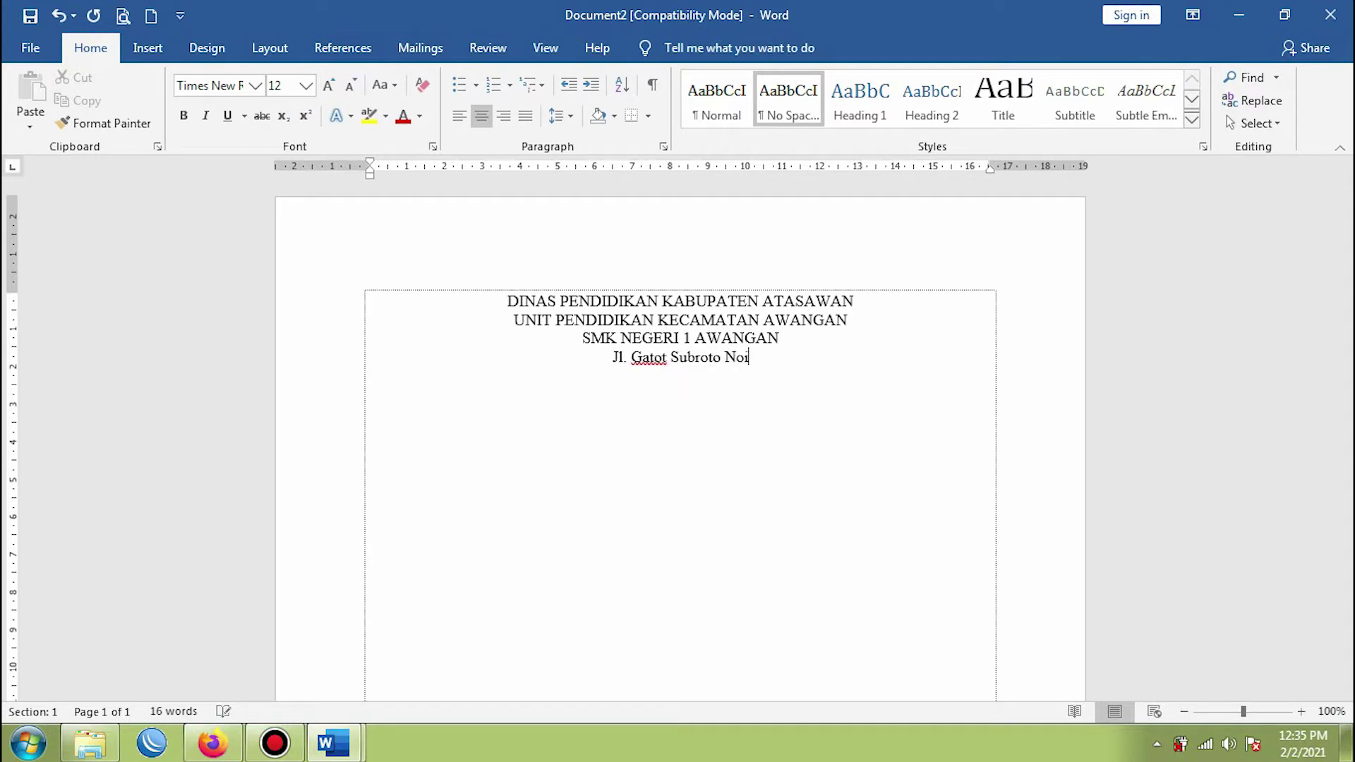
text(.)
key(BackSpace)
text(.99)
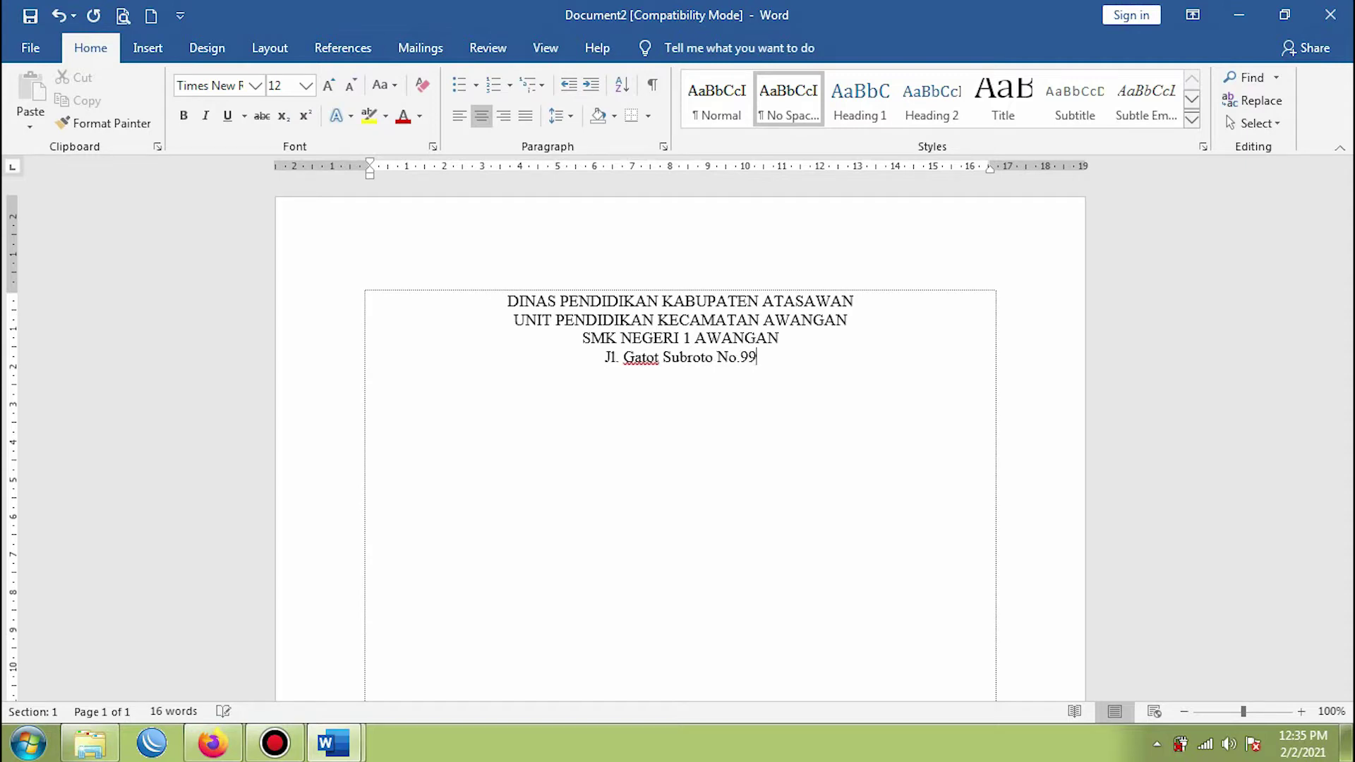
text( Awa)
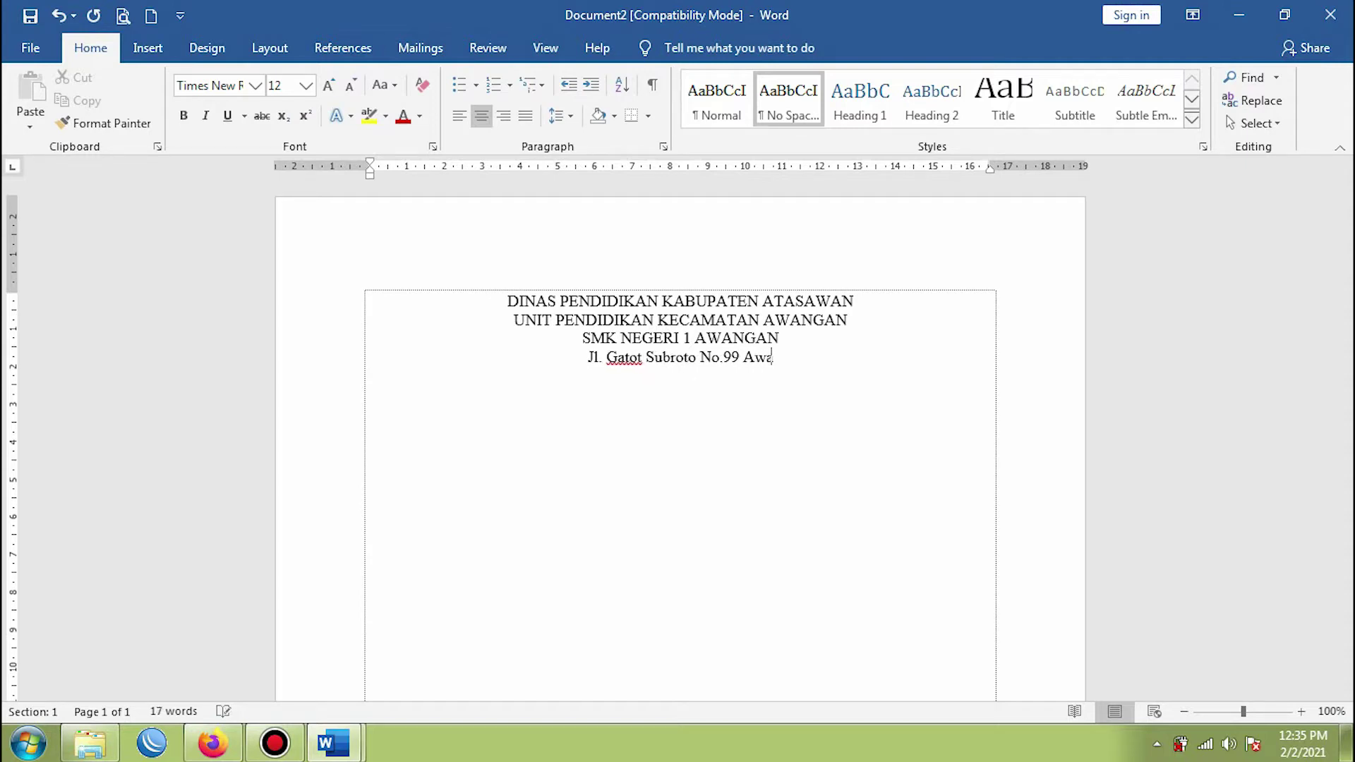
text(ngan. )
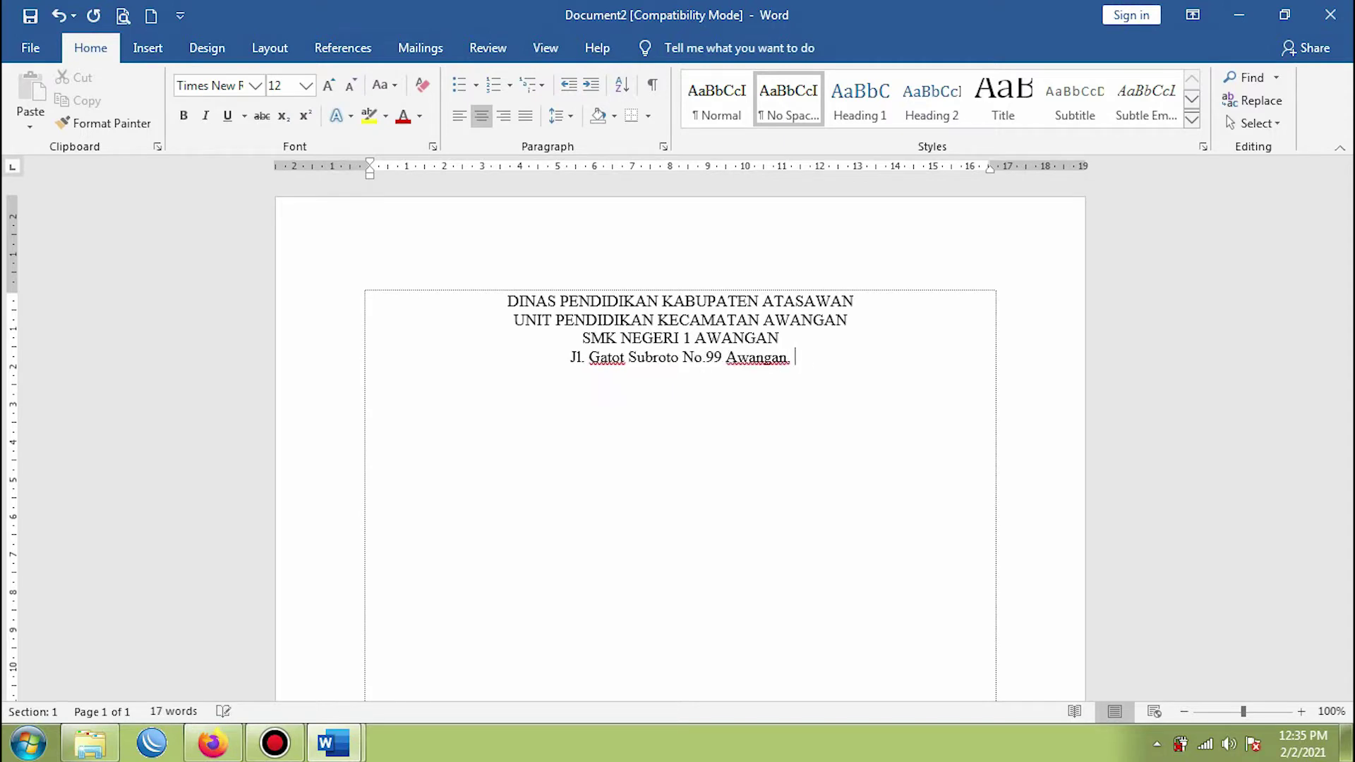
text(Ataw)
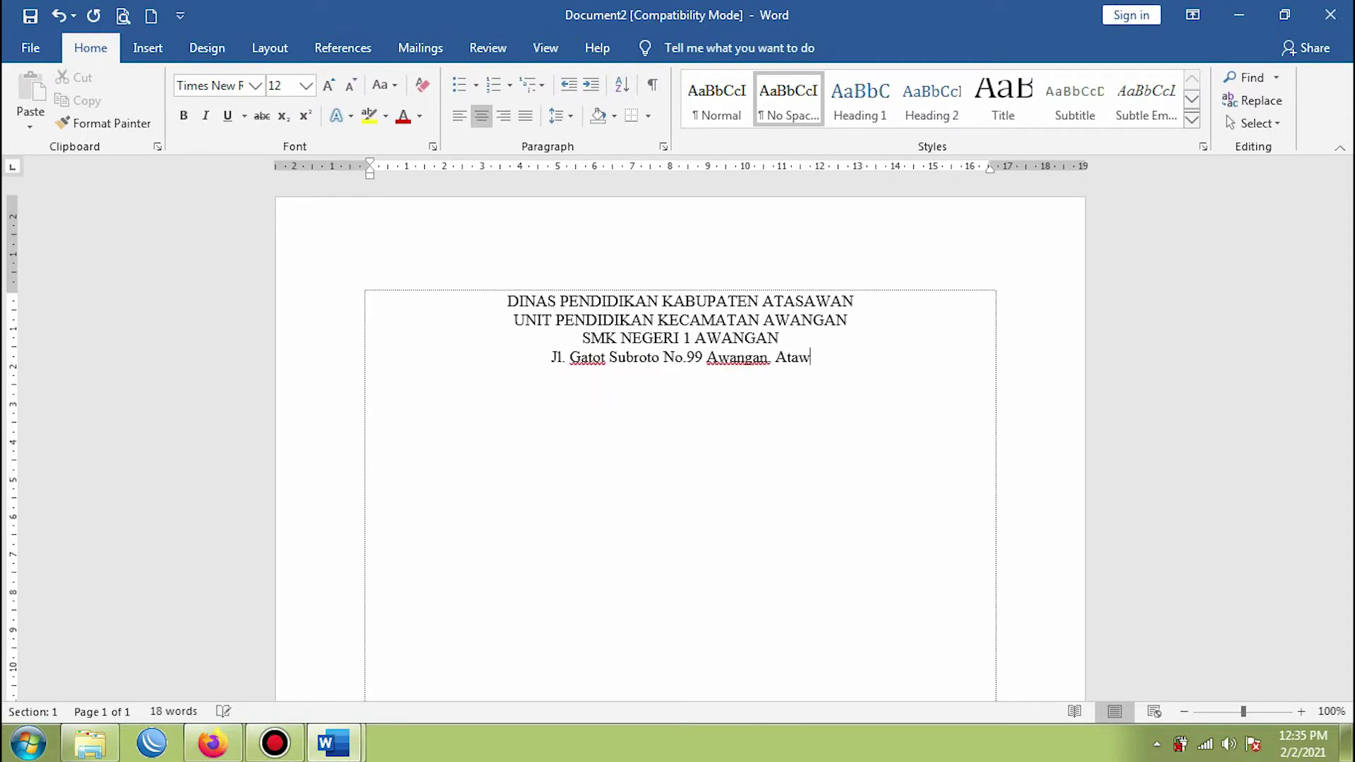
key(BackSpace)
text(sa)
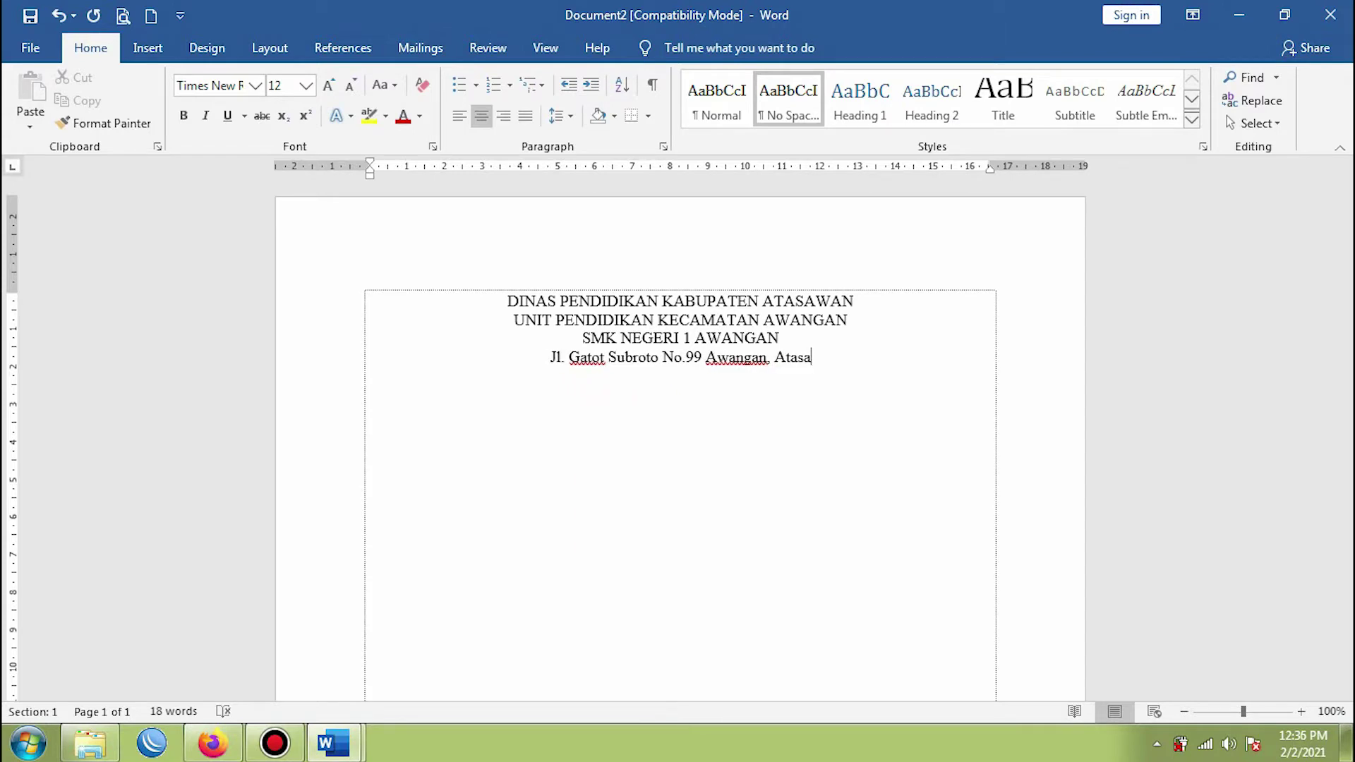
text(wan)
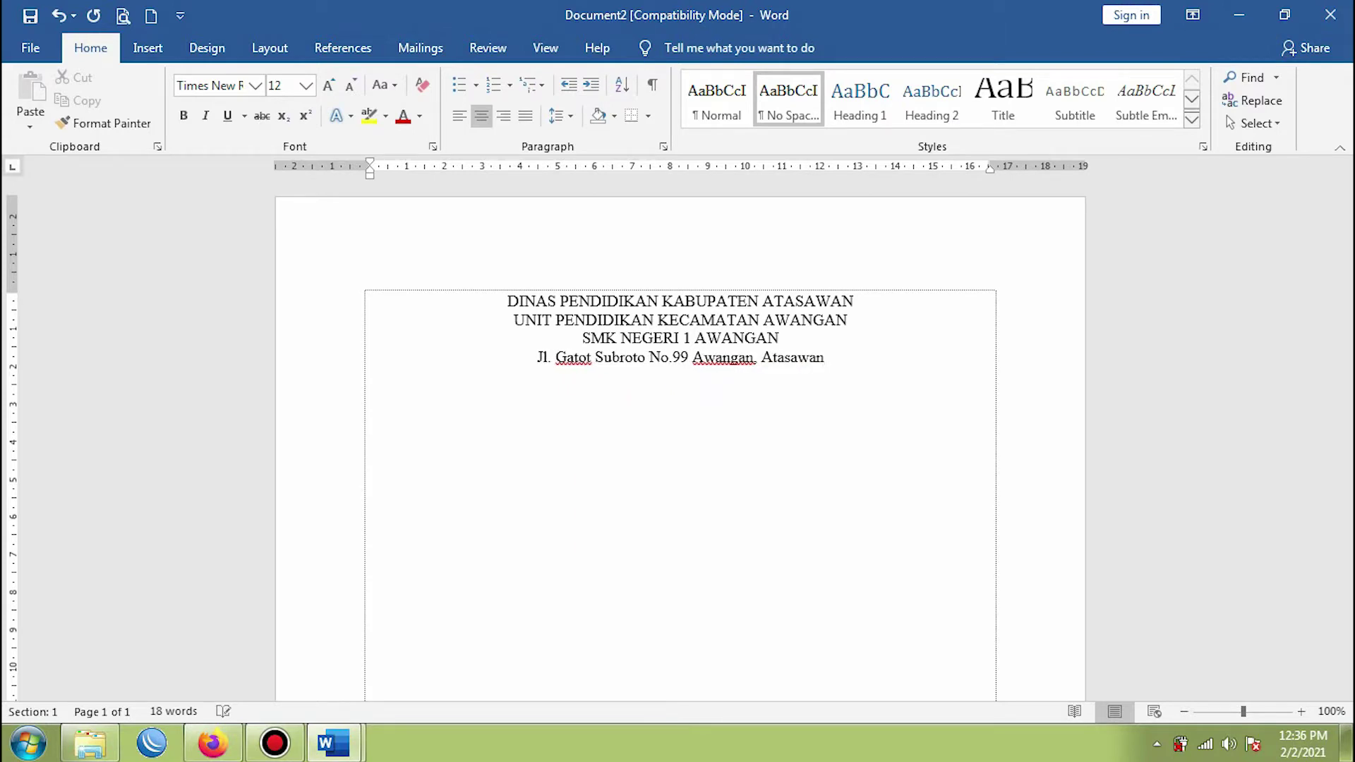
text( 55321 )
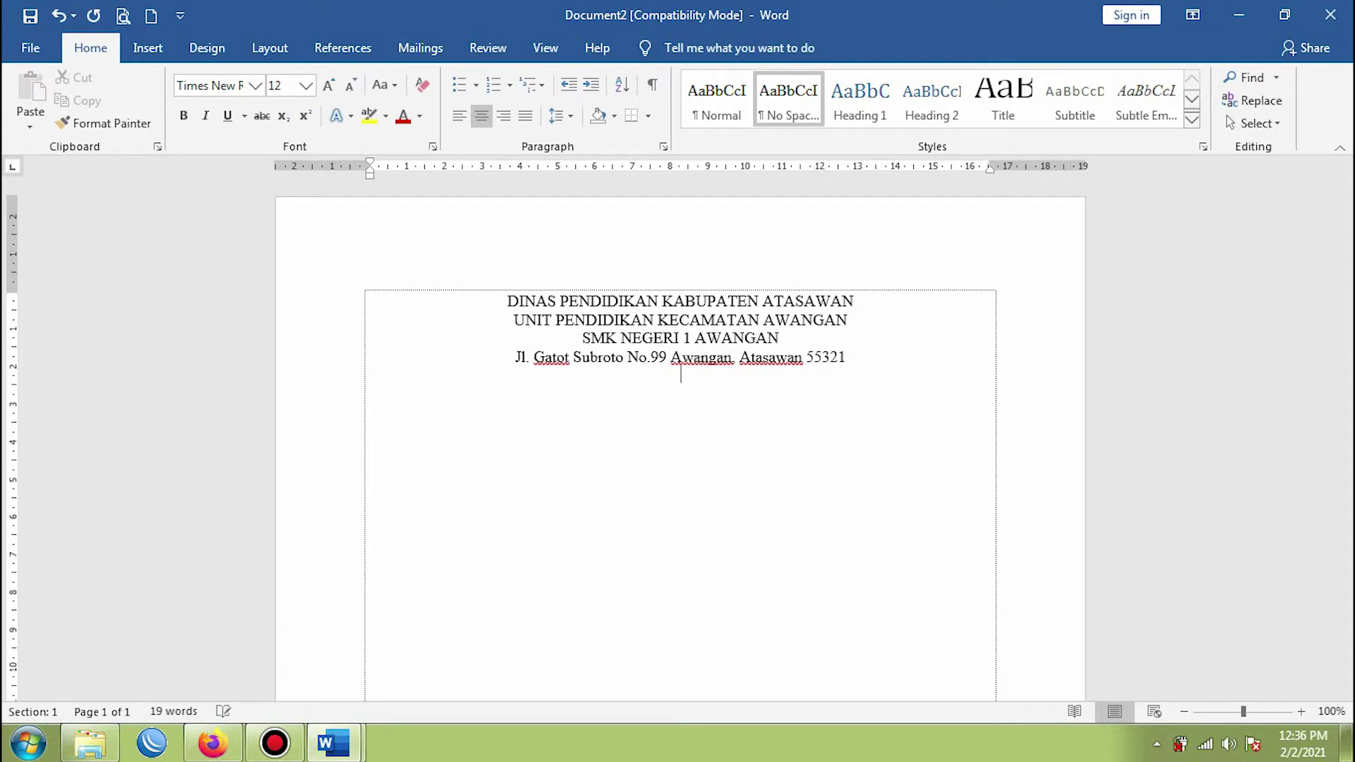
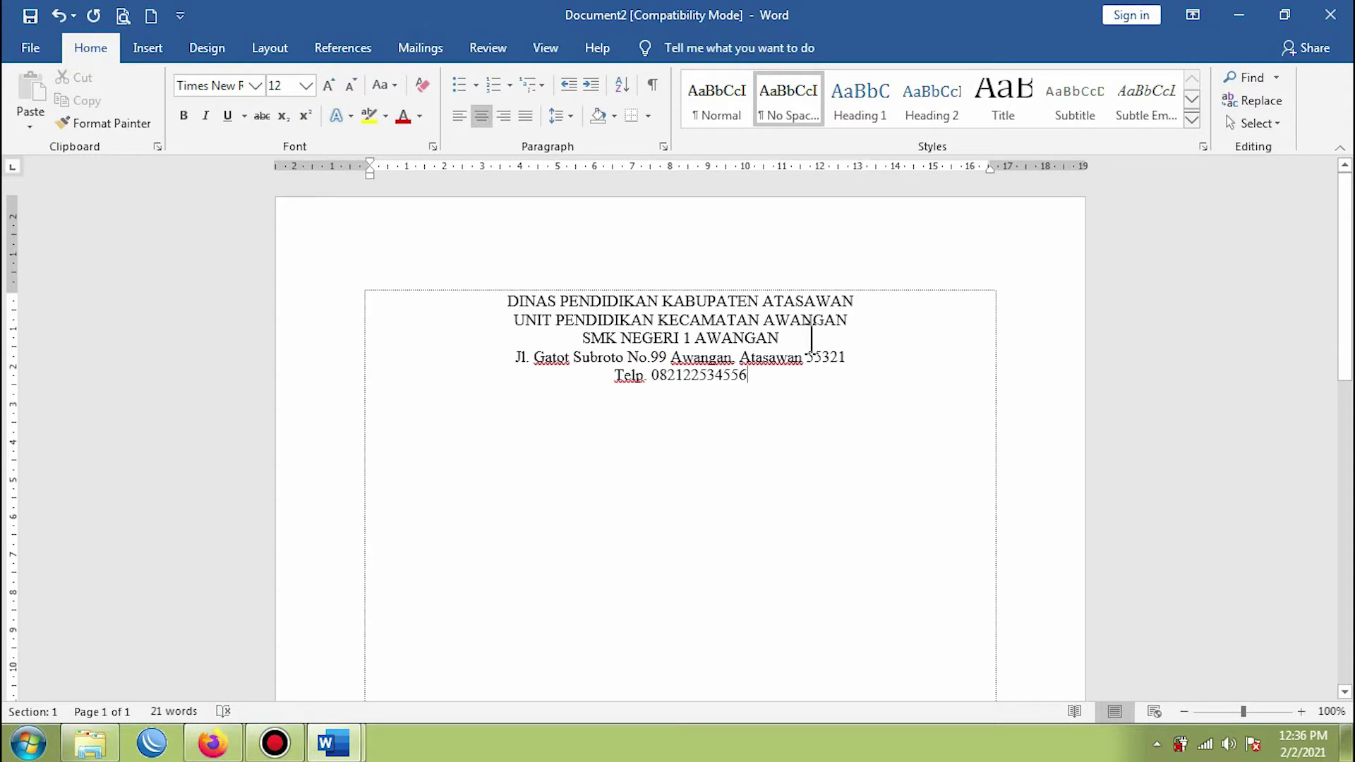
- Bold the top two lines, make SMK NEGERI 1 AWANGAN bold 22 pt, then select the letterhead
drag(852, 320, 510, 298)
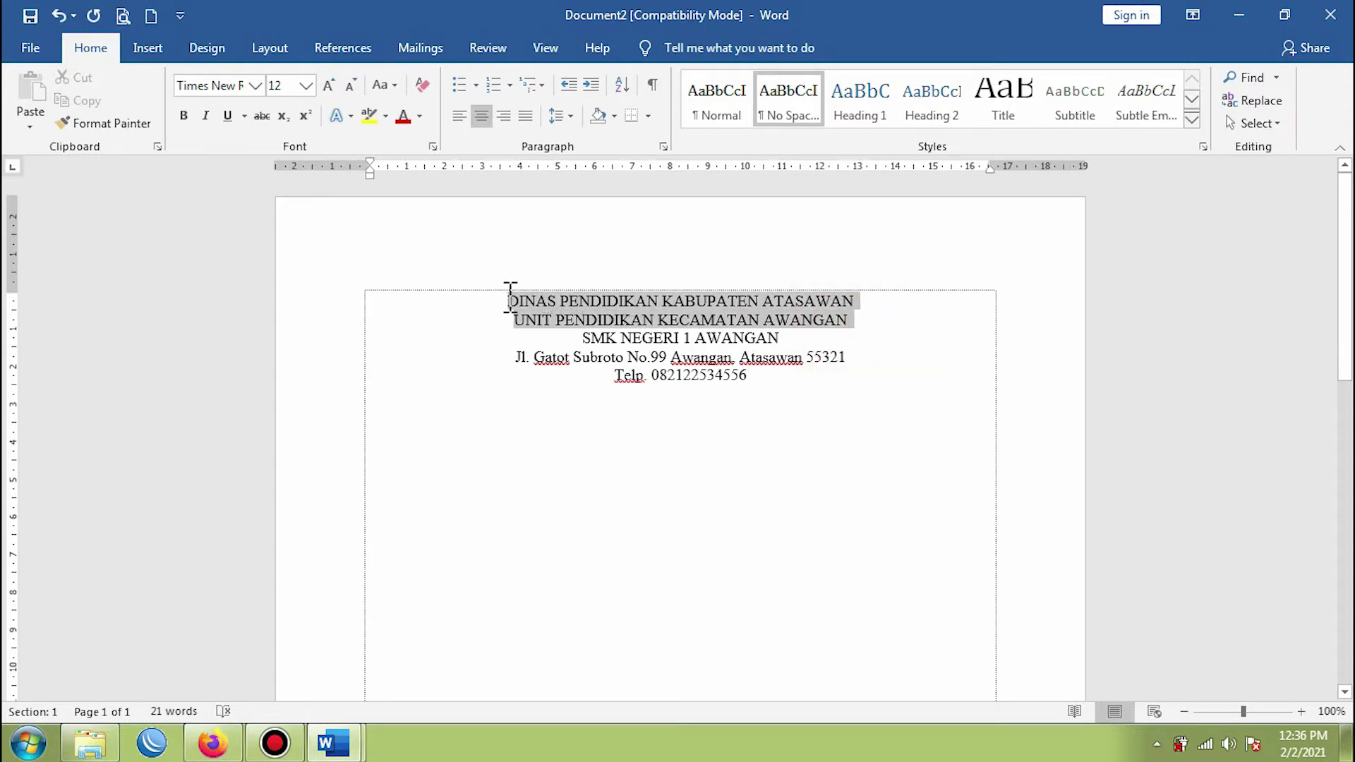
click(184, 116)
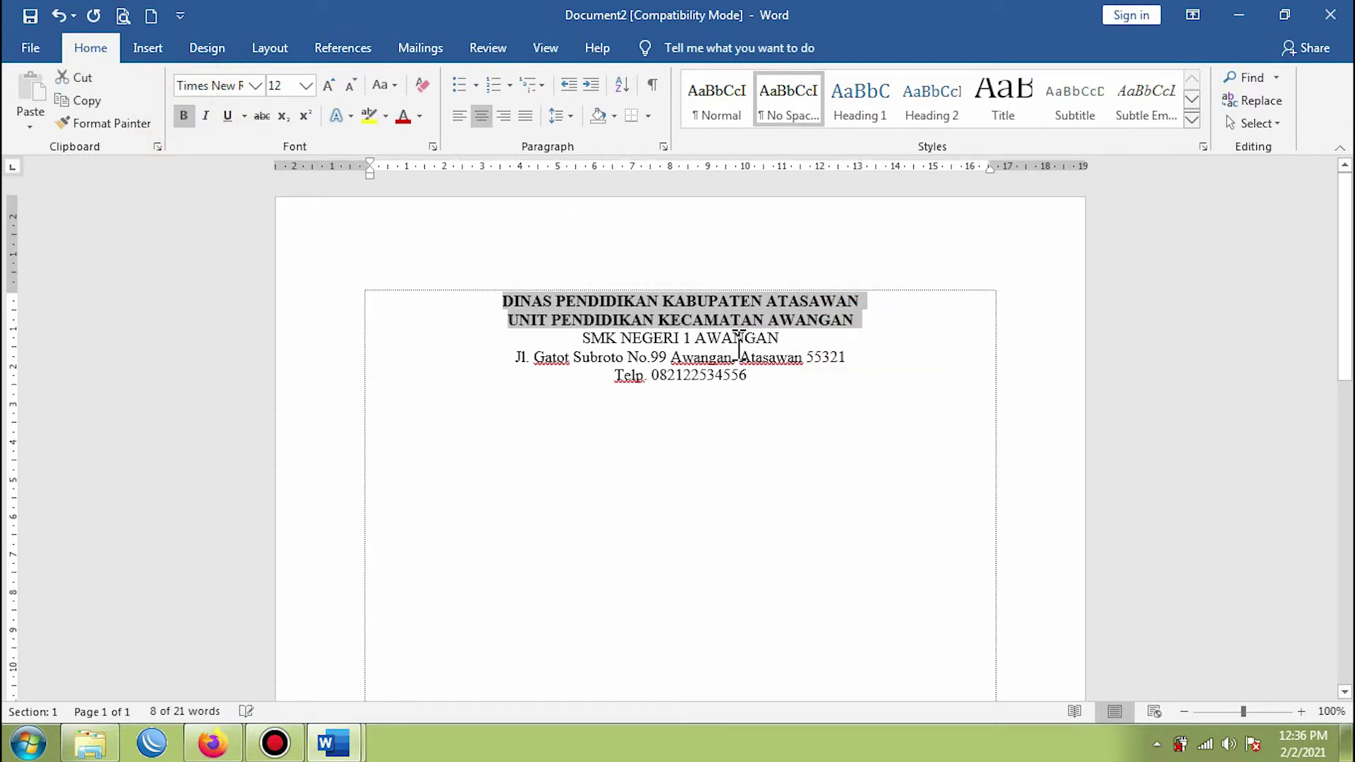
drag(789, 340, 515, 339)
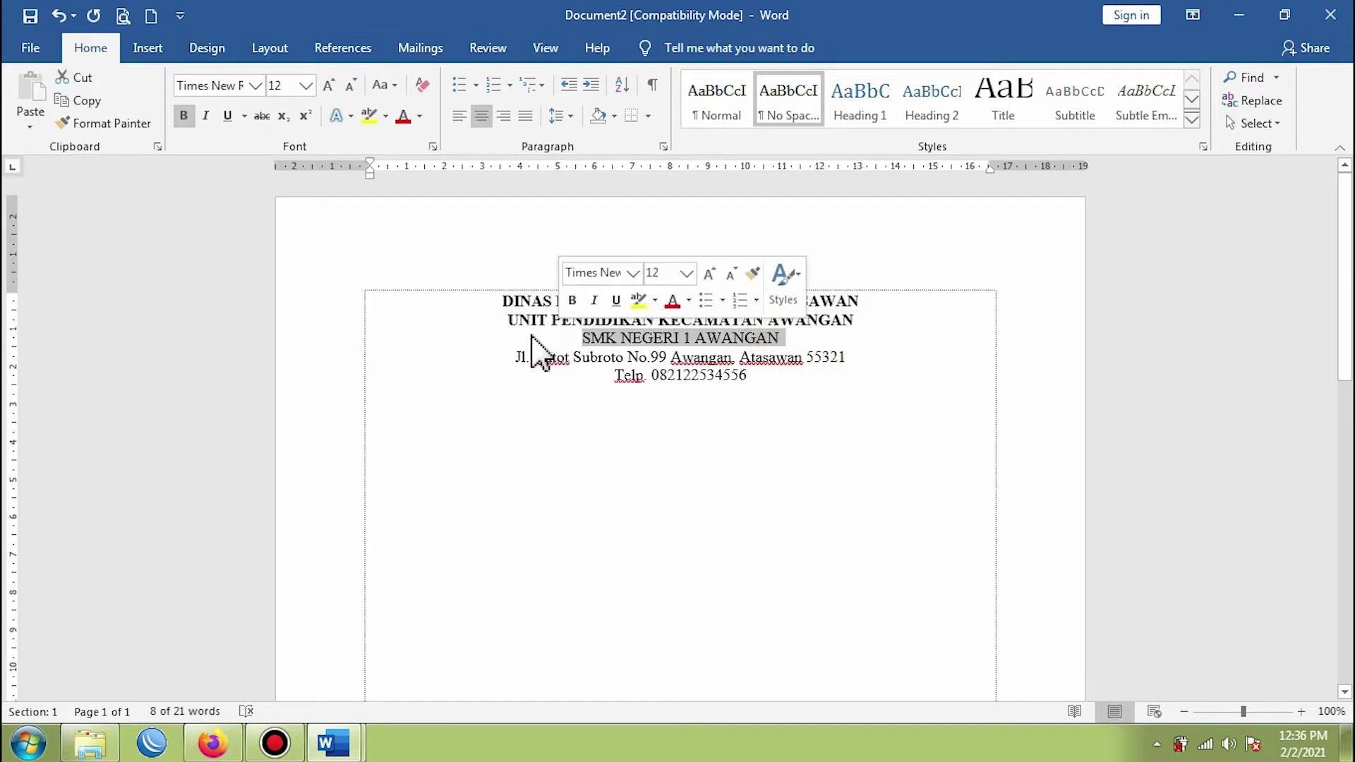
click(182, 115)
click(306, 85)
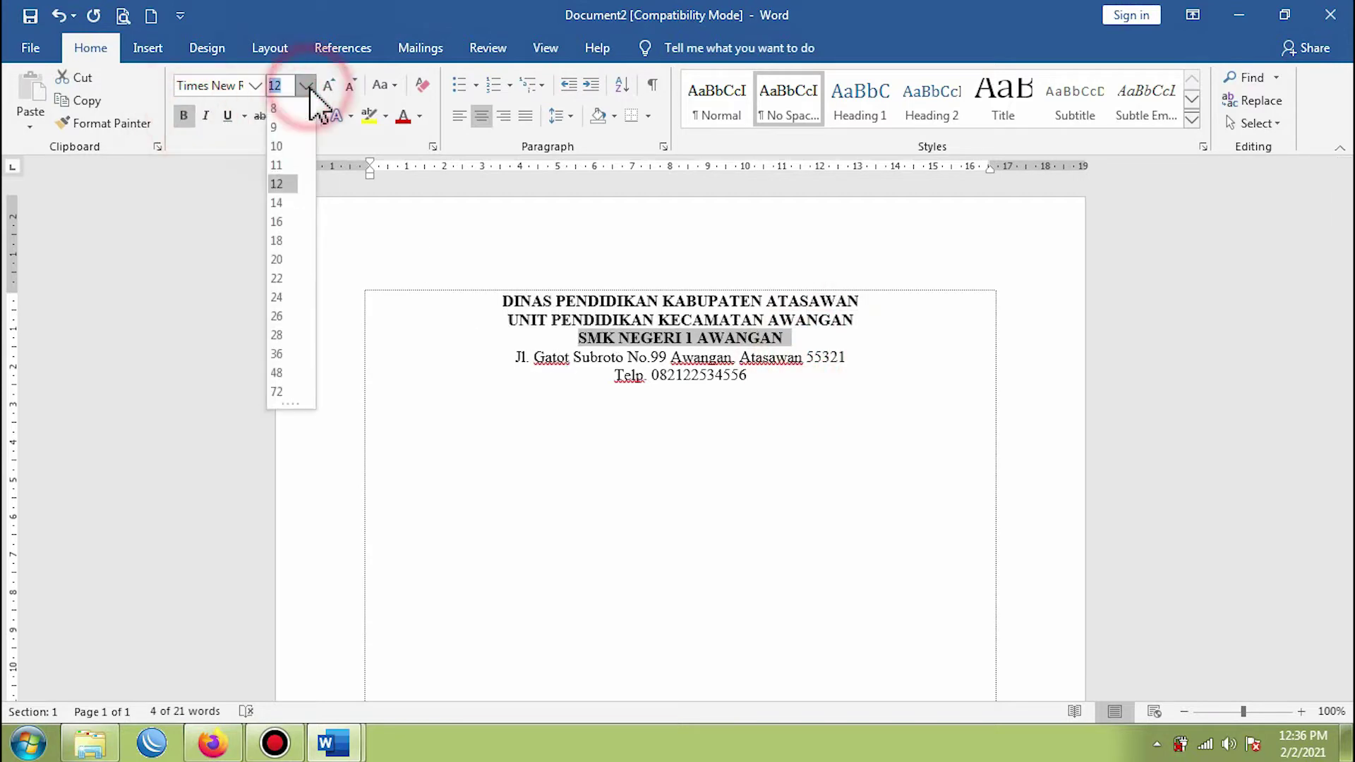
click(282, 279)
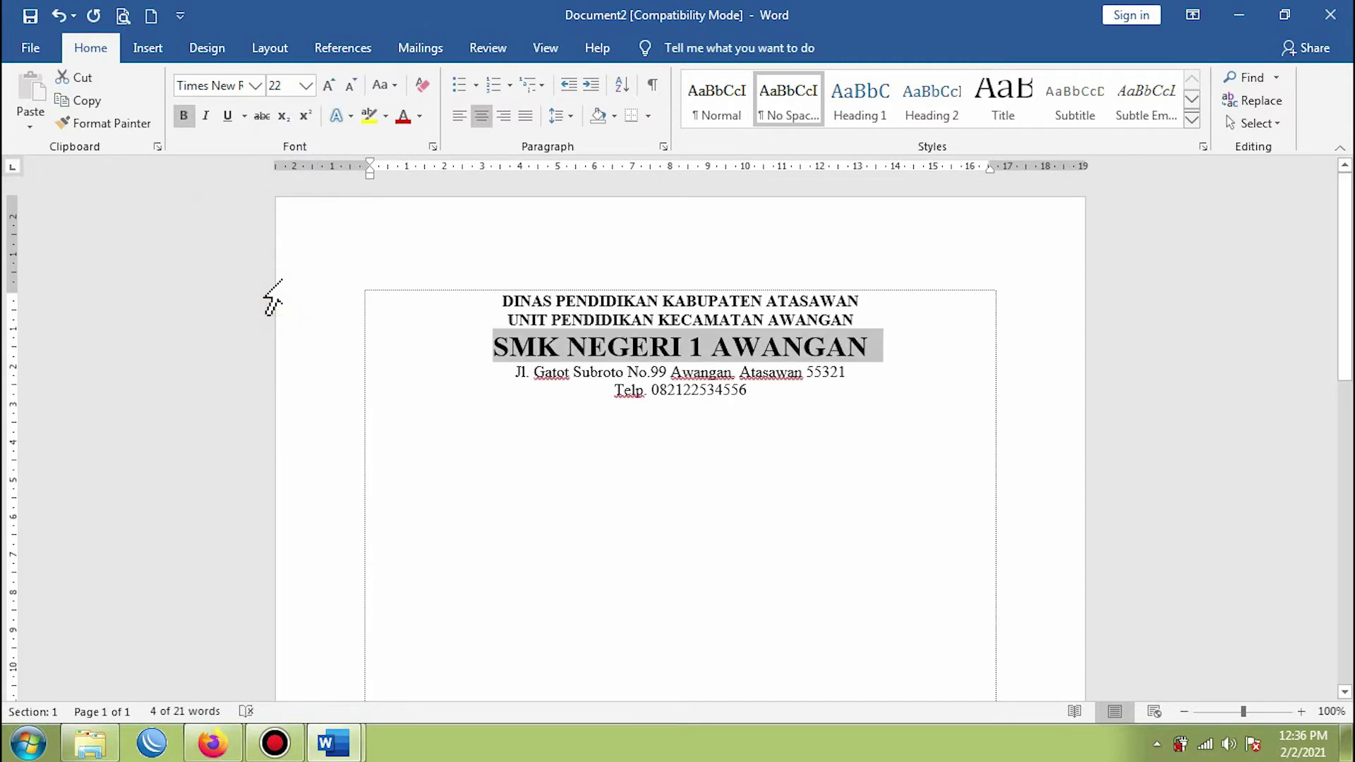
click(768, 392)
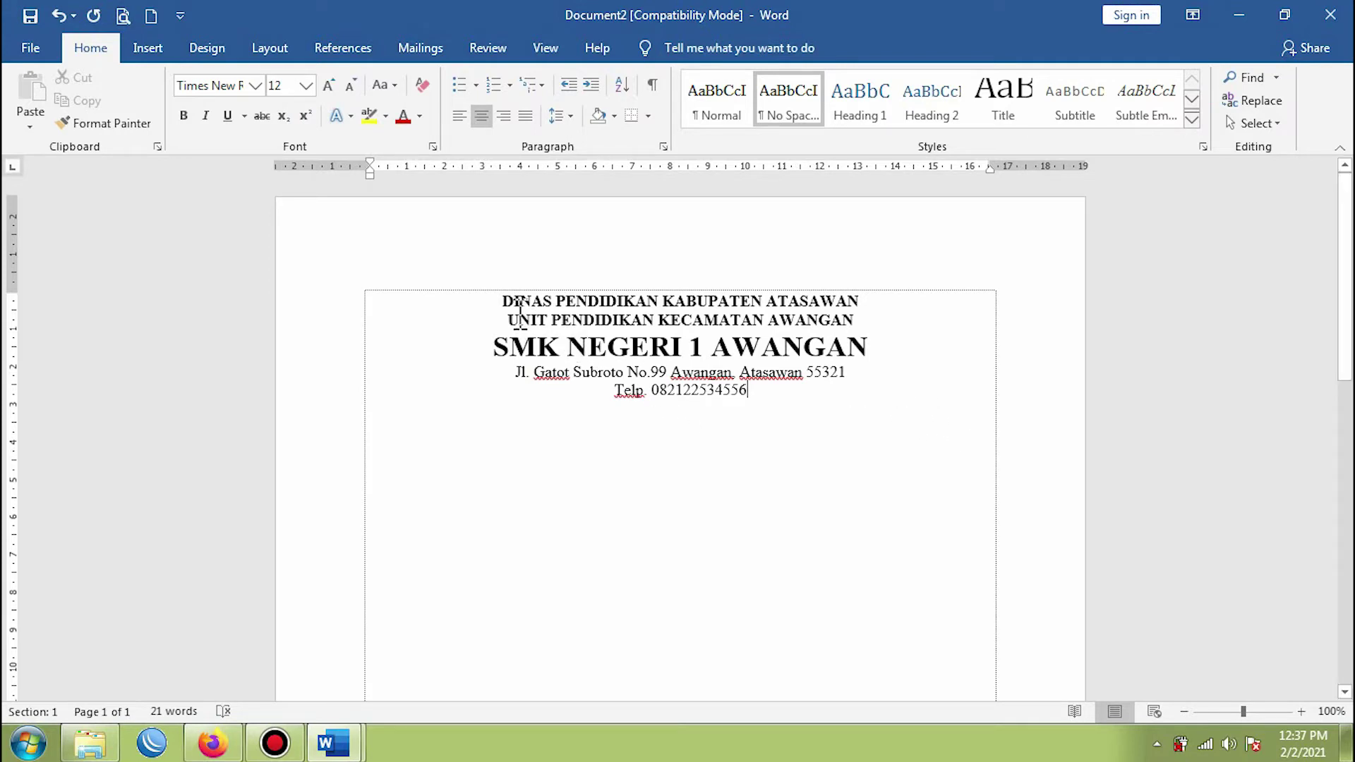
drag(509, 301, 741, 408)
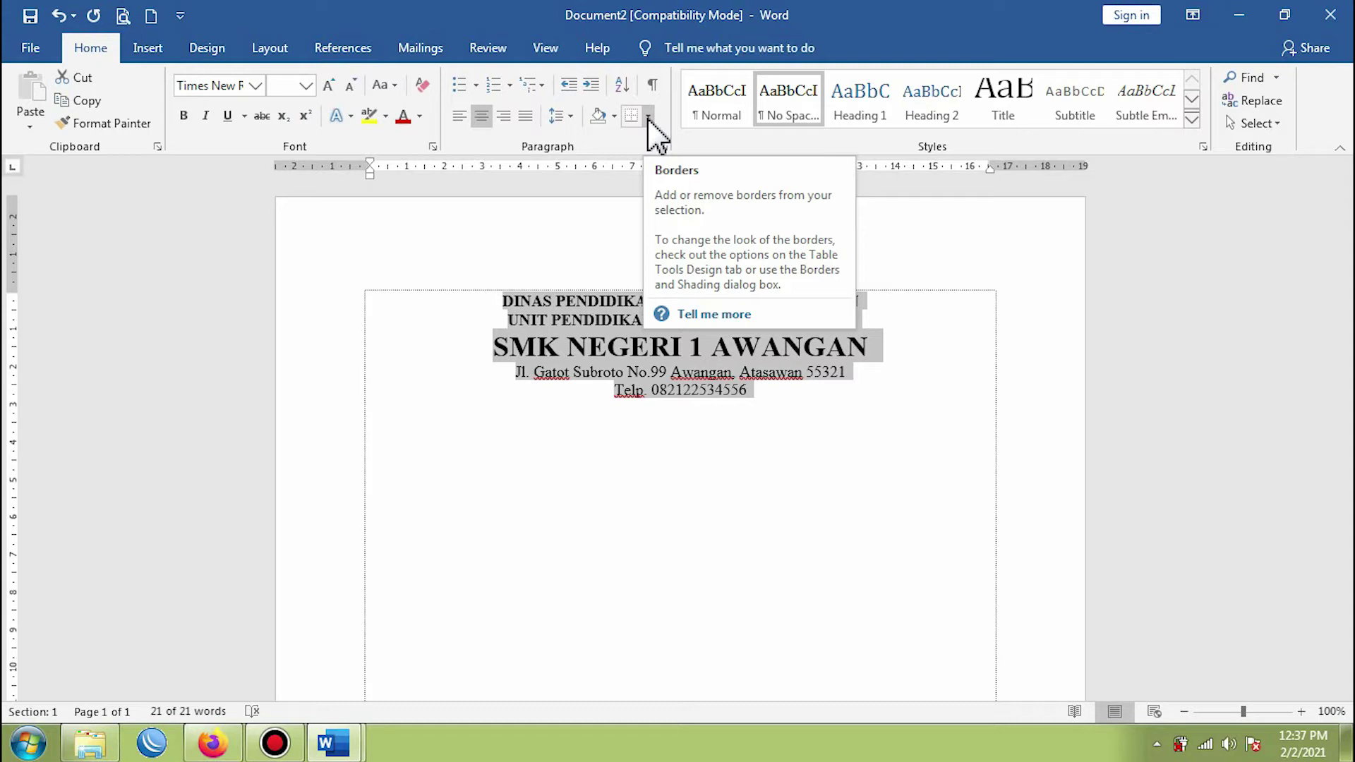
- Open Borders and Shading from the Borders dropdown for the selected letterhead text
click(648, 117)
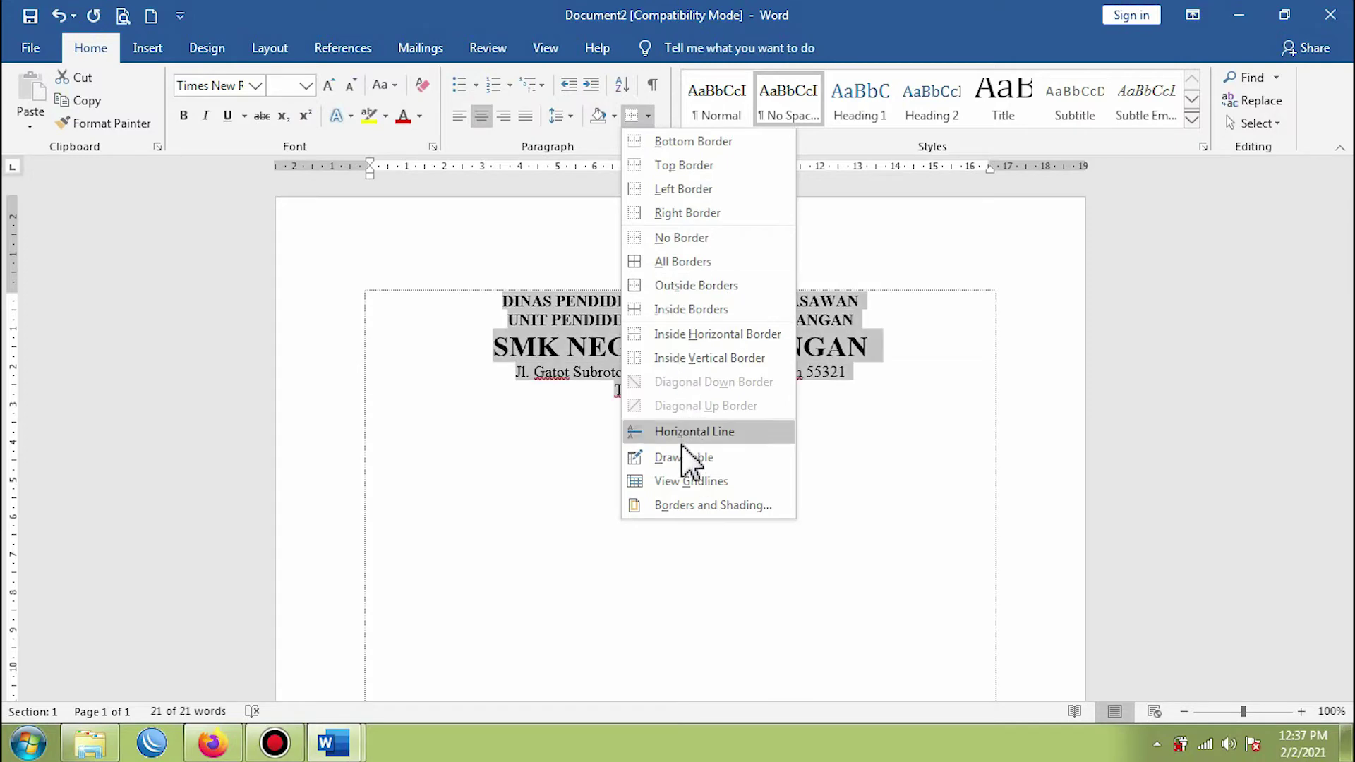
click(688, 506)
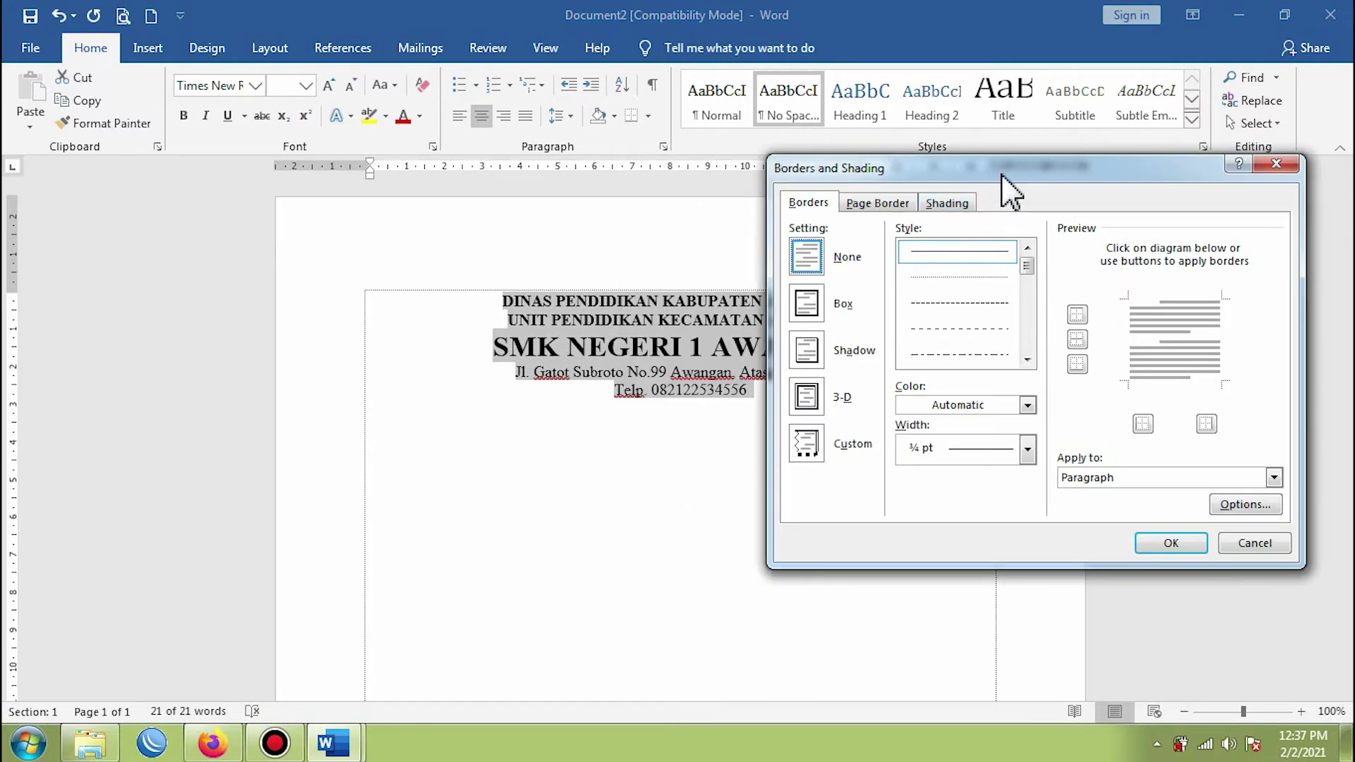
- Apply a thick 3 pt double-line border to the bottom only, removing top, left and right sides
drag(1005, 172, 987, 216)
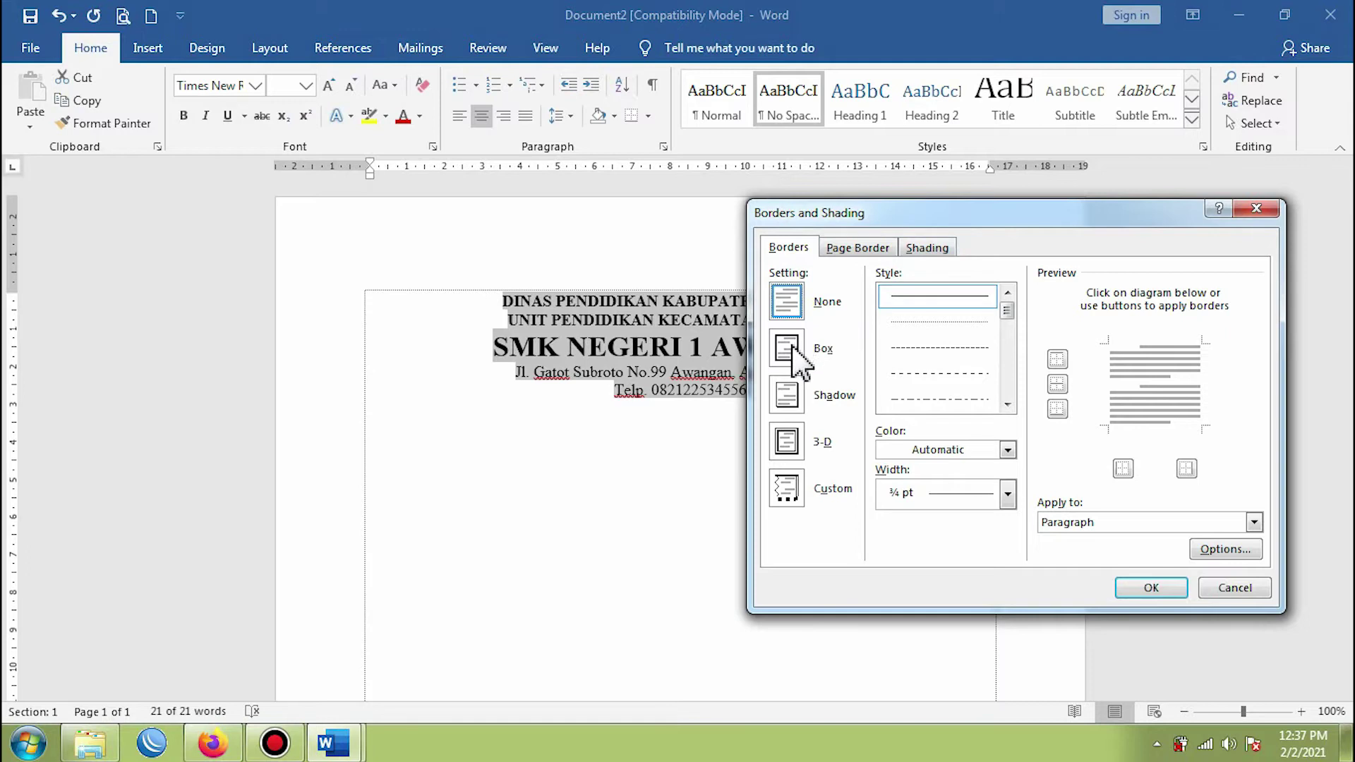
click(800, 363)
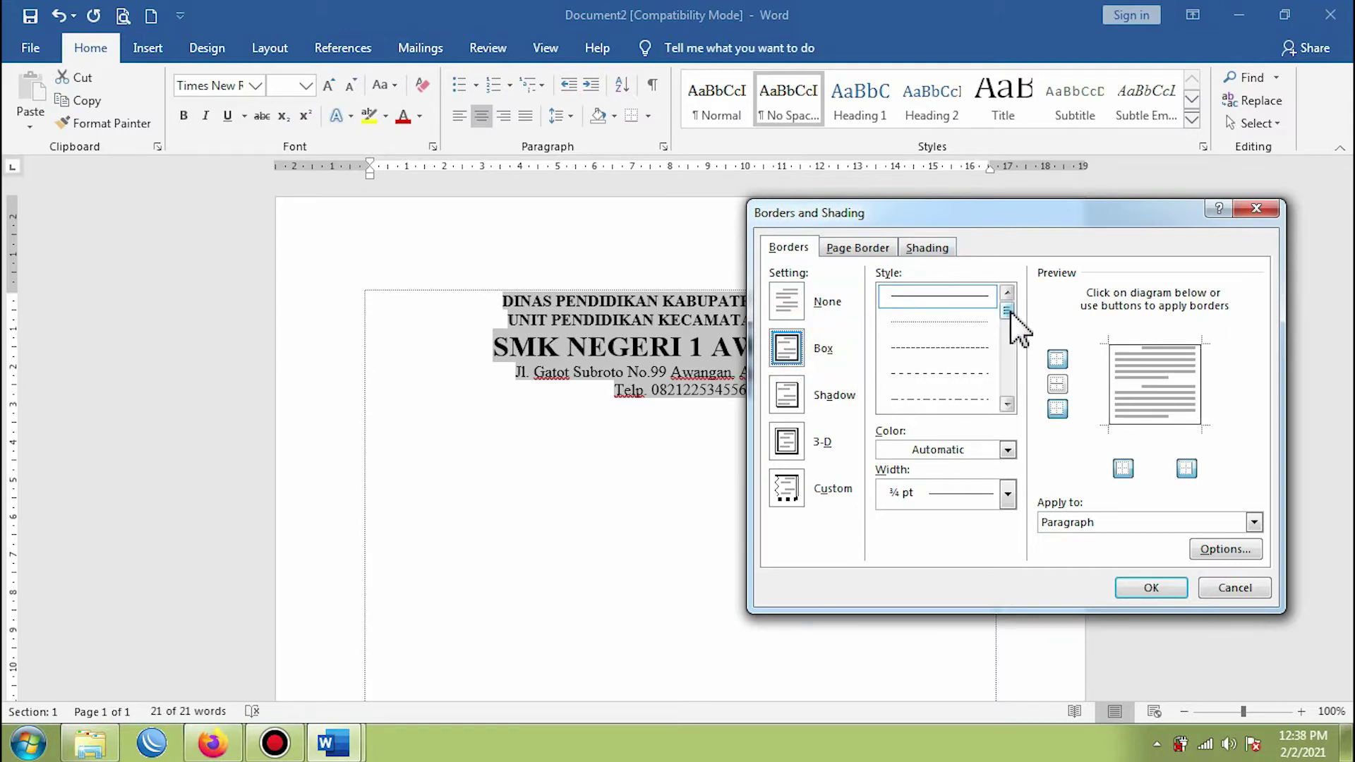
drag(1010, 312, 1011, 334)
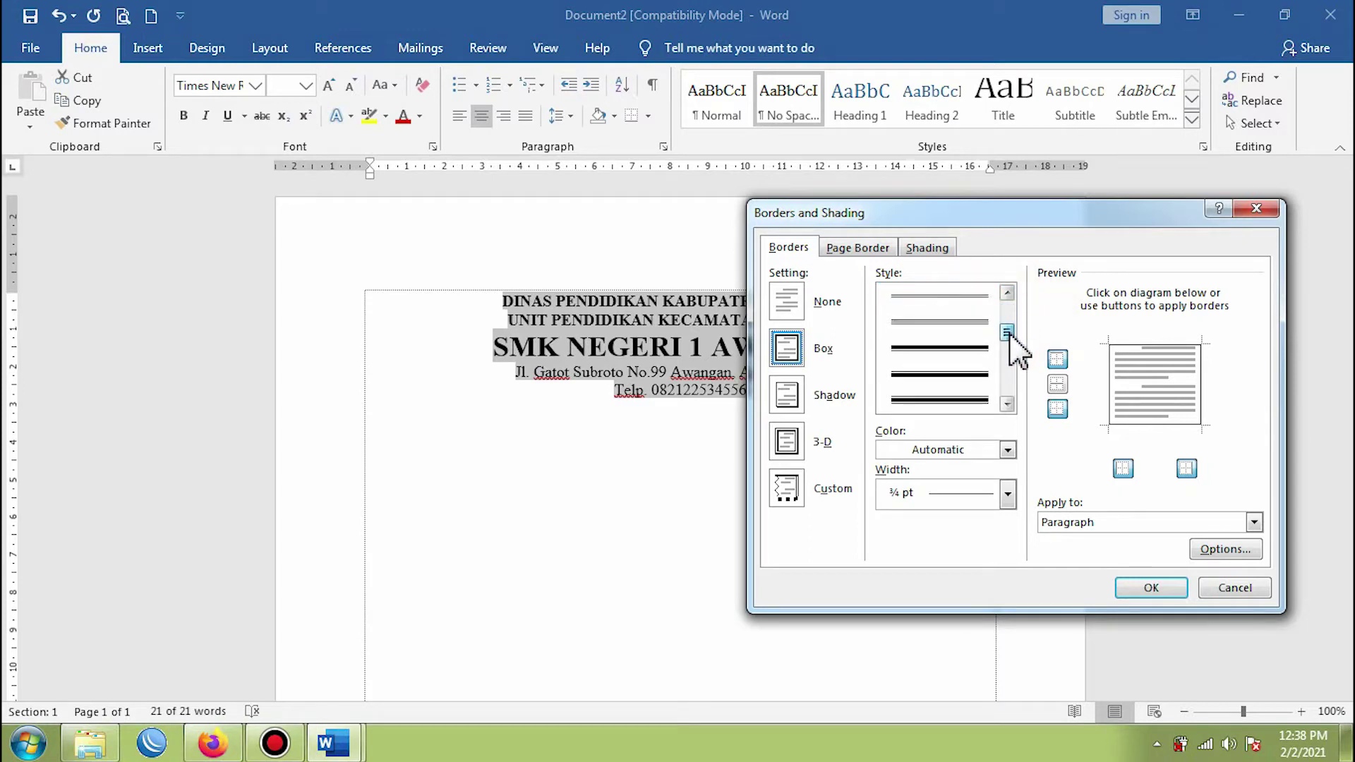
click(933, 374)
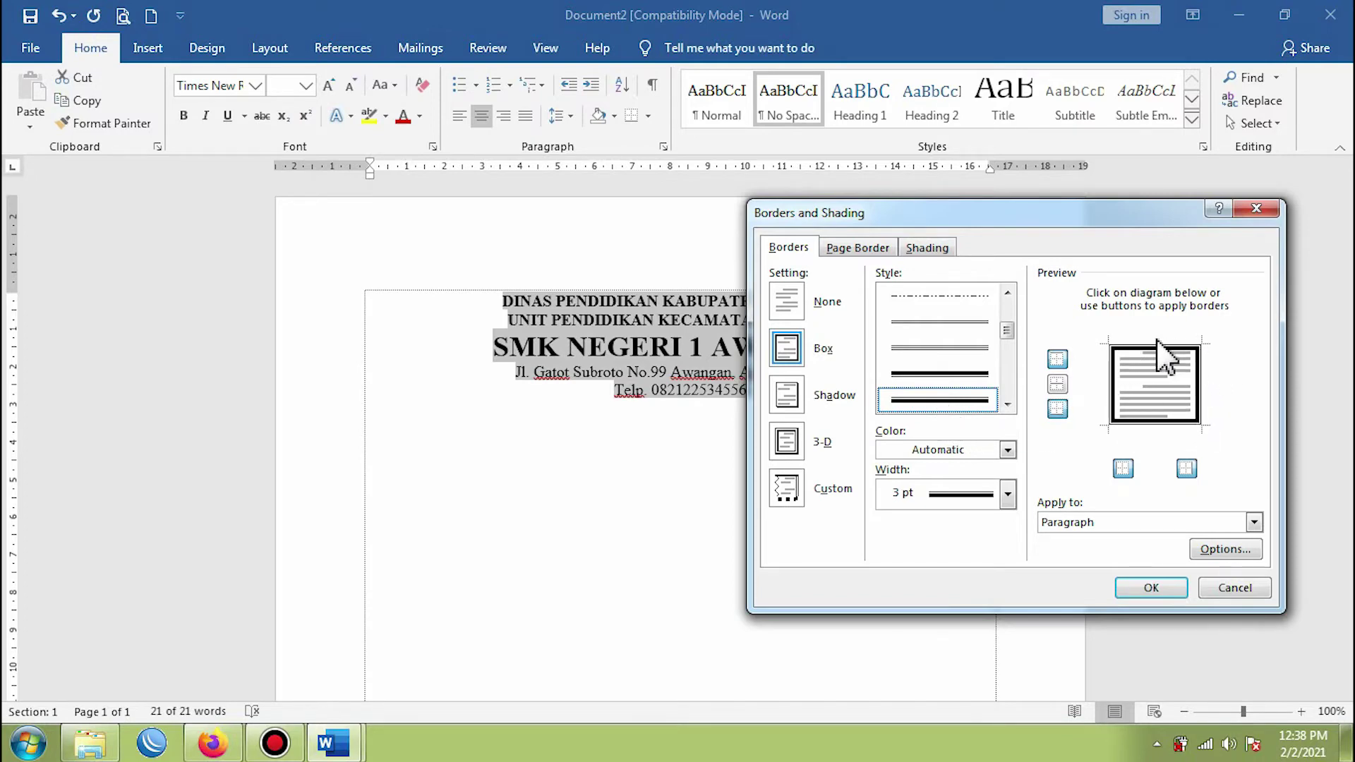
click(1058, 360)
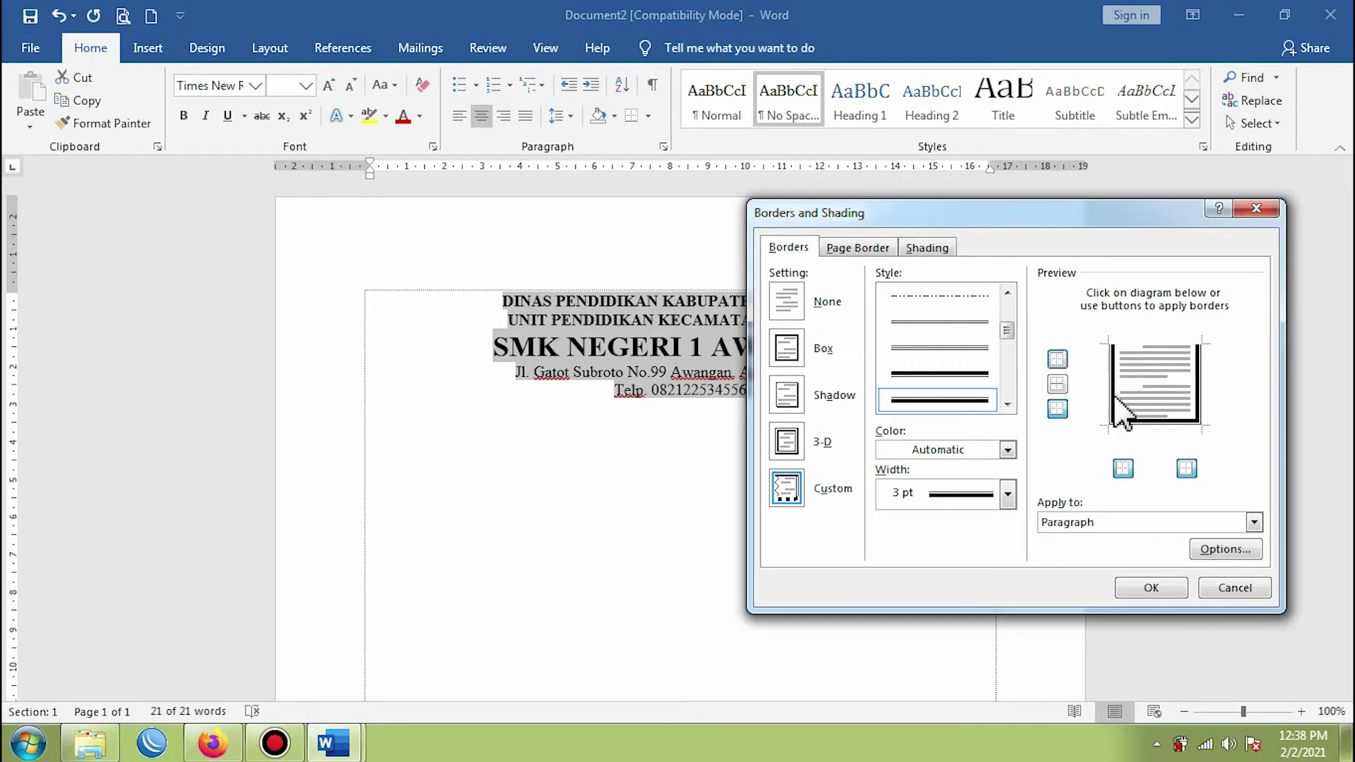
click(1123, 469)
click(1186, 469)
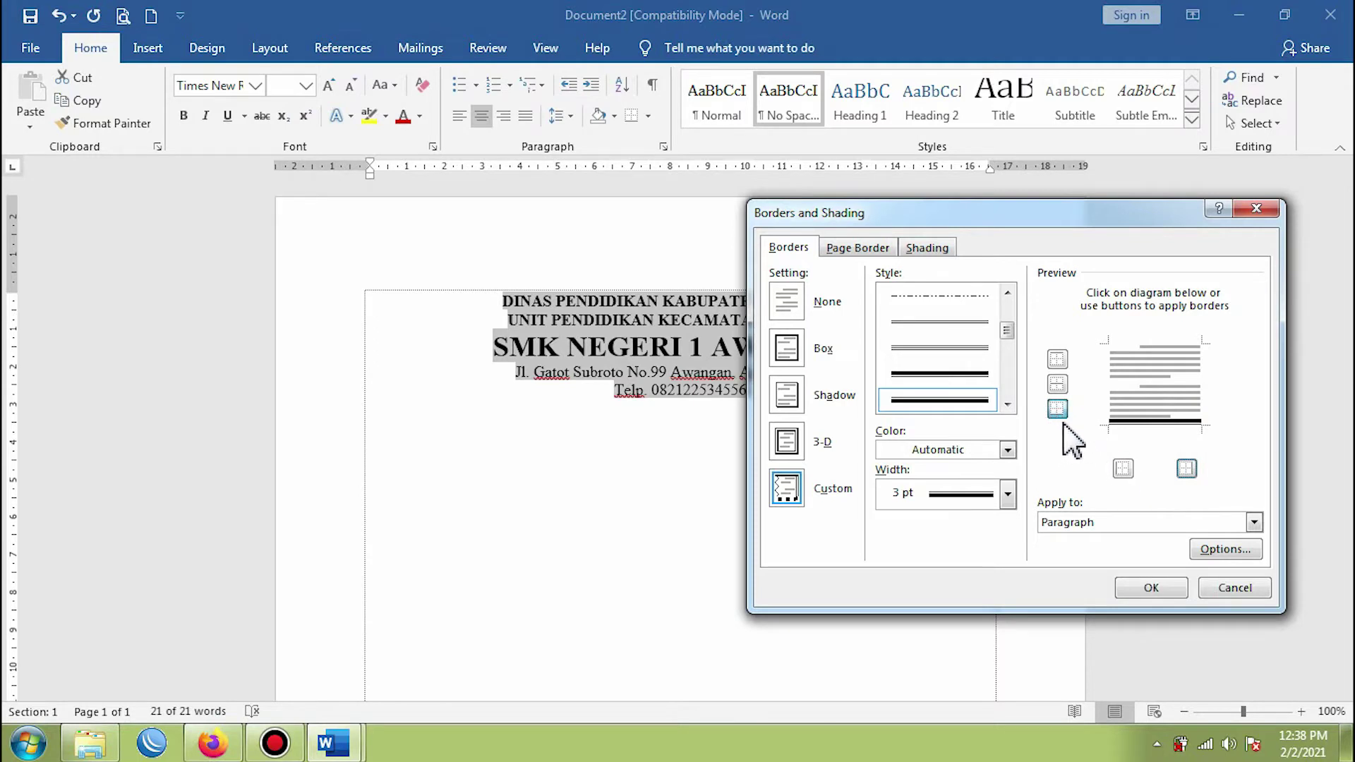
click(1058, 411)
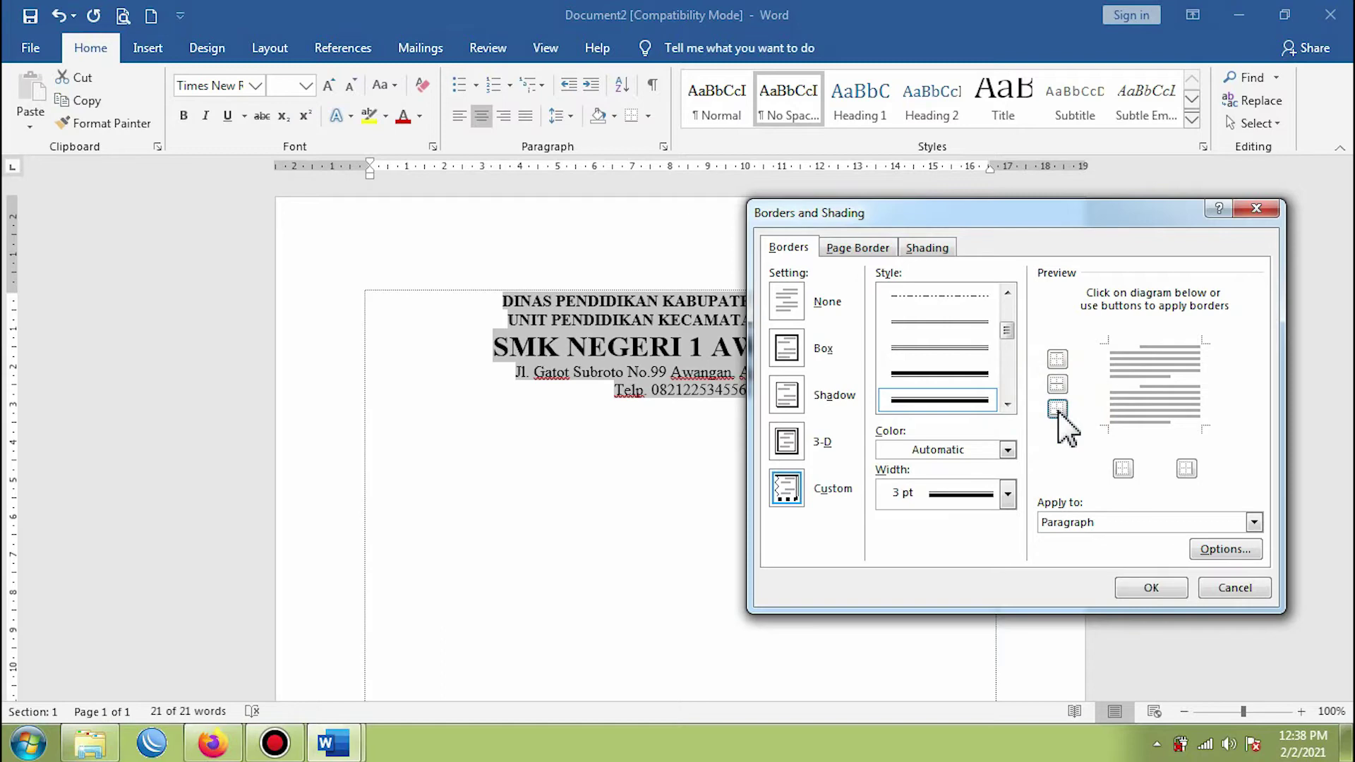
click(1061, 411)
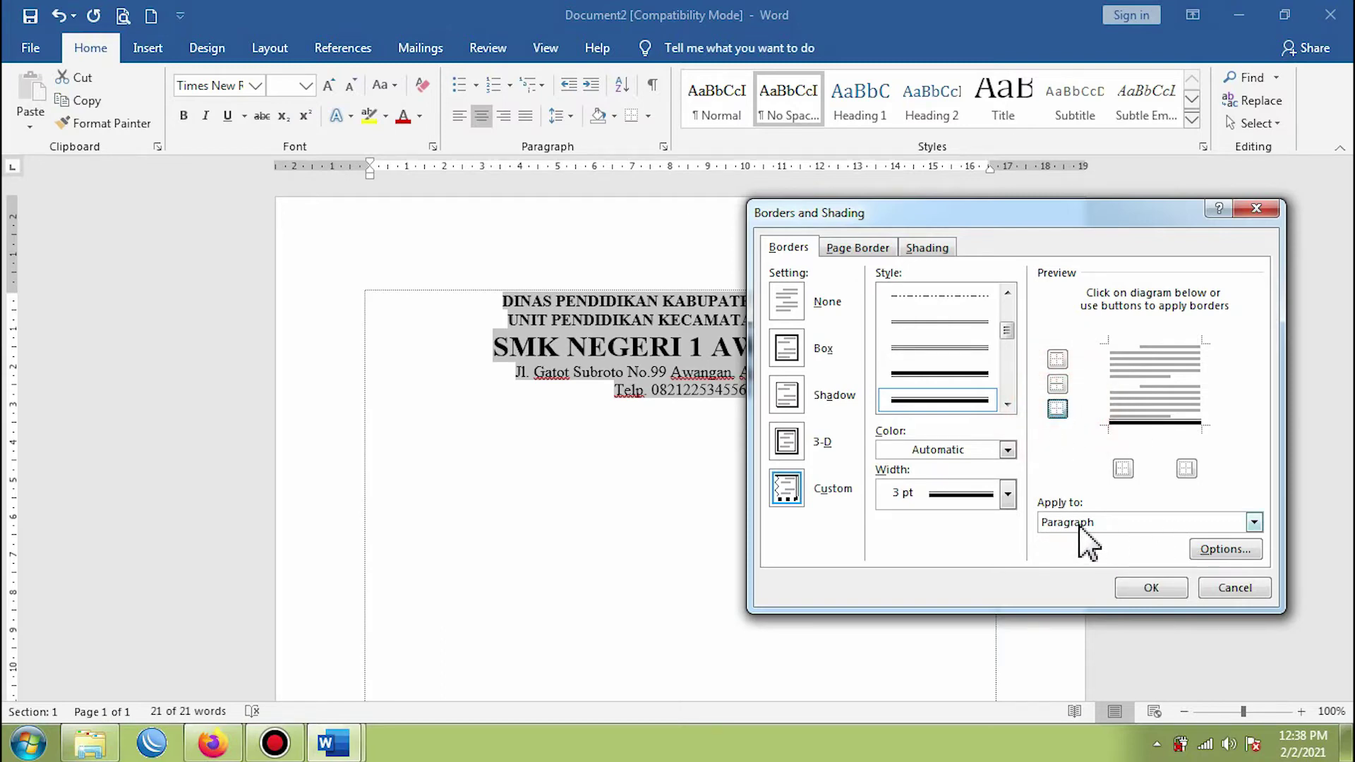
click(1150, 588)
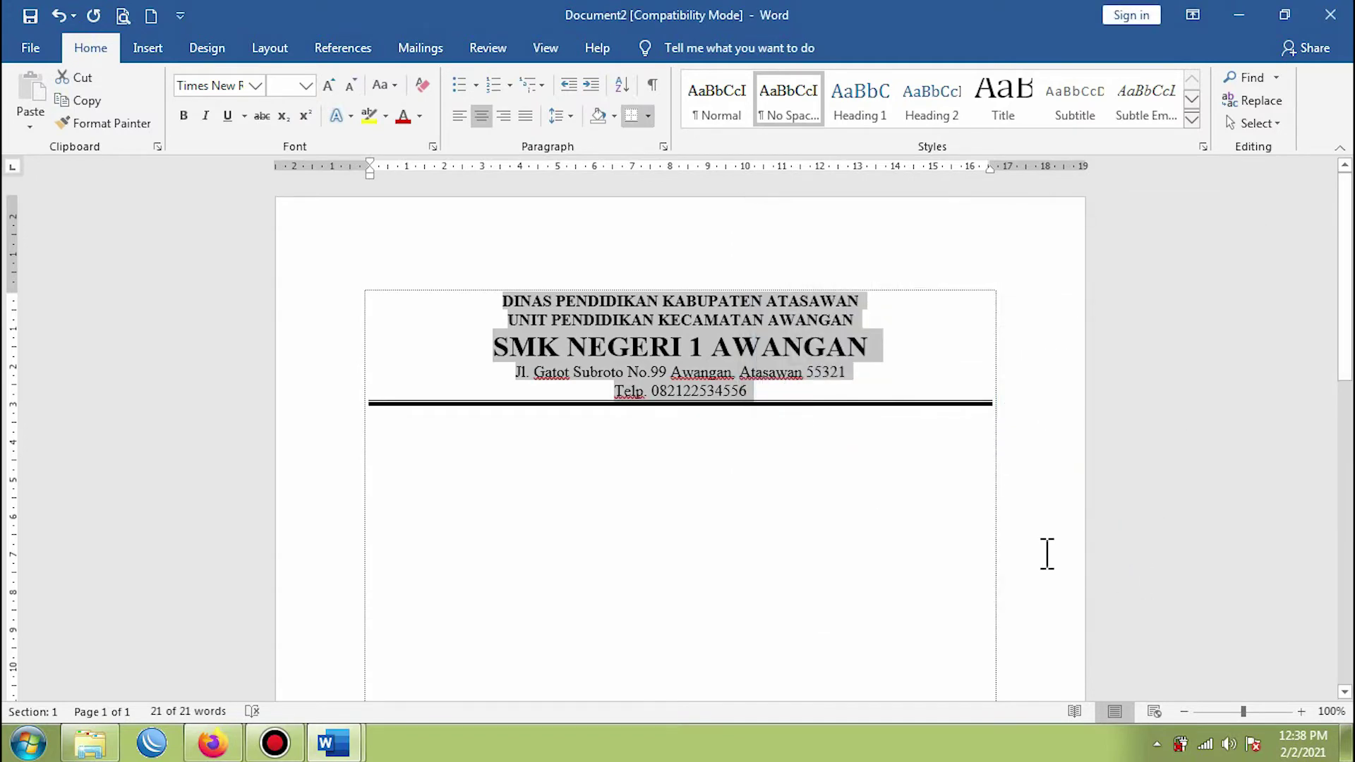
- Undo the double-line bottom border and add an empty line after the telephone line
click(796, 445)
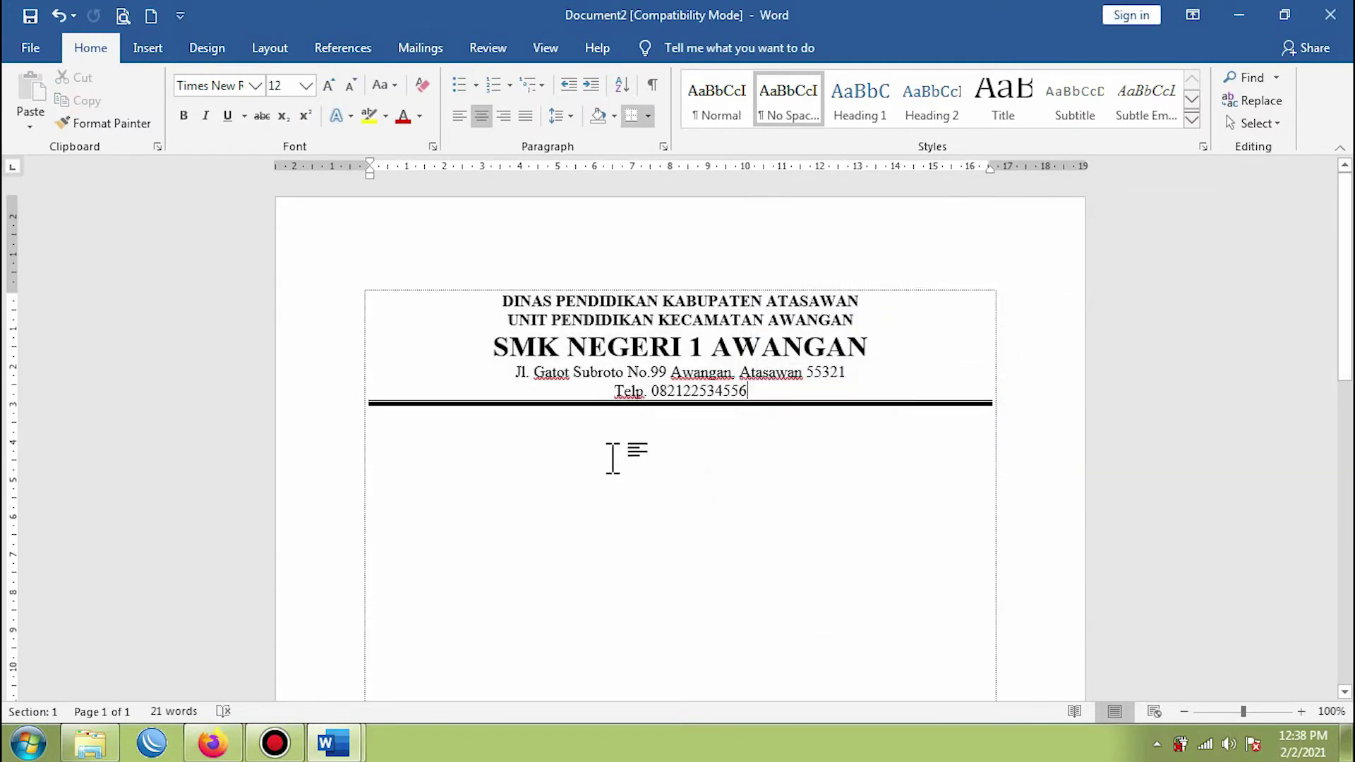
click(693, 425)
key(ctrl+z)
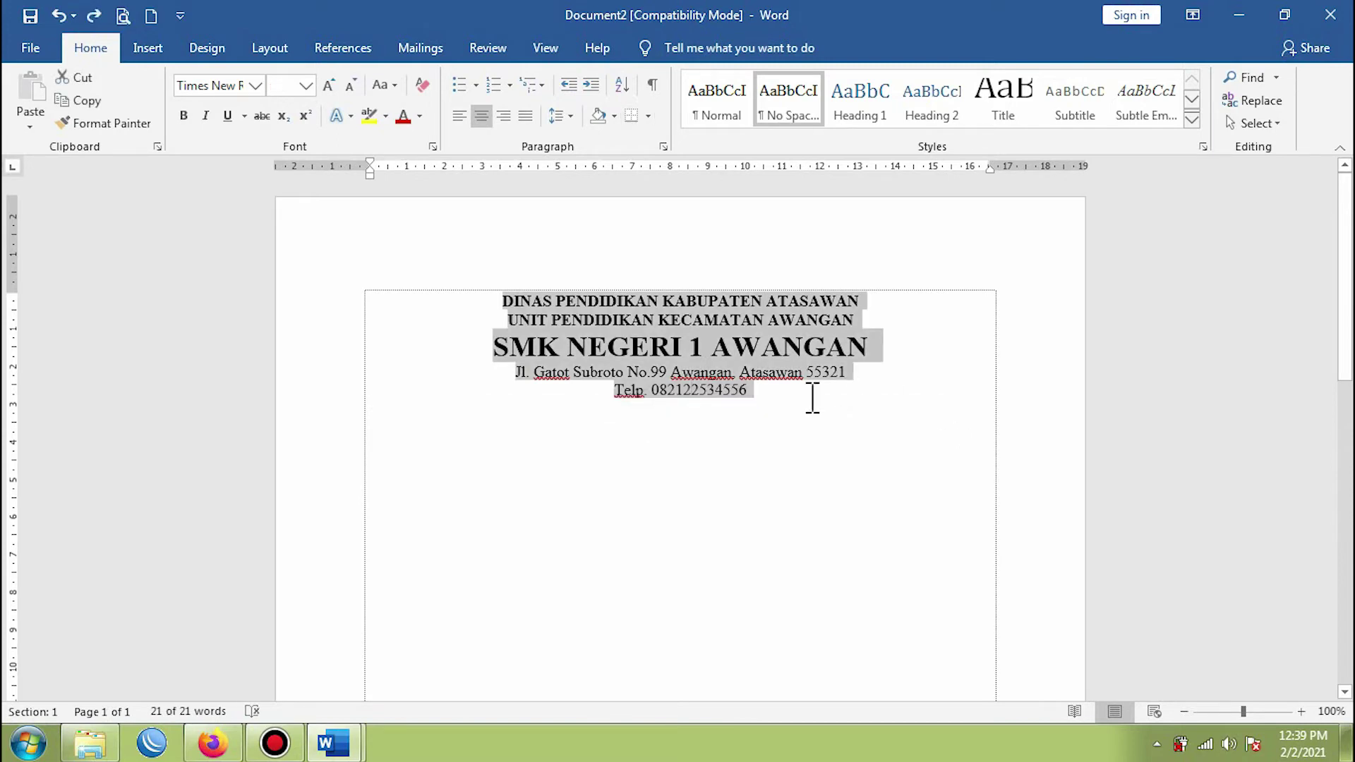
click(788, 395)
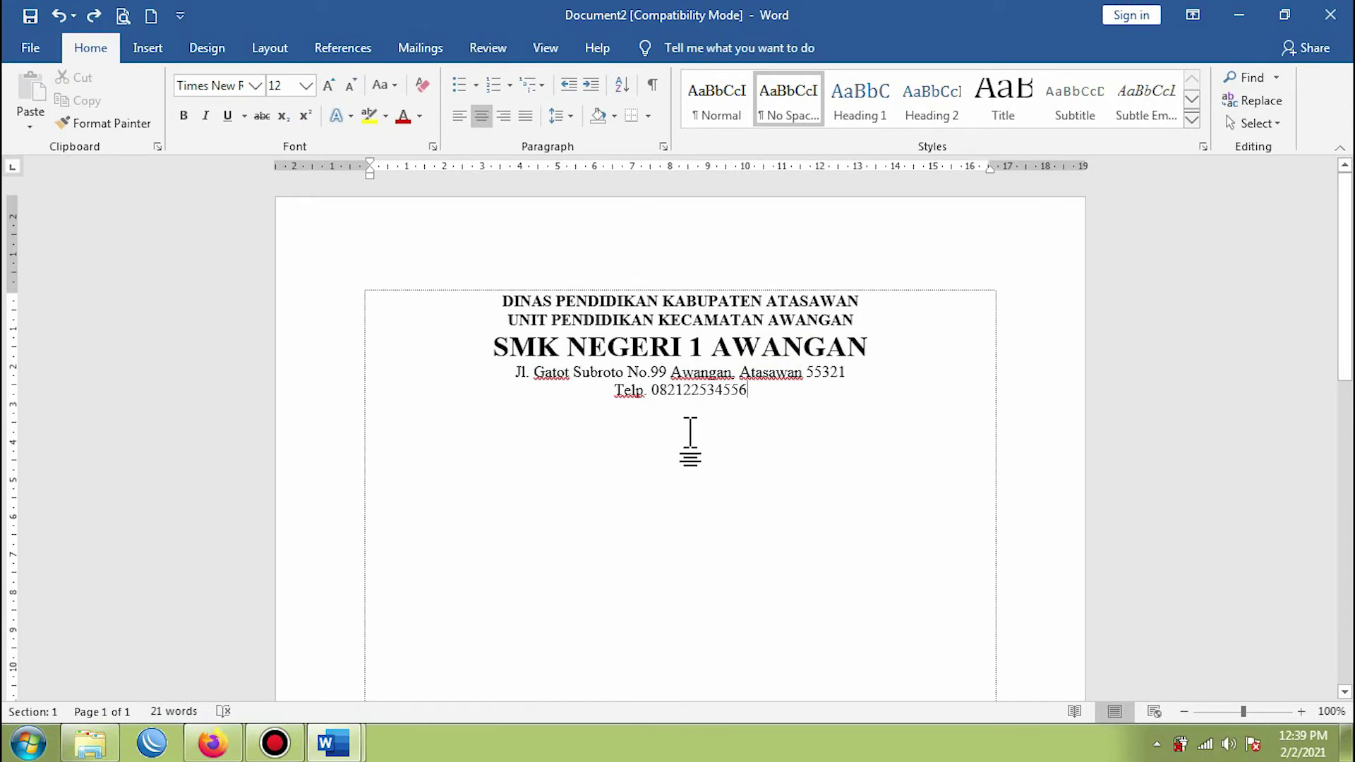
key(Return)
key(Return)
key(Return)
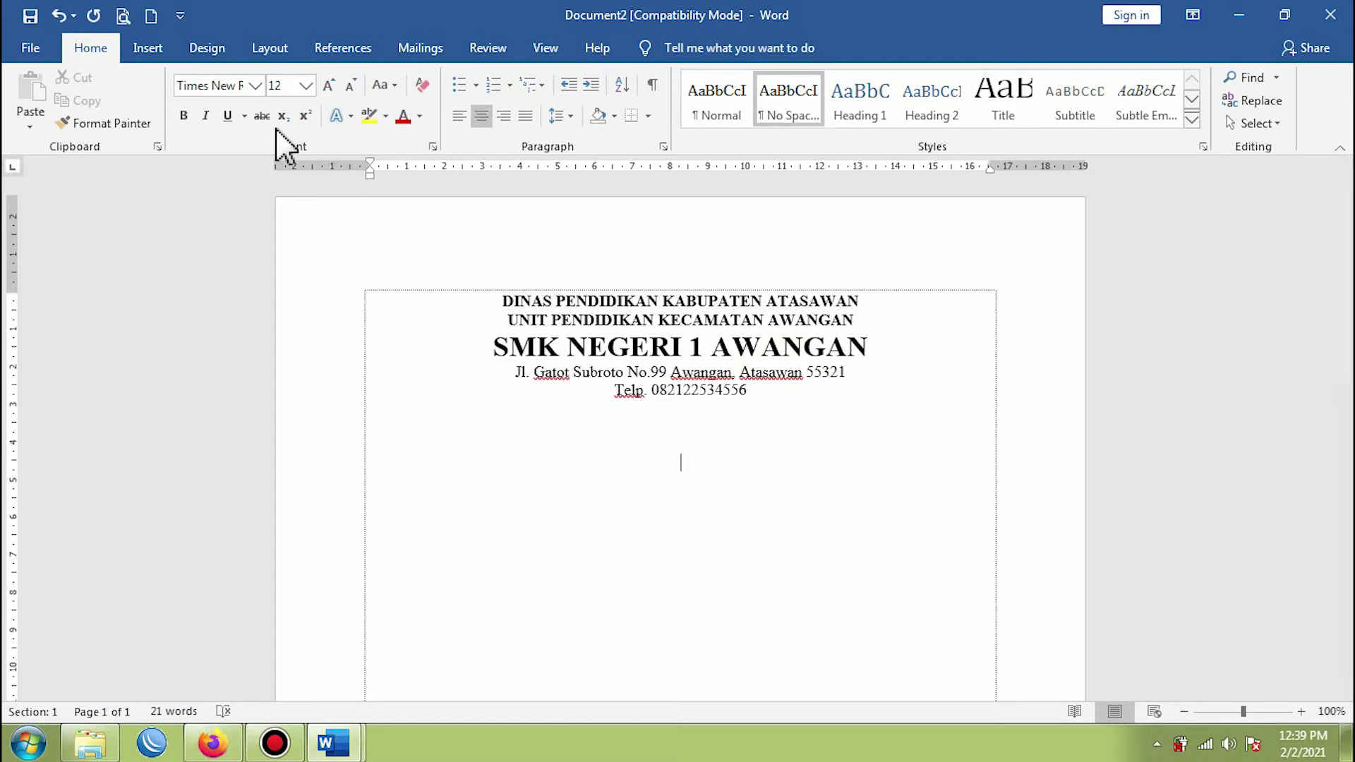
click(150, 50)
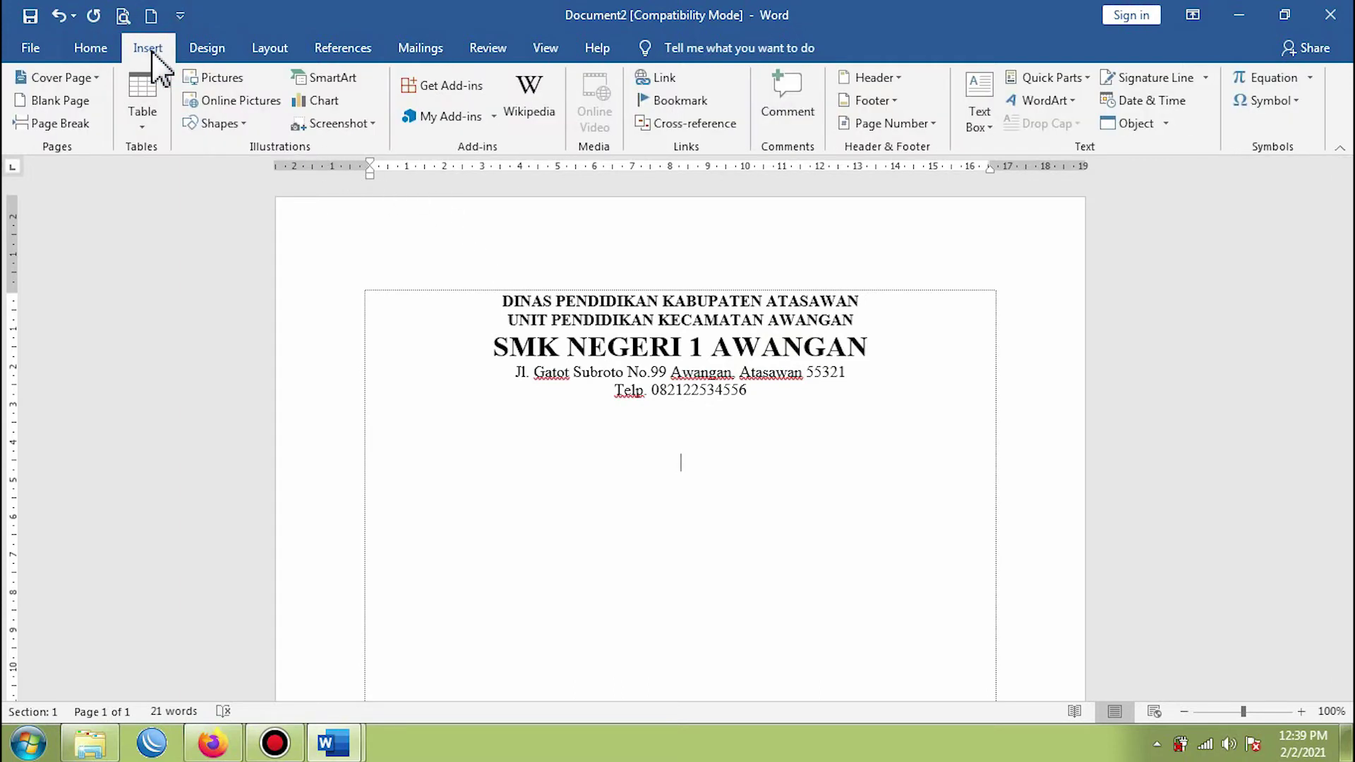
- Draw a 16.78 cm horizontal straight line across the header beneath the telephone line
click(212, 123)
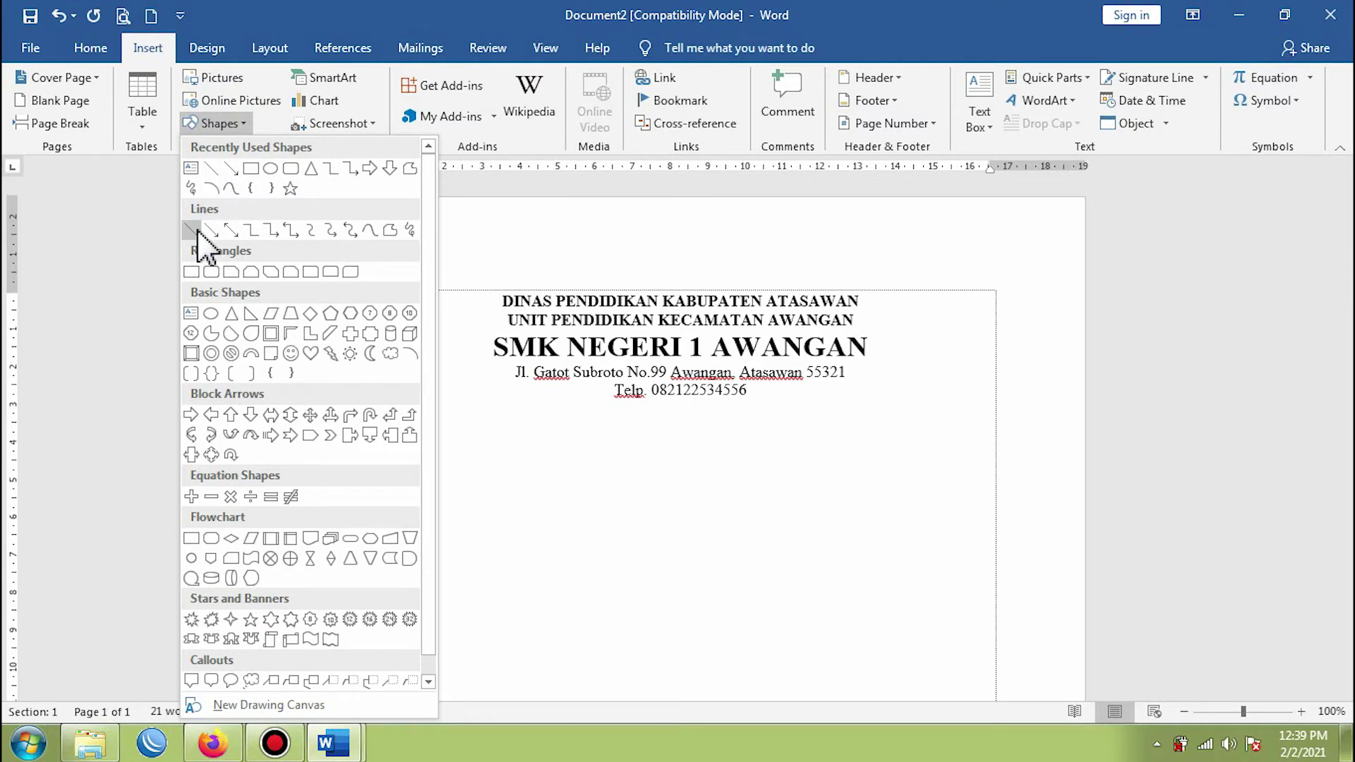
click(192, 233)
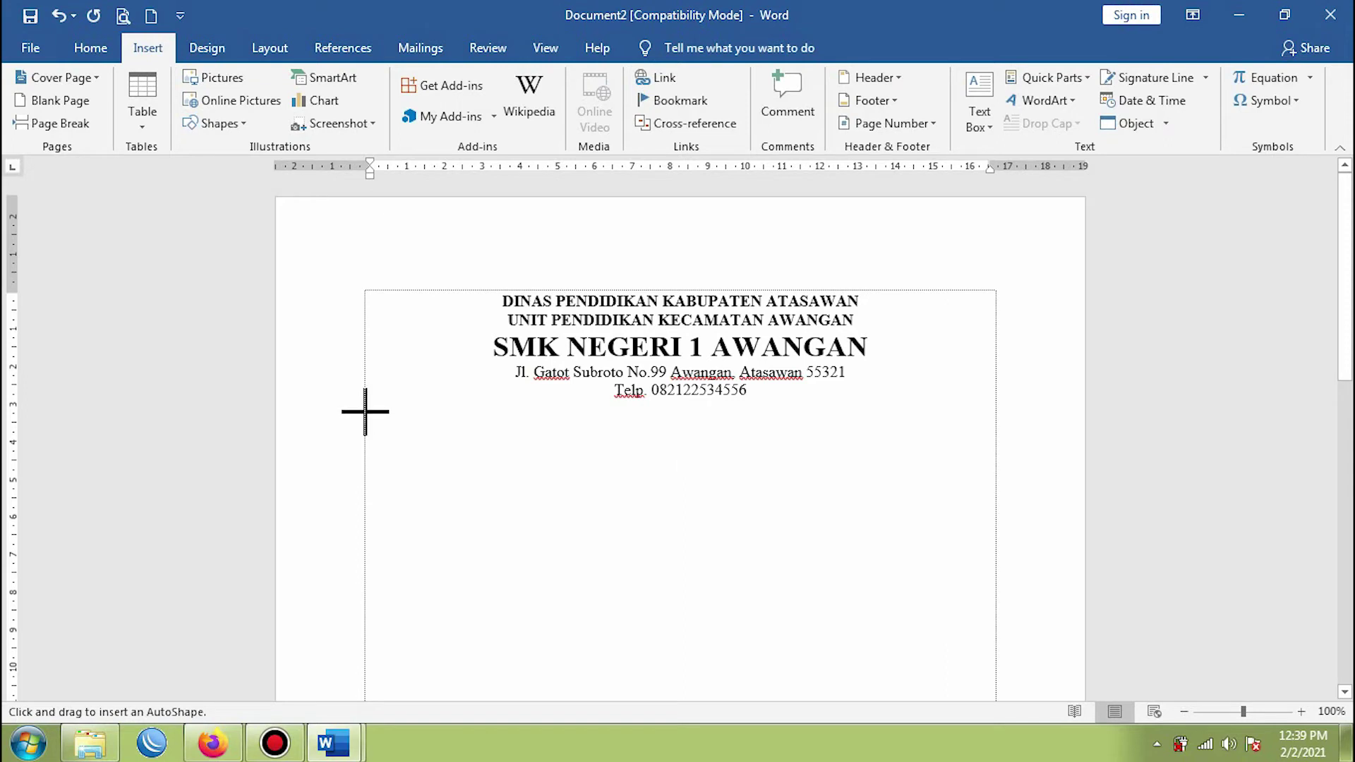
drag(365, 411, 637, 437)
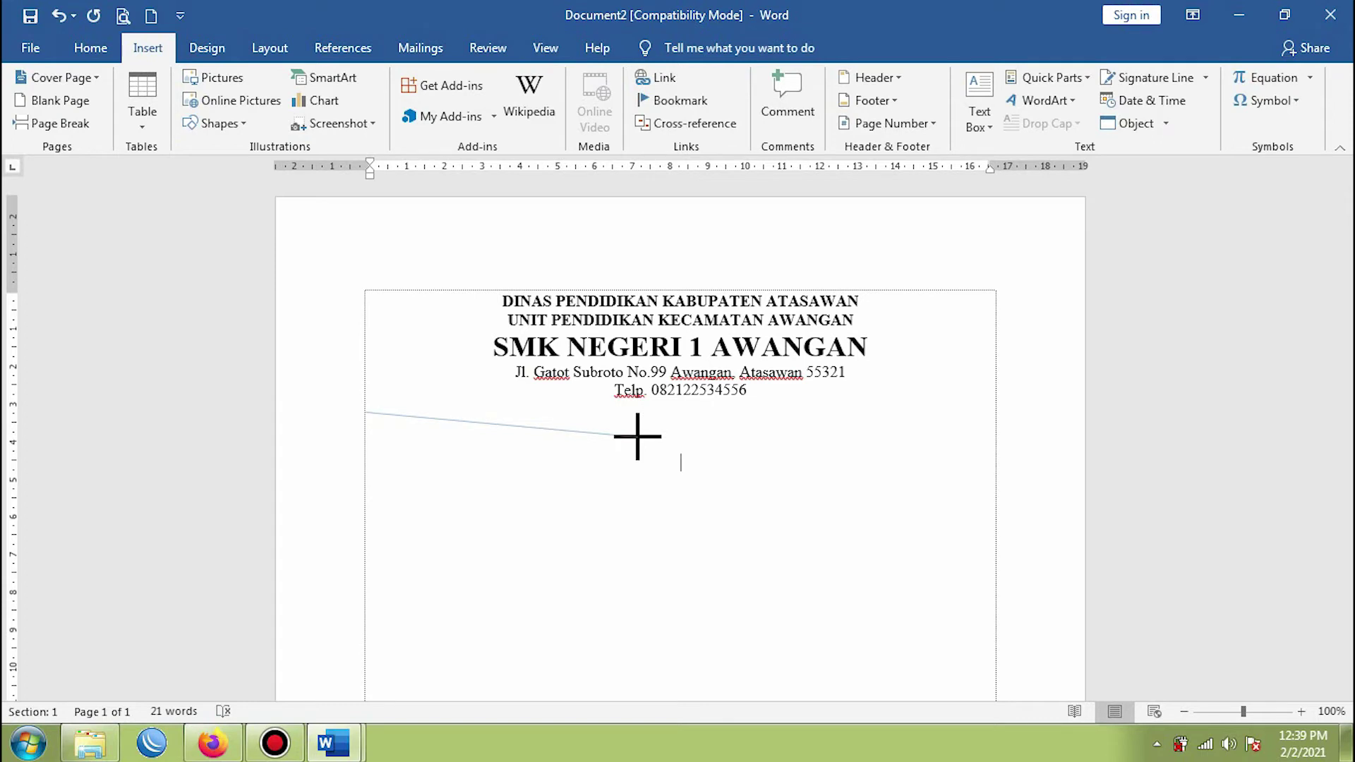
key(shift)
drag(638, 437, 995, 430)
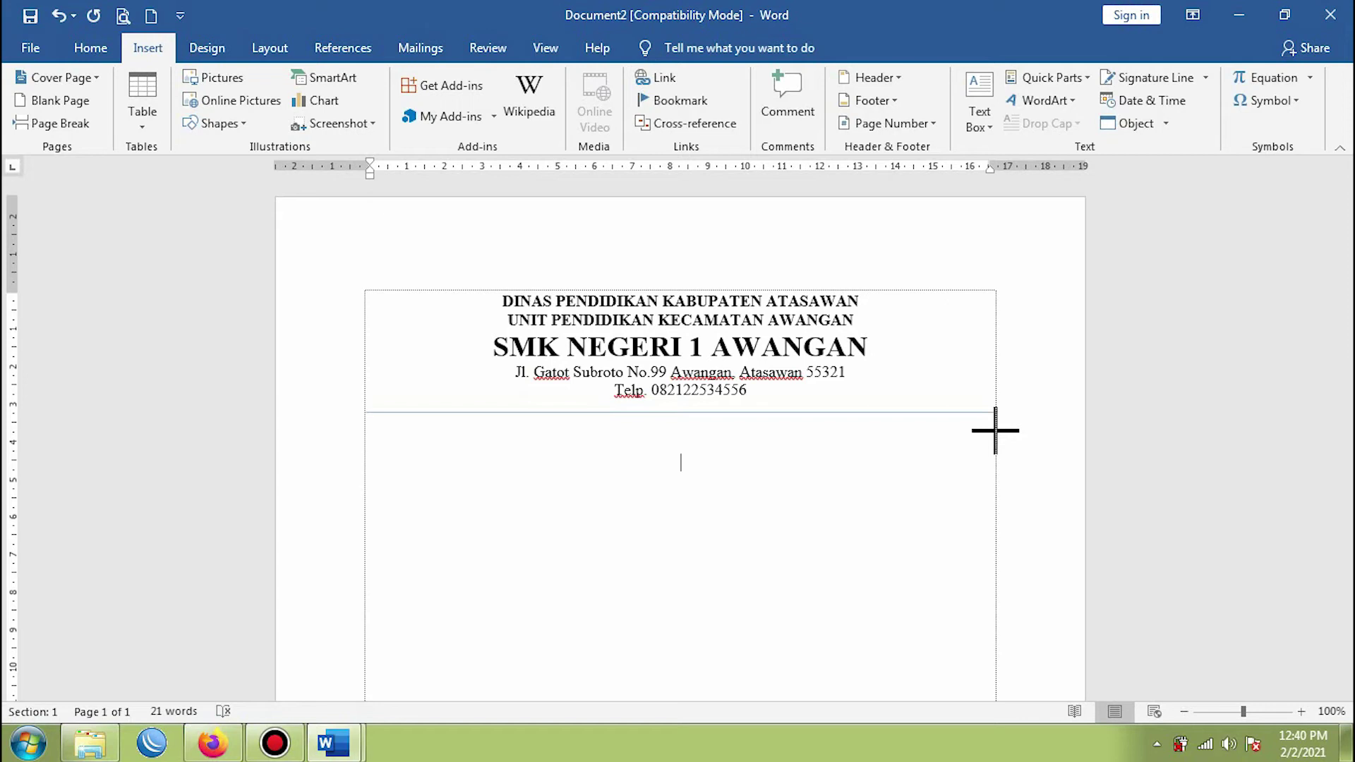
drag(995, 431, 996, 431)
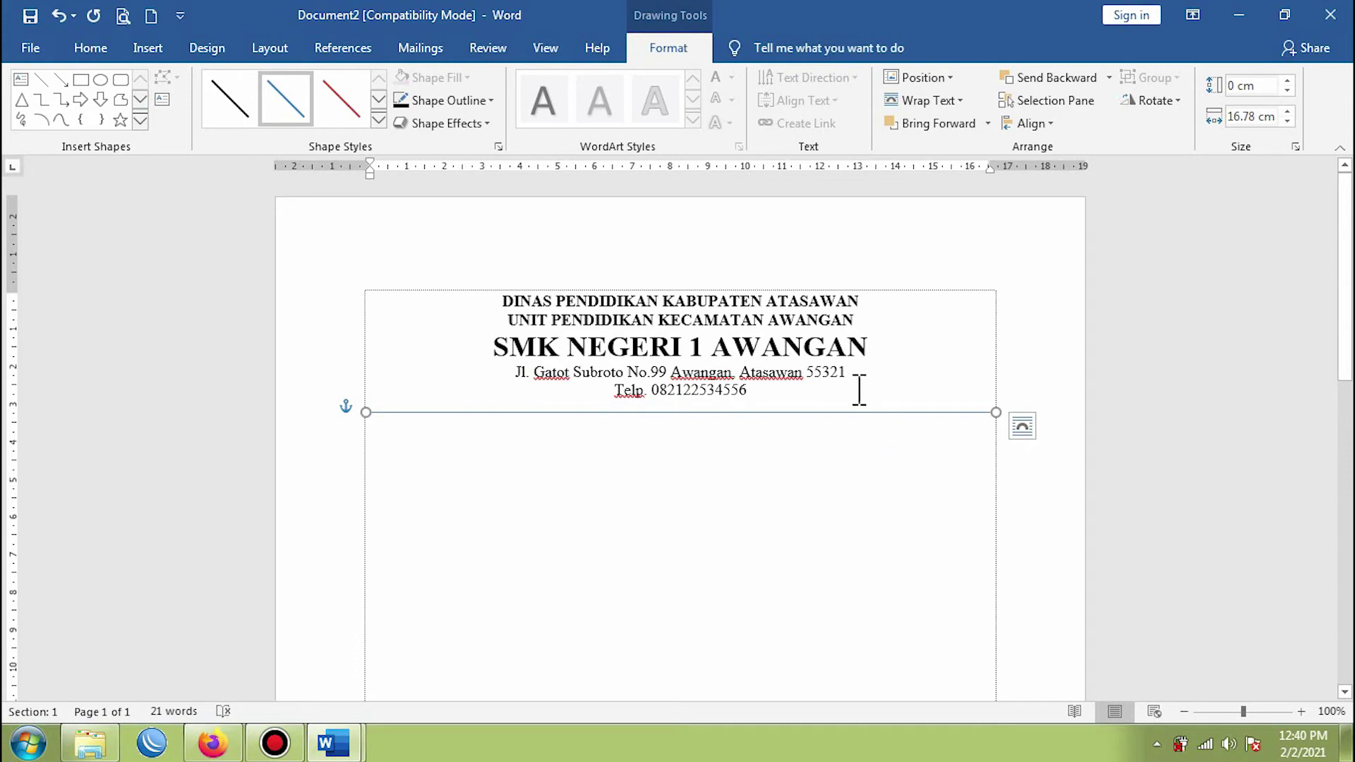
- Give the separator line a black outline with a 3 pt weight
click(665, 47)
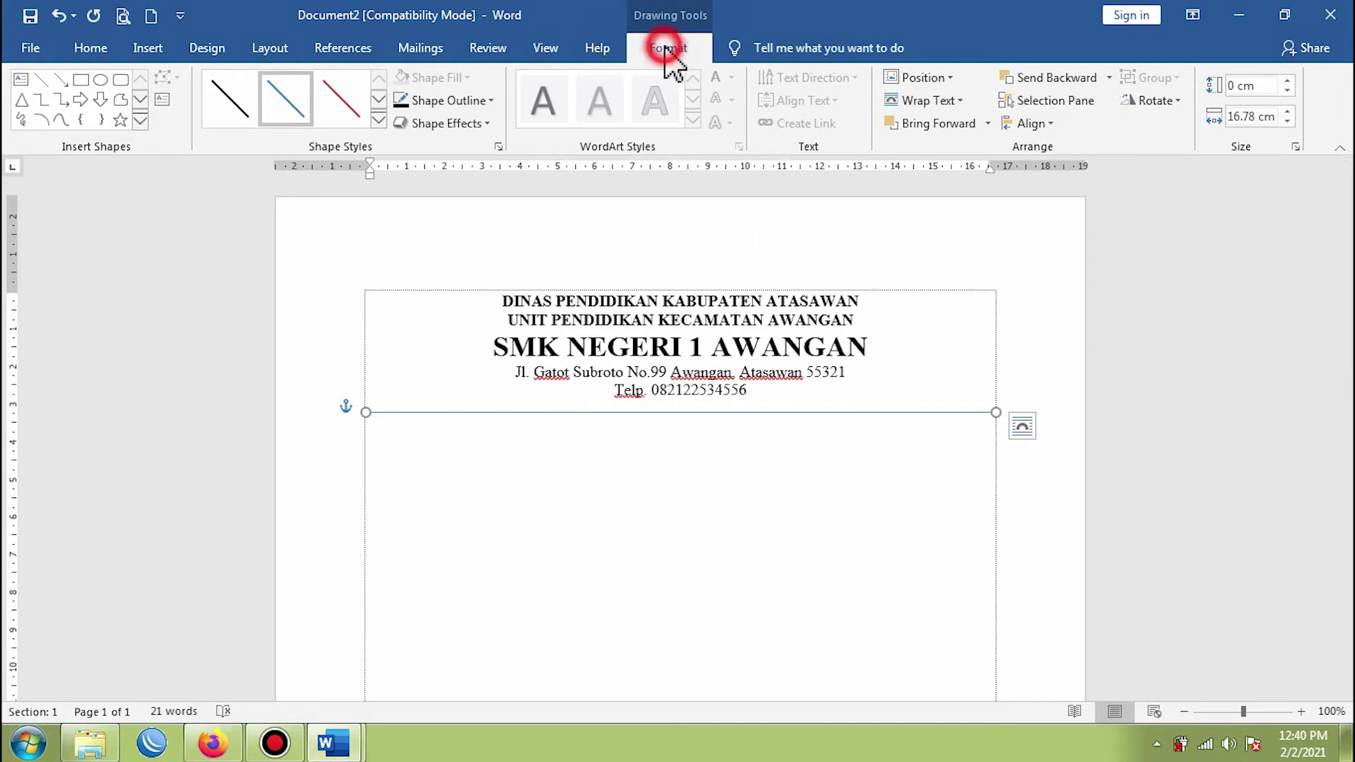
click(460, 102)
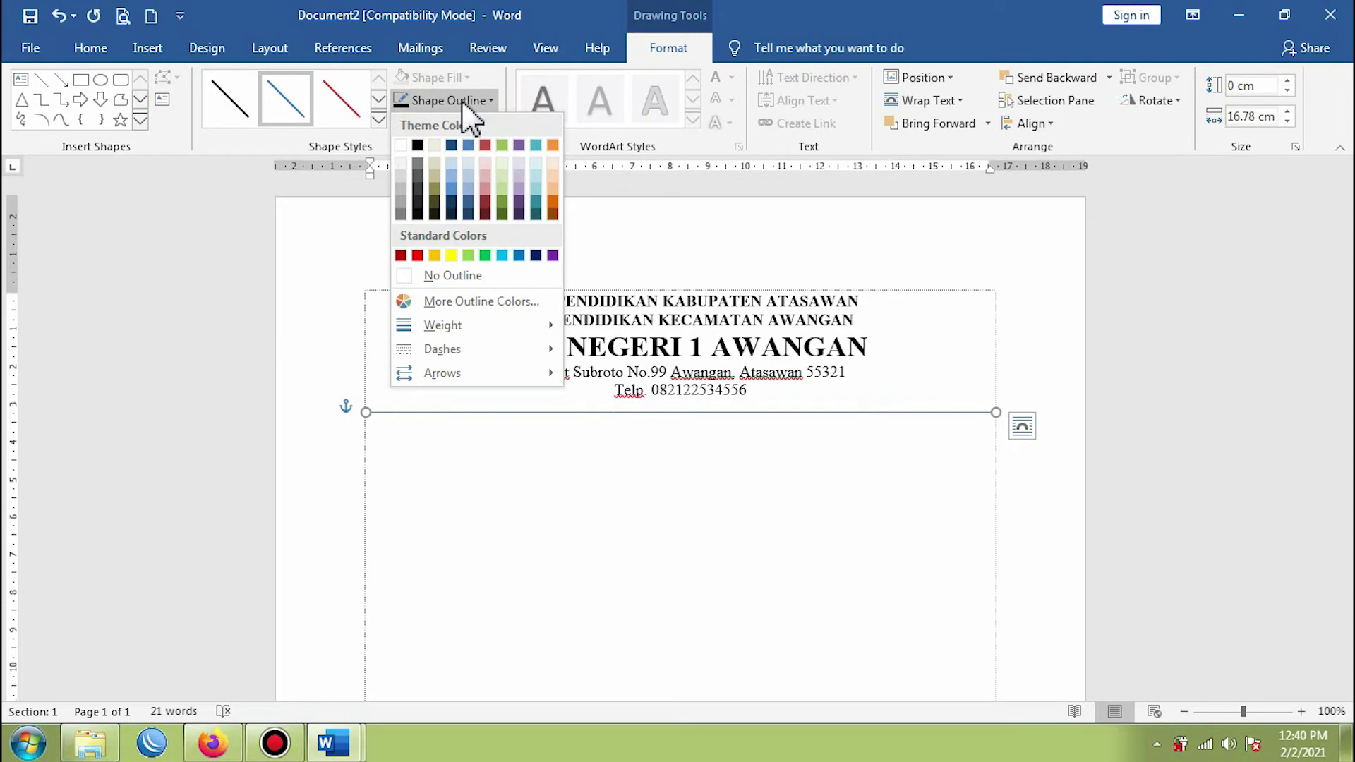
click(421, 147)
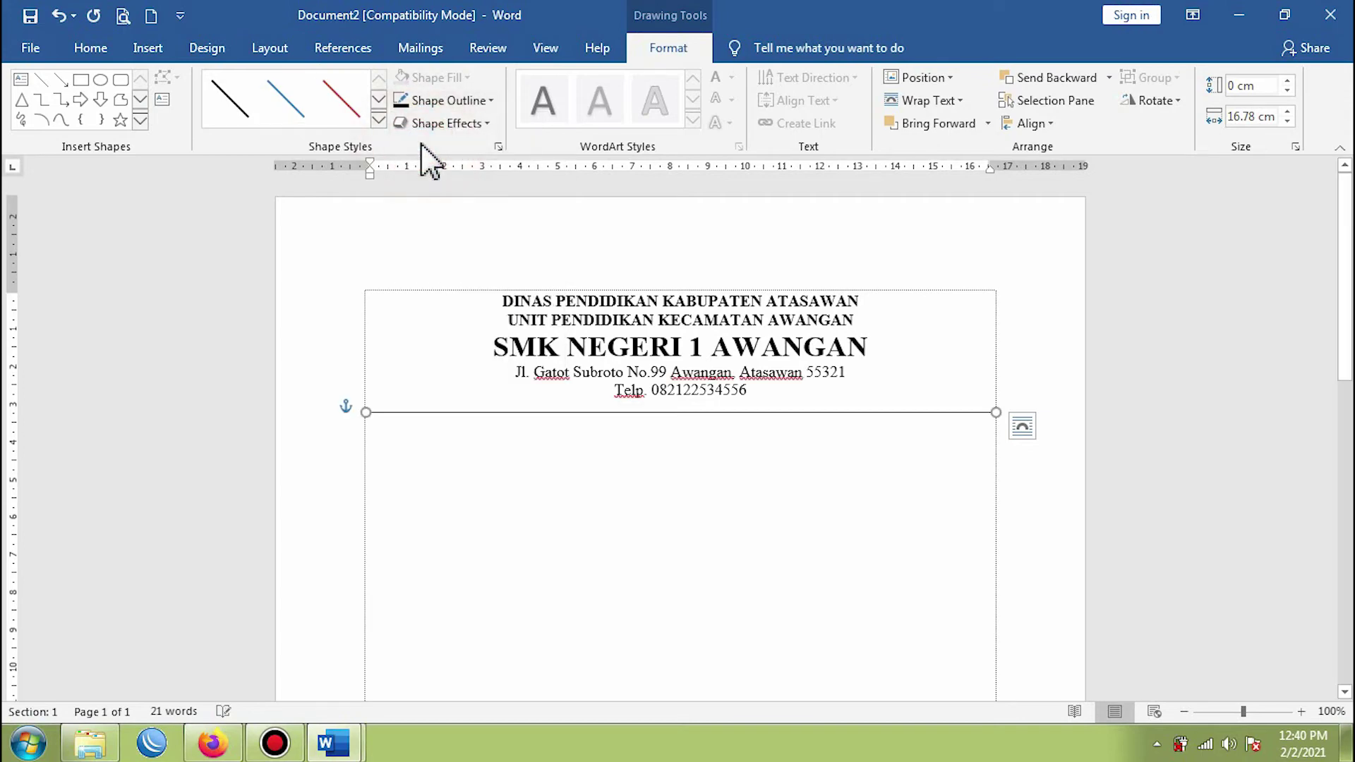
click(478, 101)
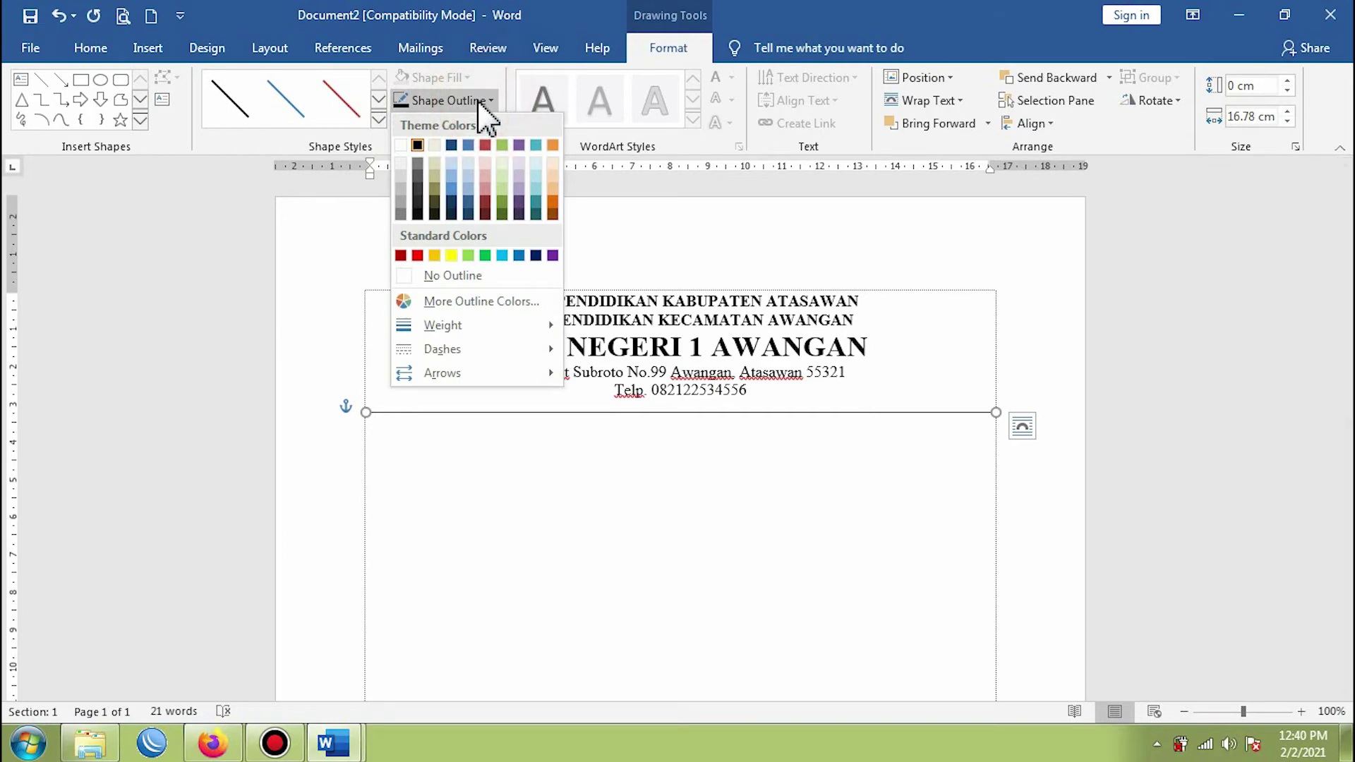
mouse_move(453, 326)
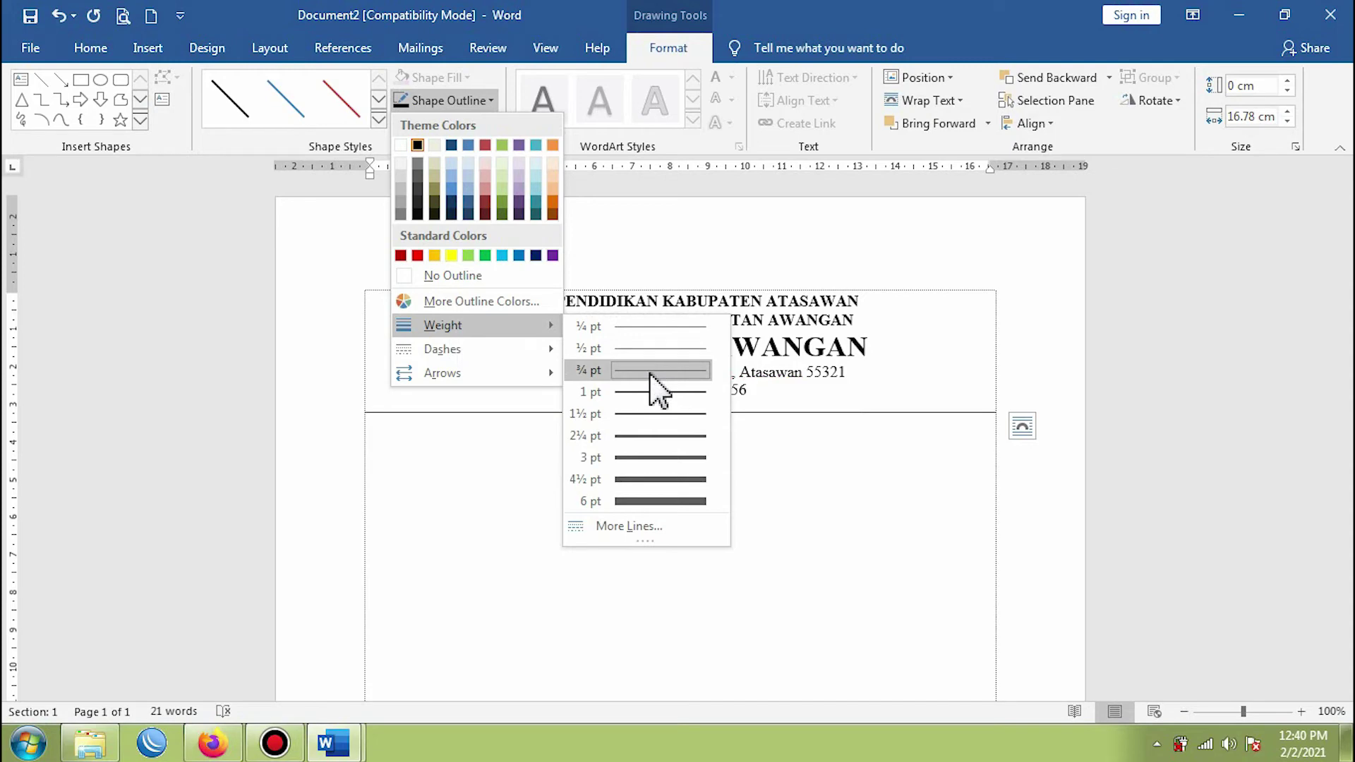
click(659, 459)
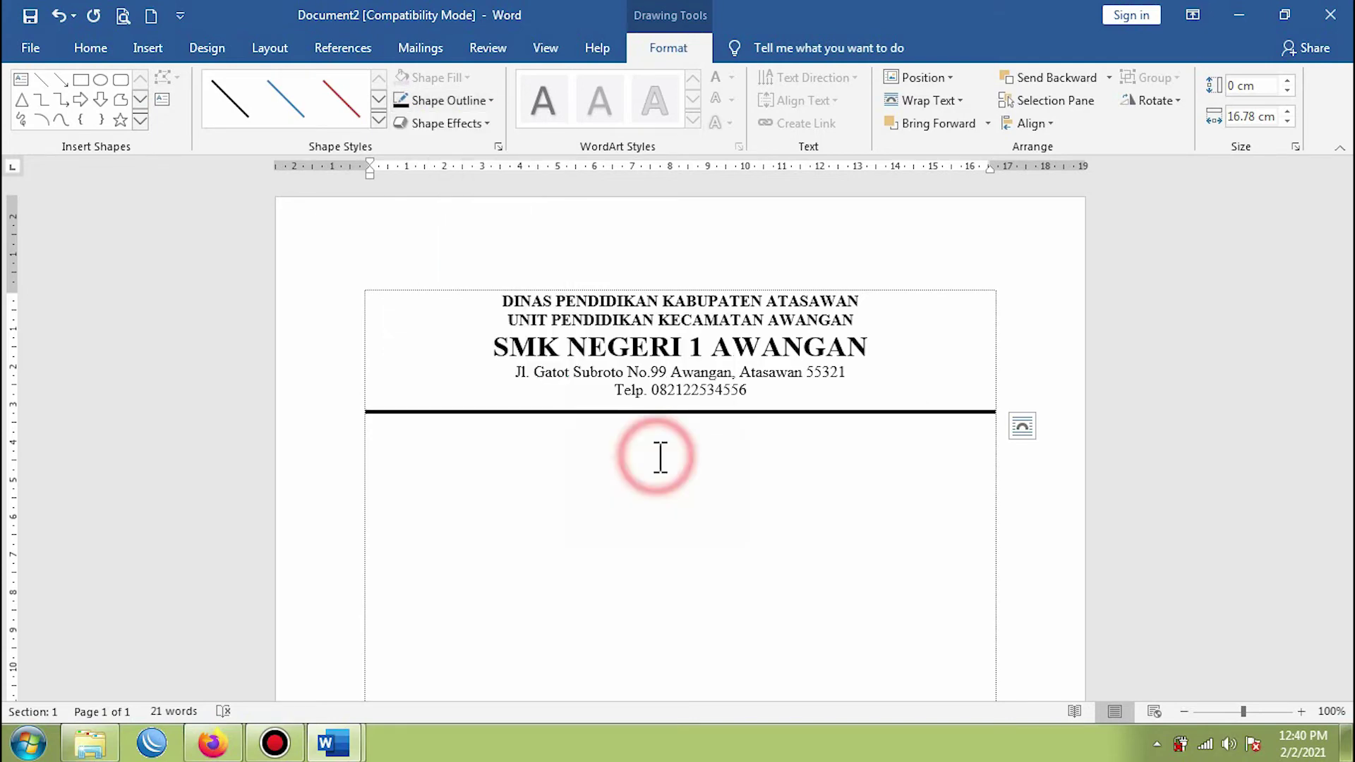
click(860, 455)
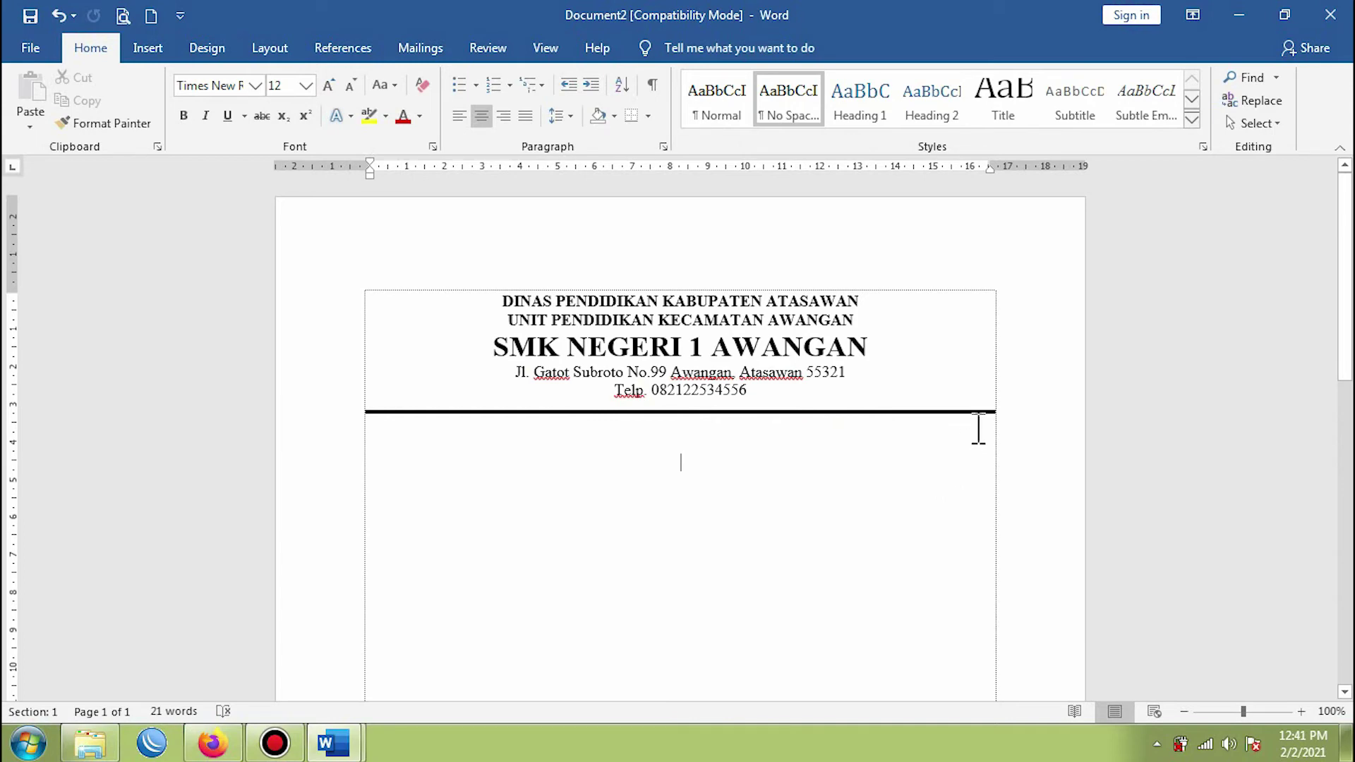
- Reselect the separator line and open its Format Shape pane via Weight > More Lines
click(685, 412)
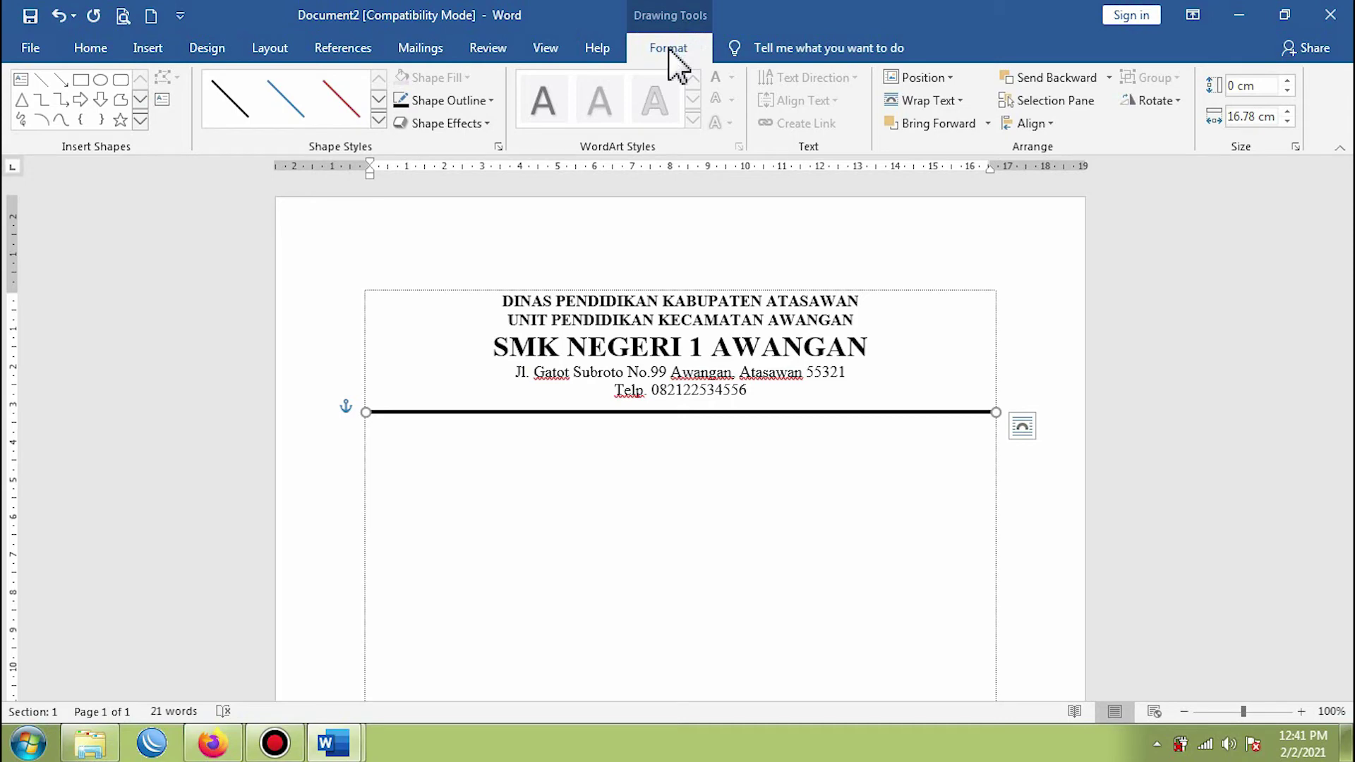
click(477, 103)
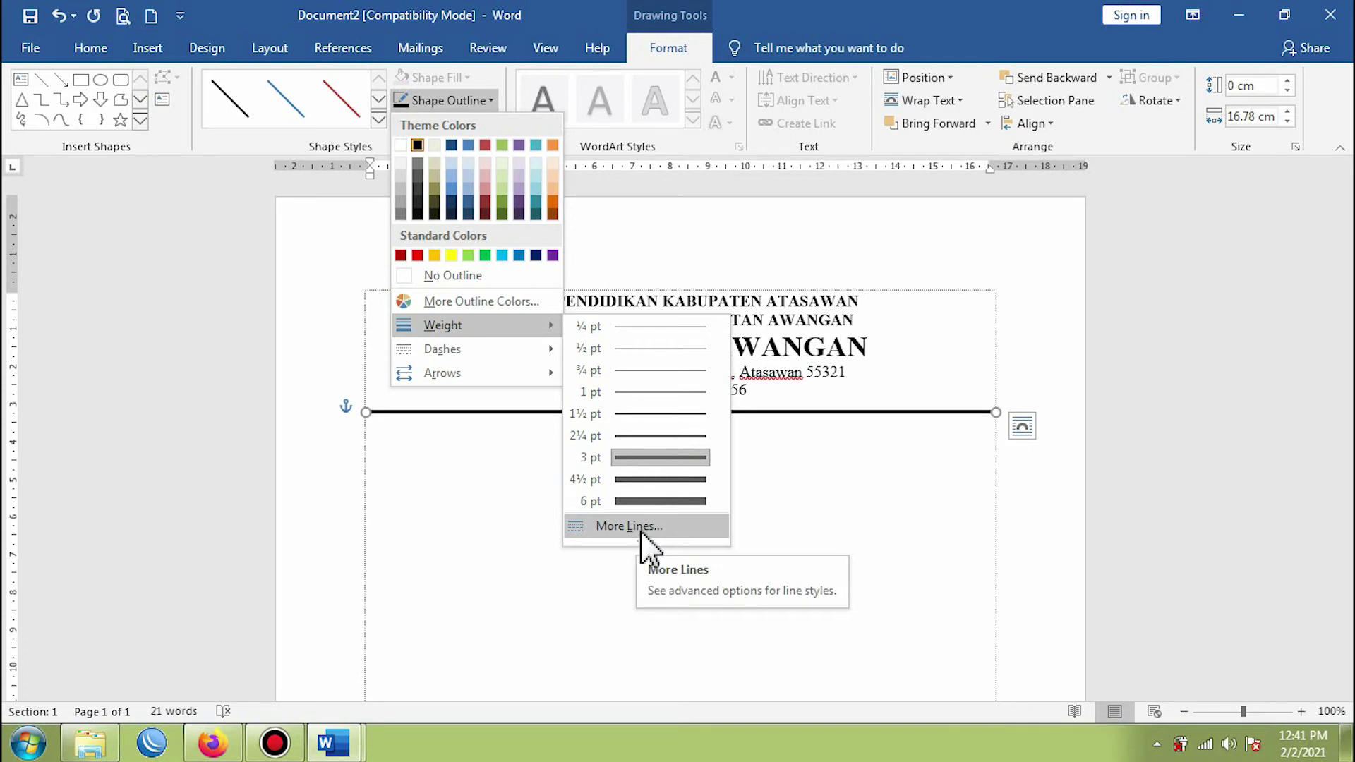
click(642, 528)
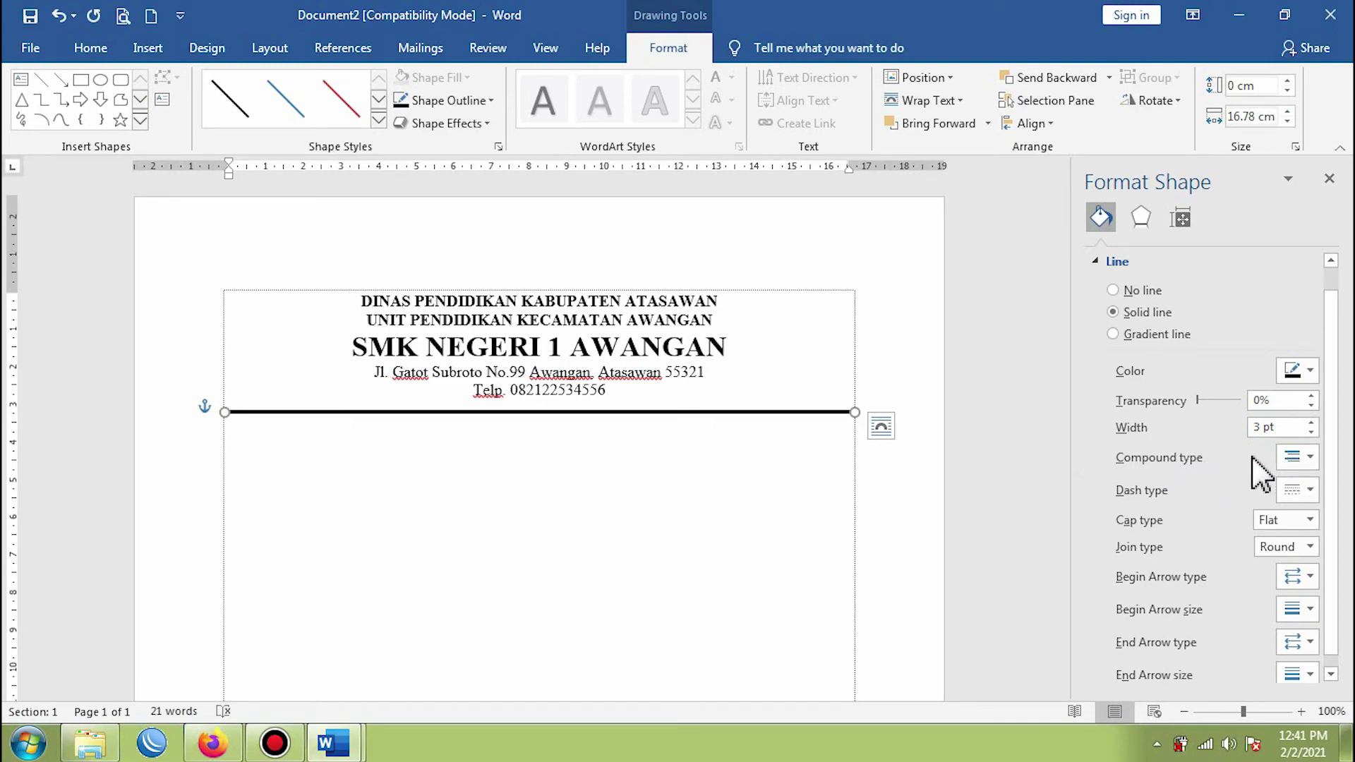
- Give the separator line a Thick Thin compound style with a 5 pt width
click(1311, 460)
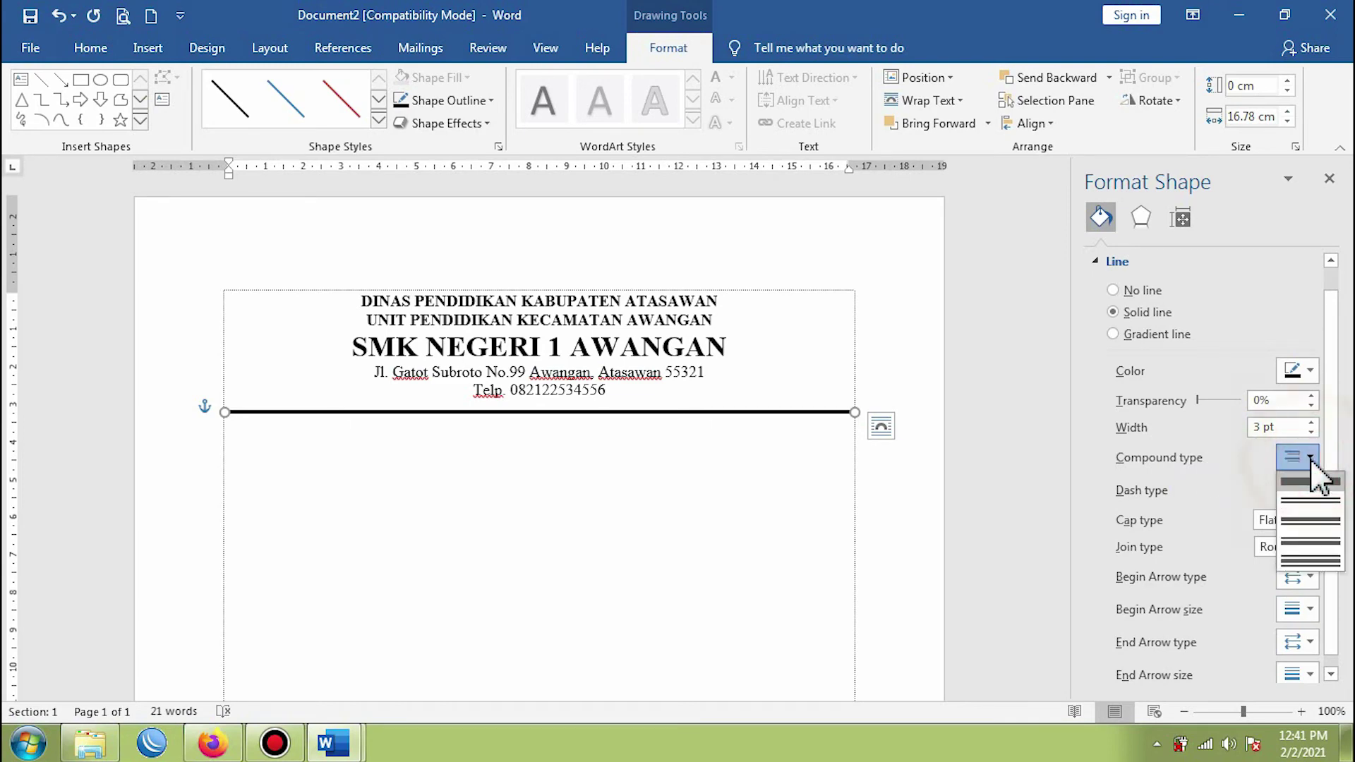
click(1308, 542)
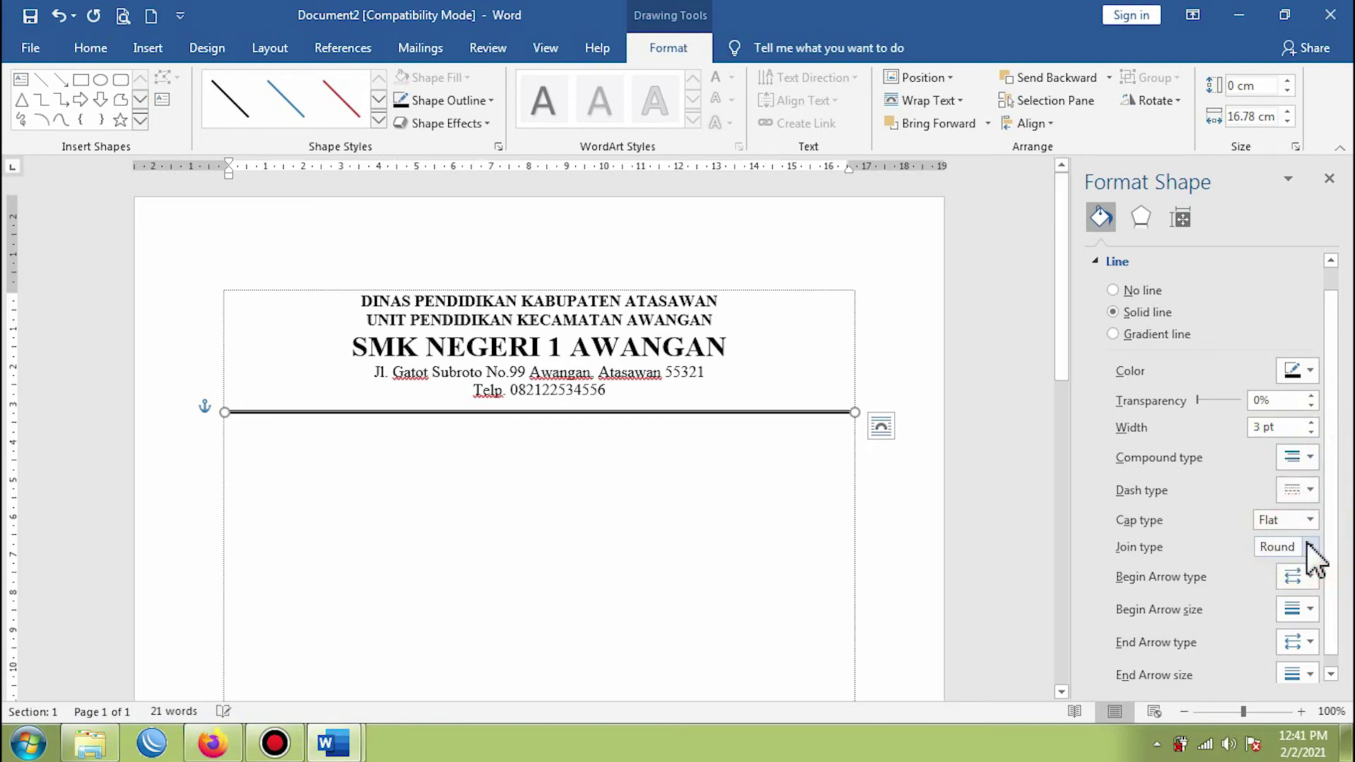
double_click(1260, 427)
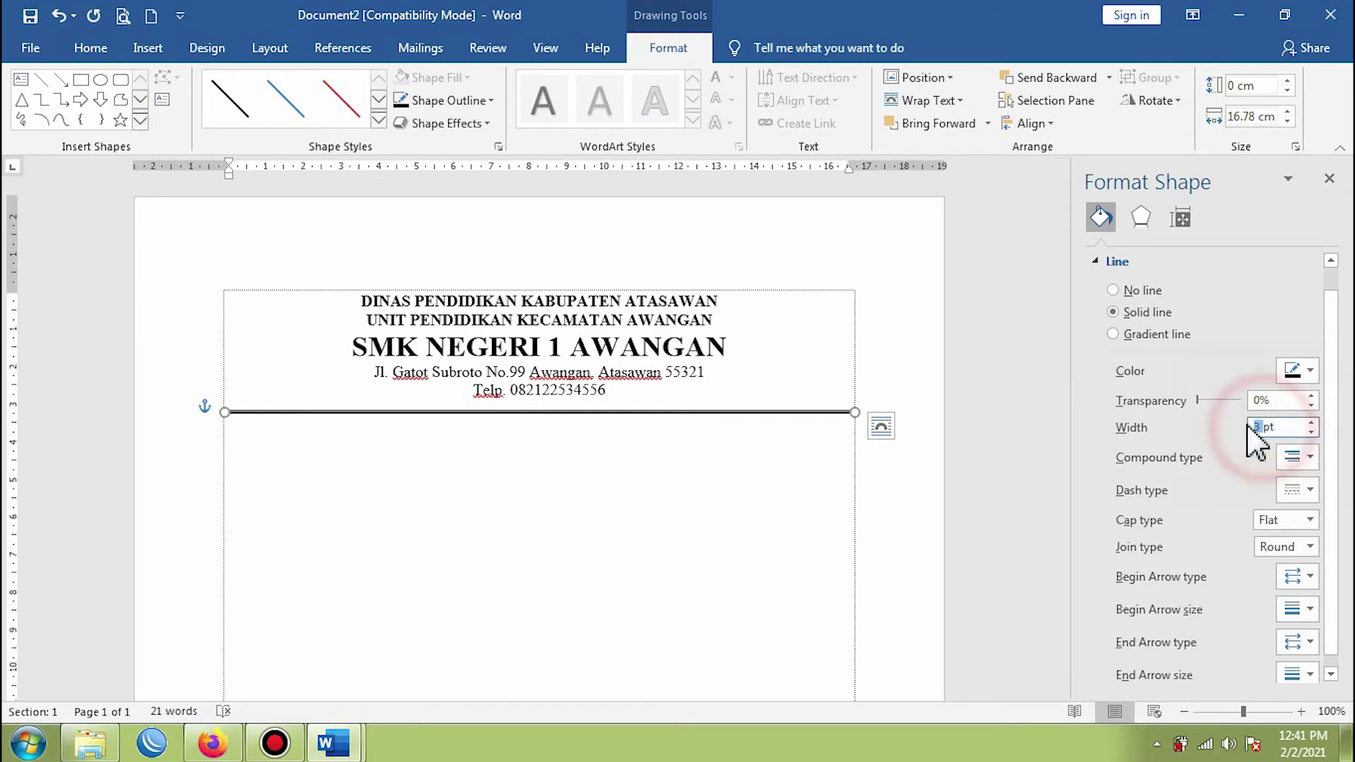
text(5)
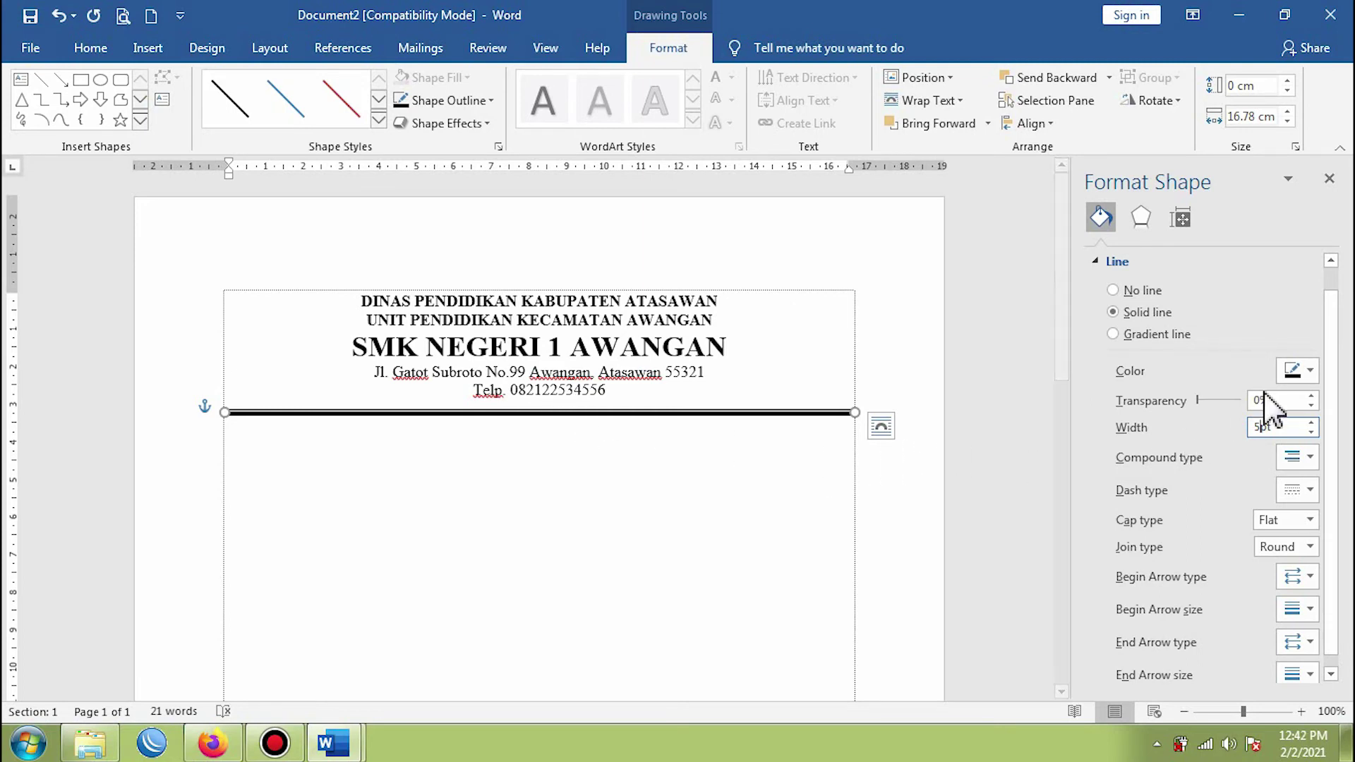
- Close the Format Shape pane, then reselect the separator and nudge it upward
click(1330, 182)
click(793, 473)
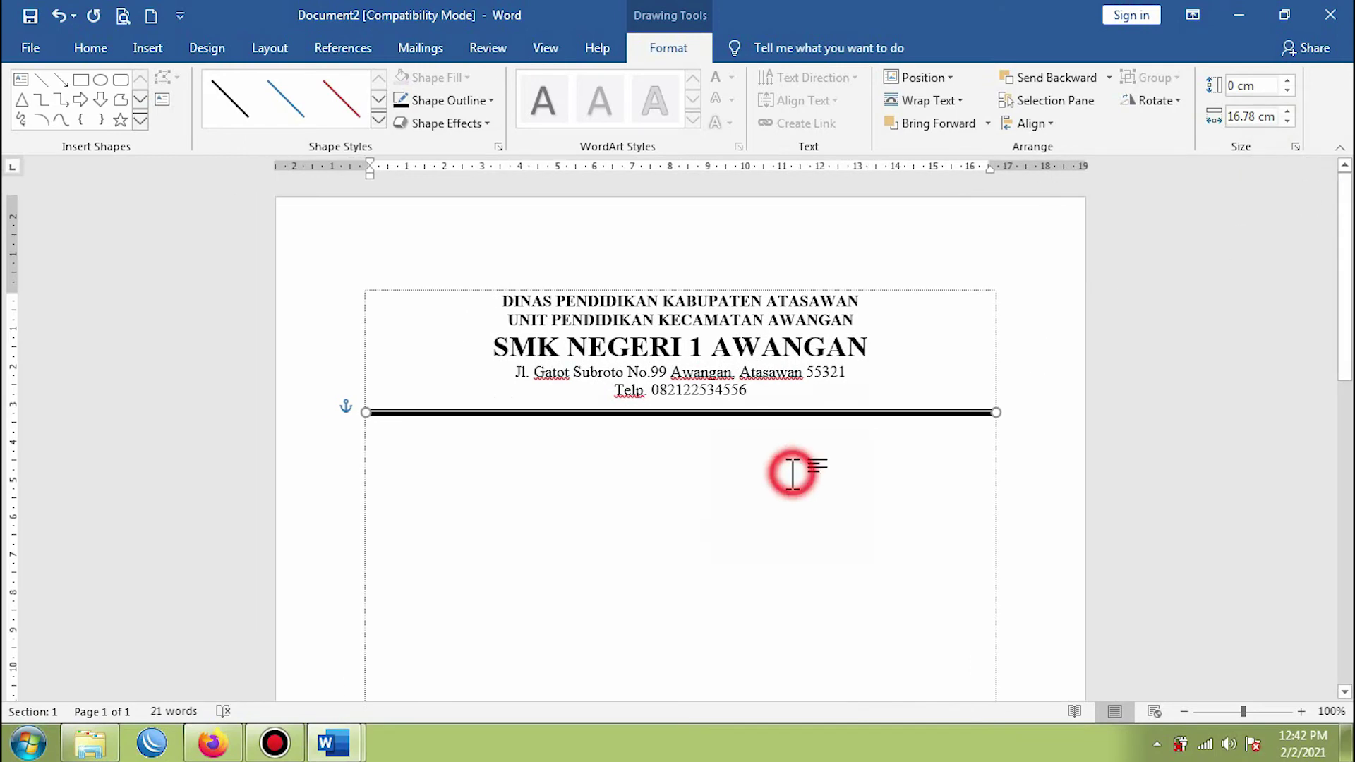
click(761, 414)
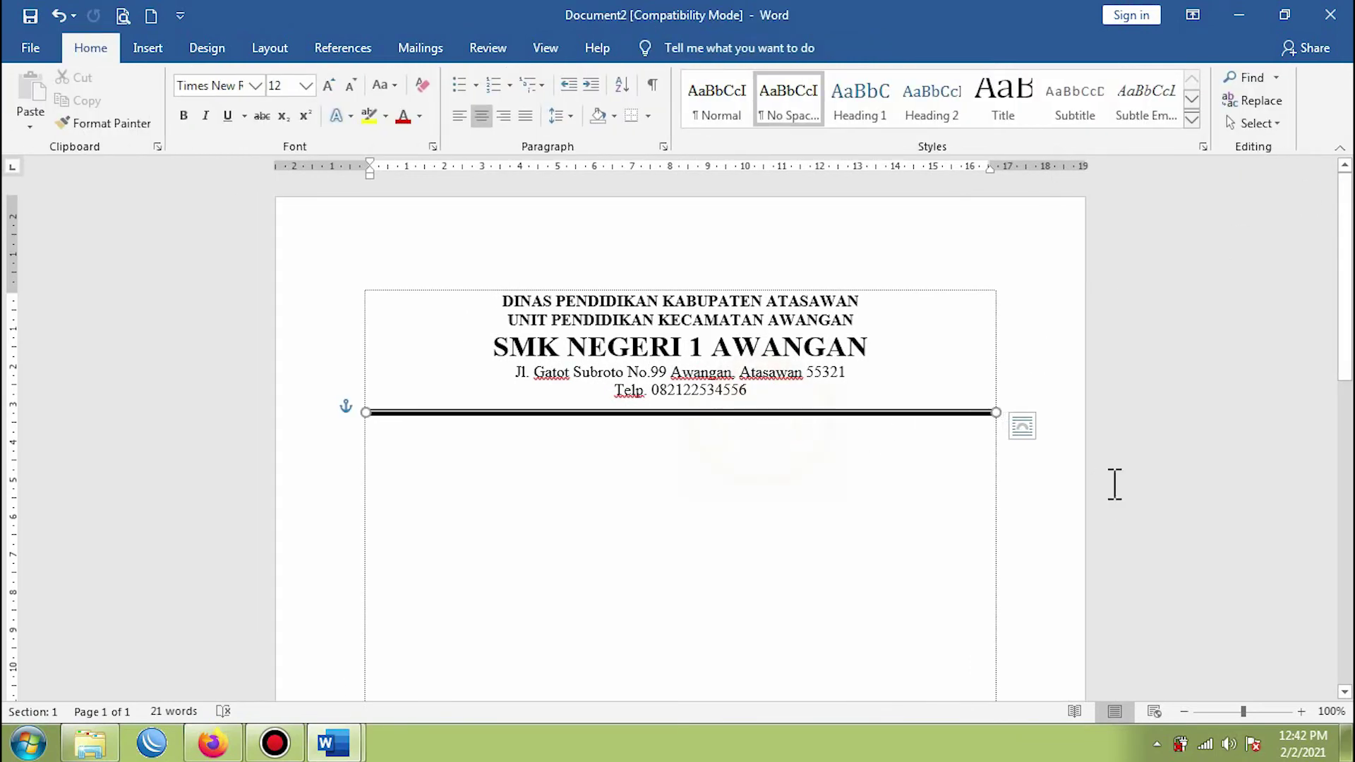
key(ctrl+Up)
key(ctrl+Up)
key(ctrl+Up)
key(ctrl+Up)
key(ctrl+Up)
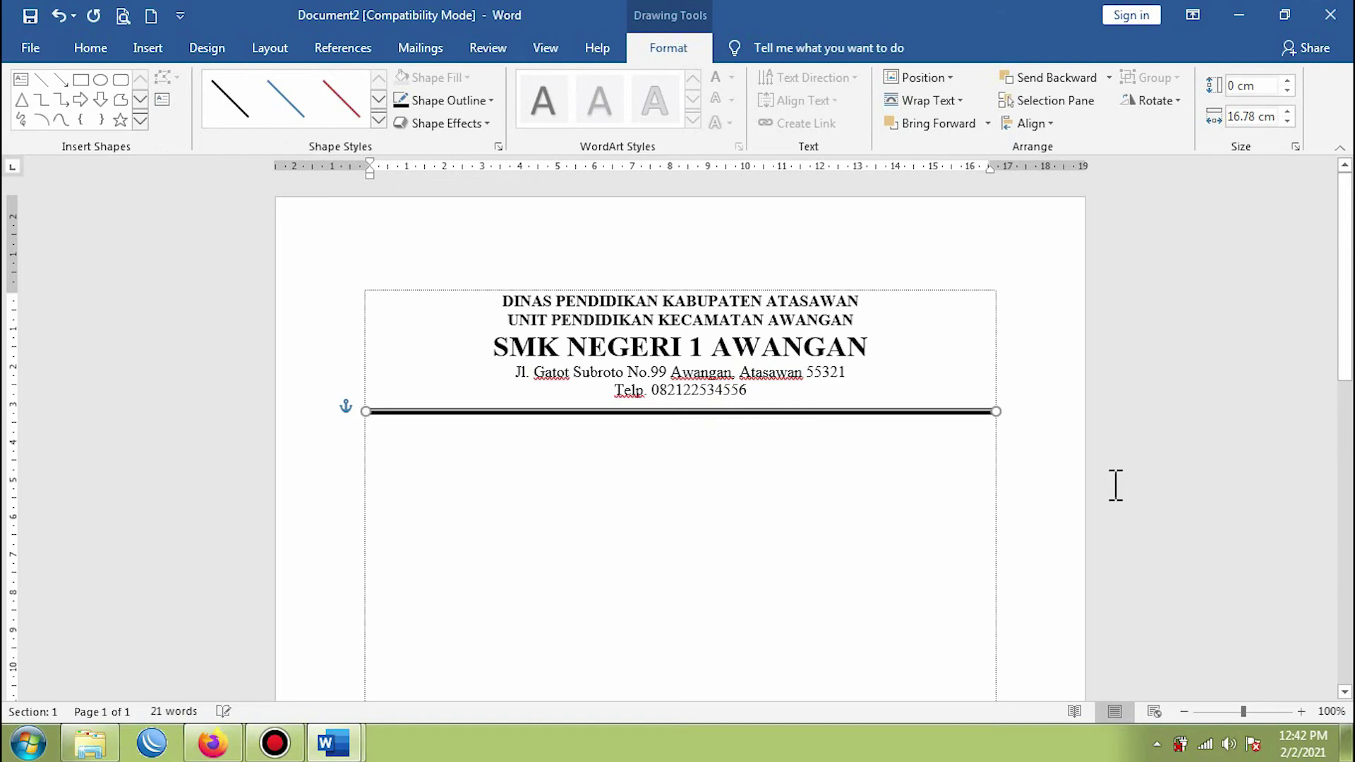
- Nudge the separator up once more and look over the paragraph border options
key(ctrl+Up)
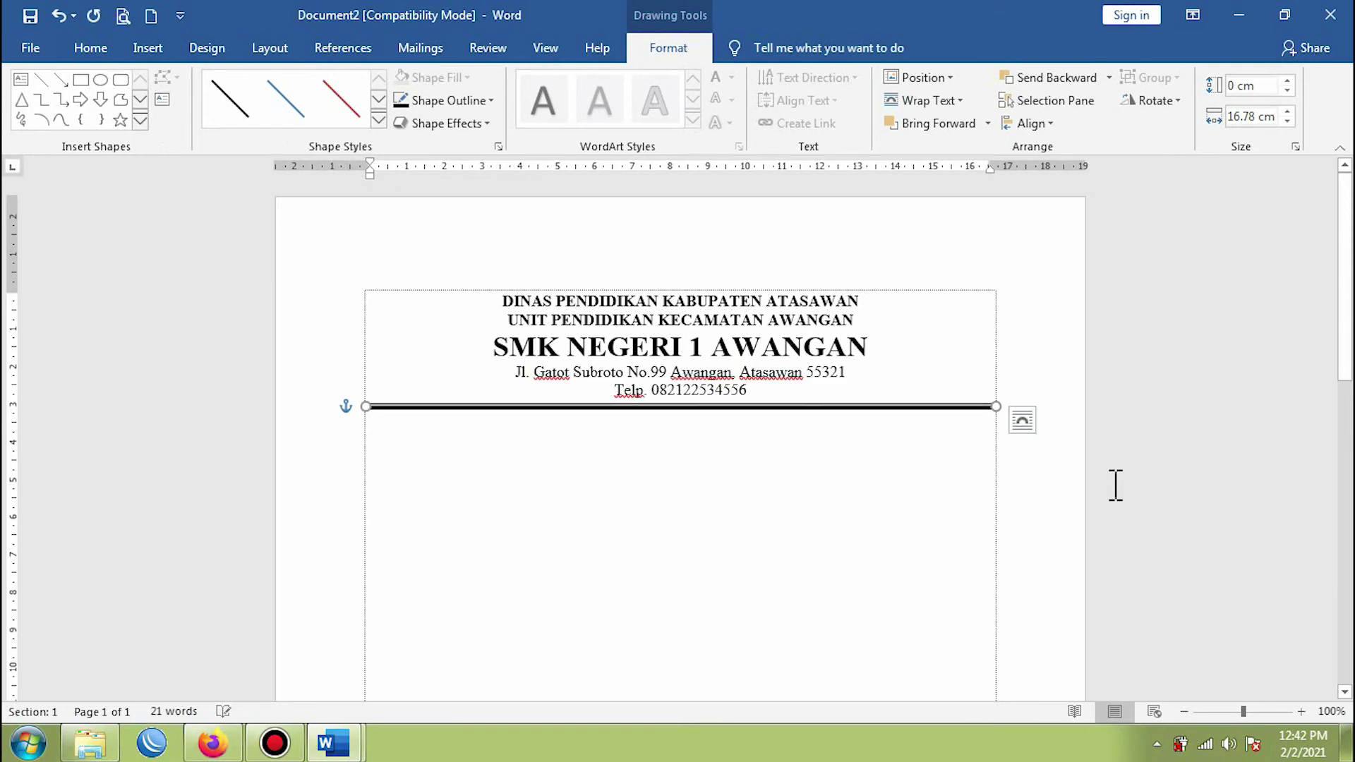
click(744, 487)
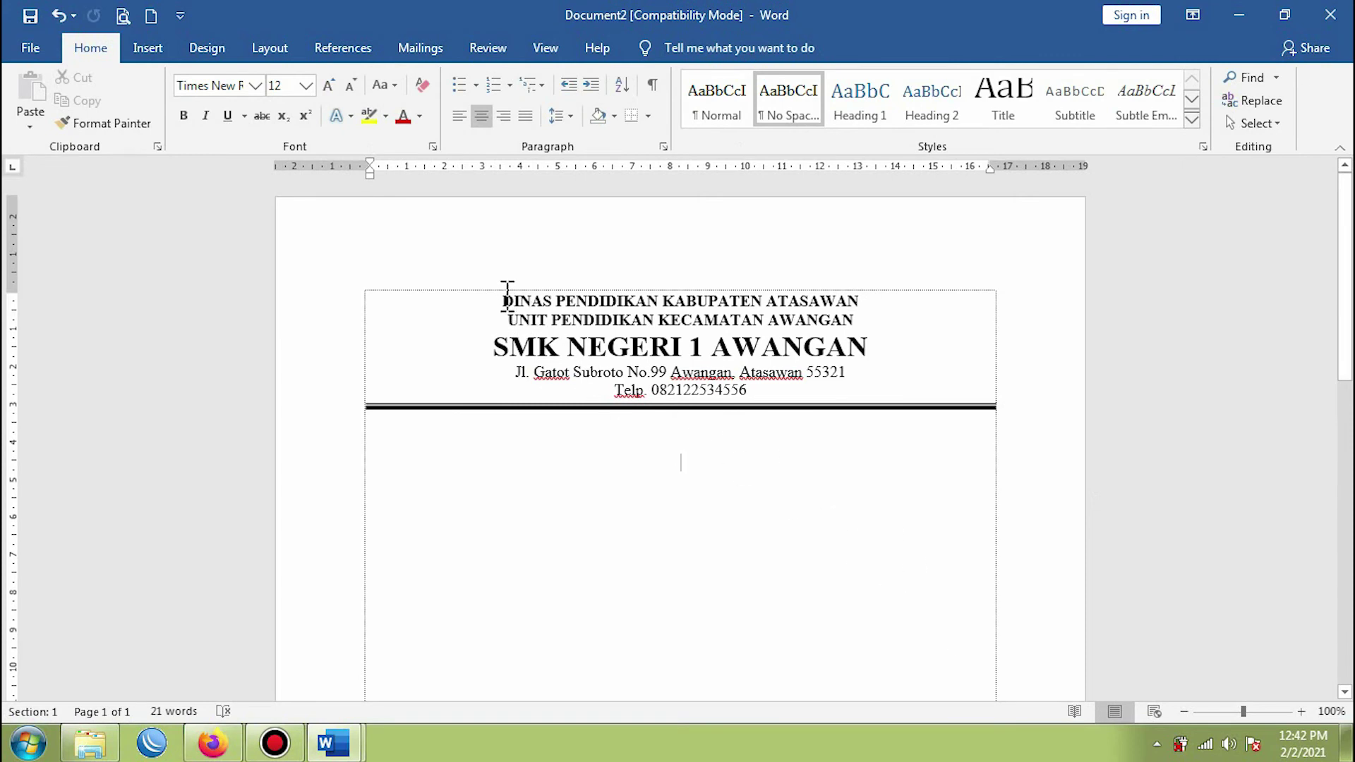
click(648, 116)
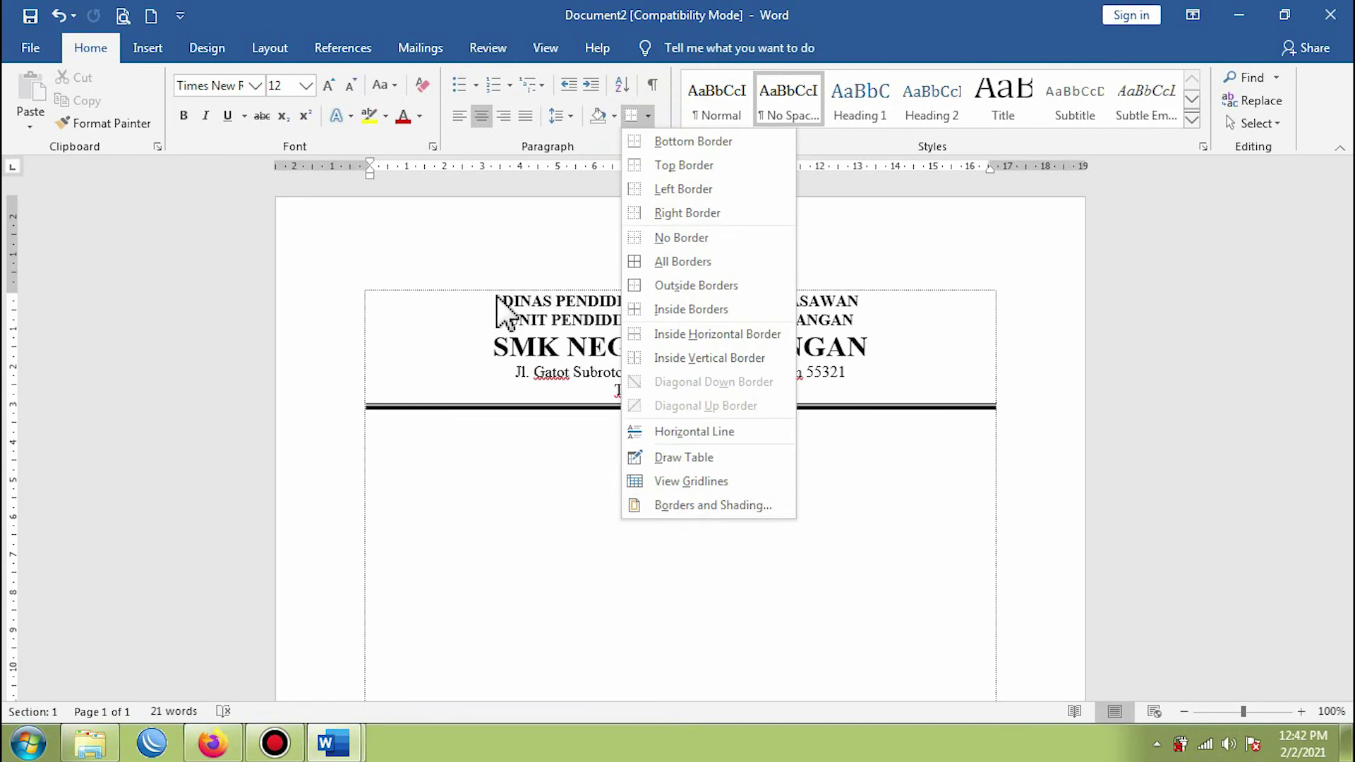
- Browse the Insert Shapes gallery and close it without adding any shape
click(154, 55)
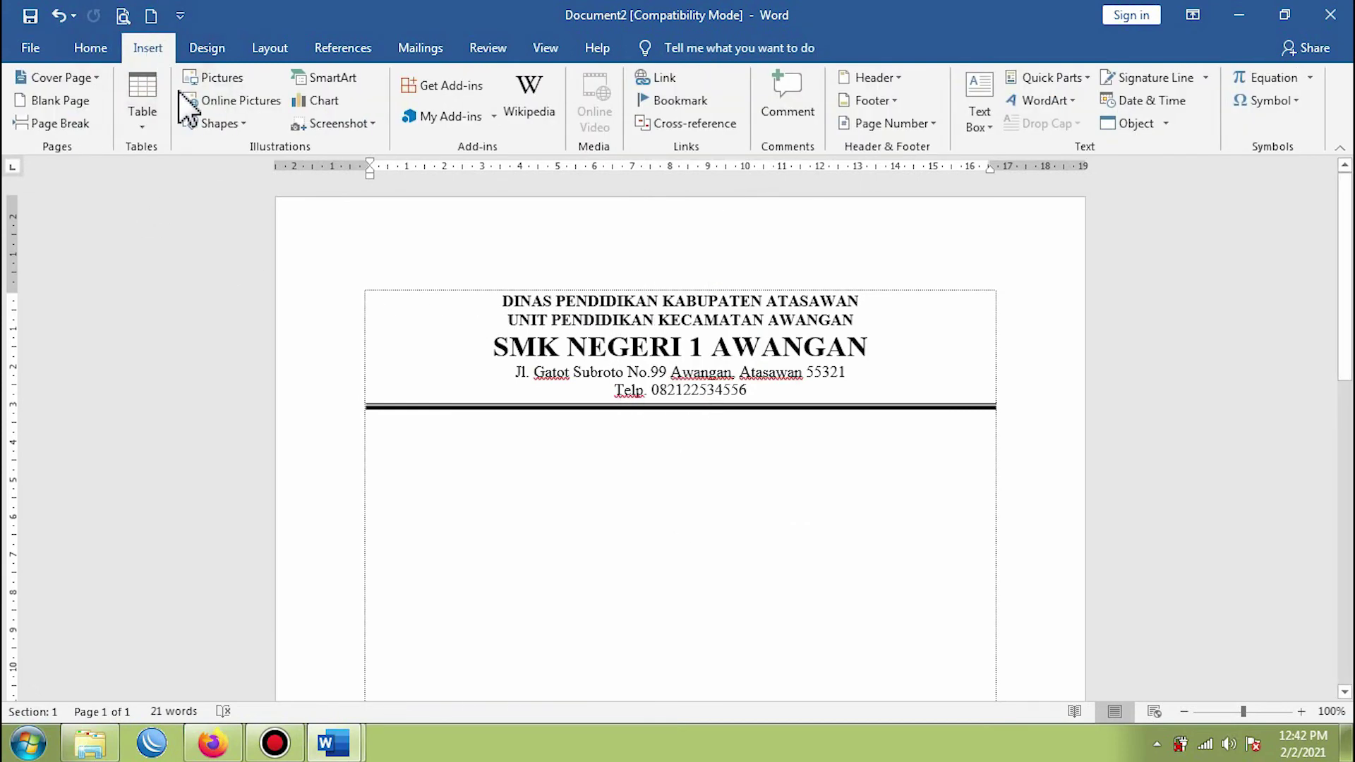
click(219, 124)
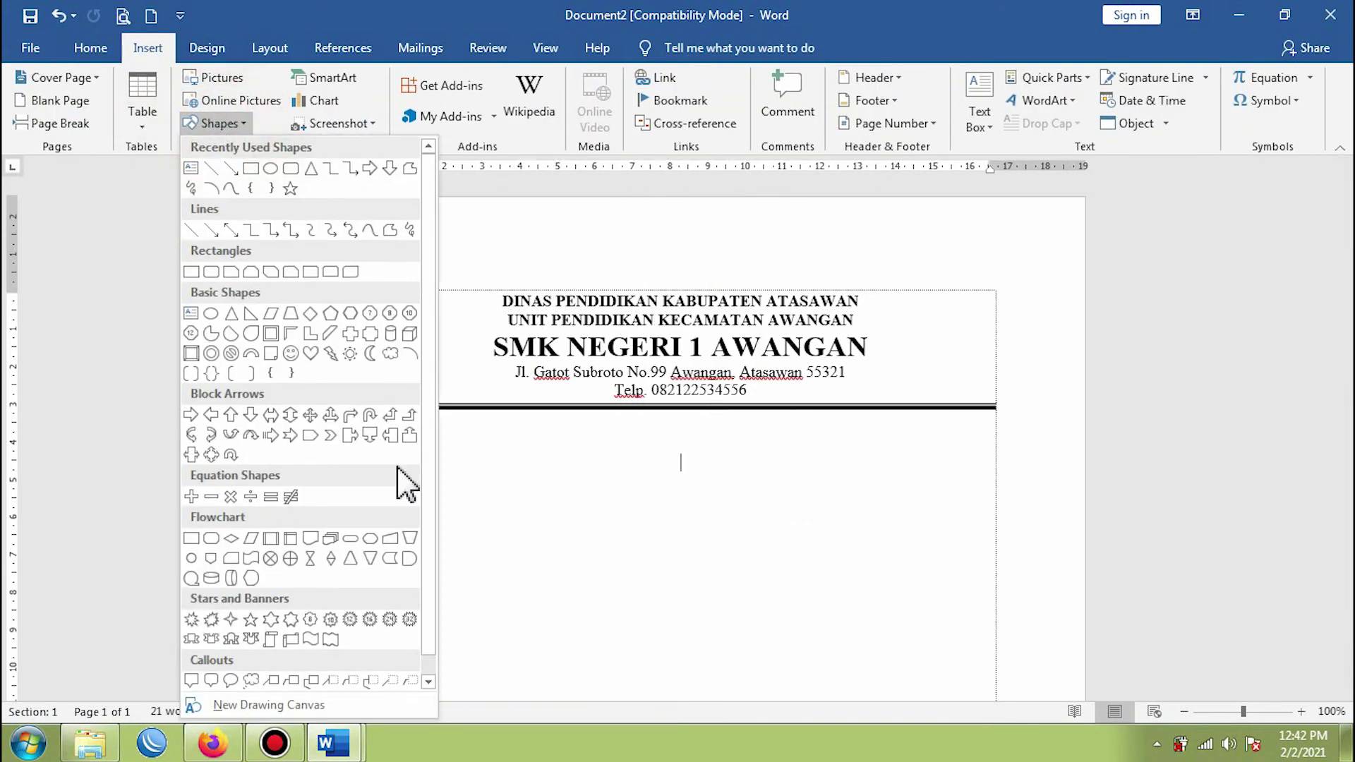
click(741, 523)
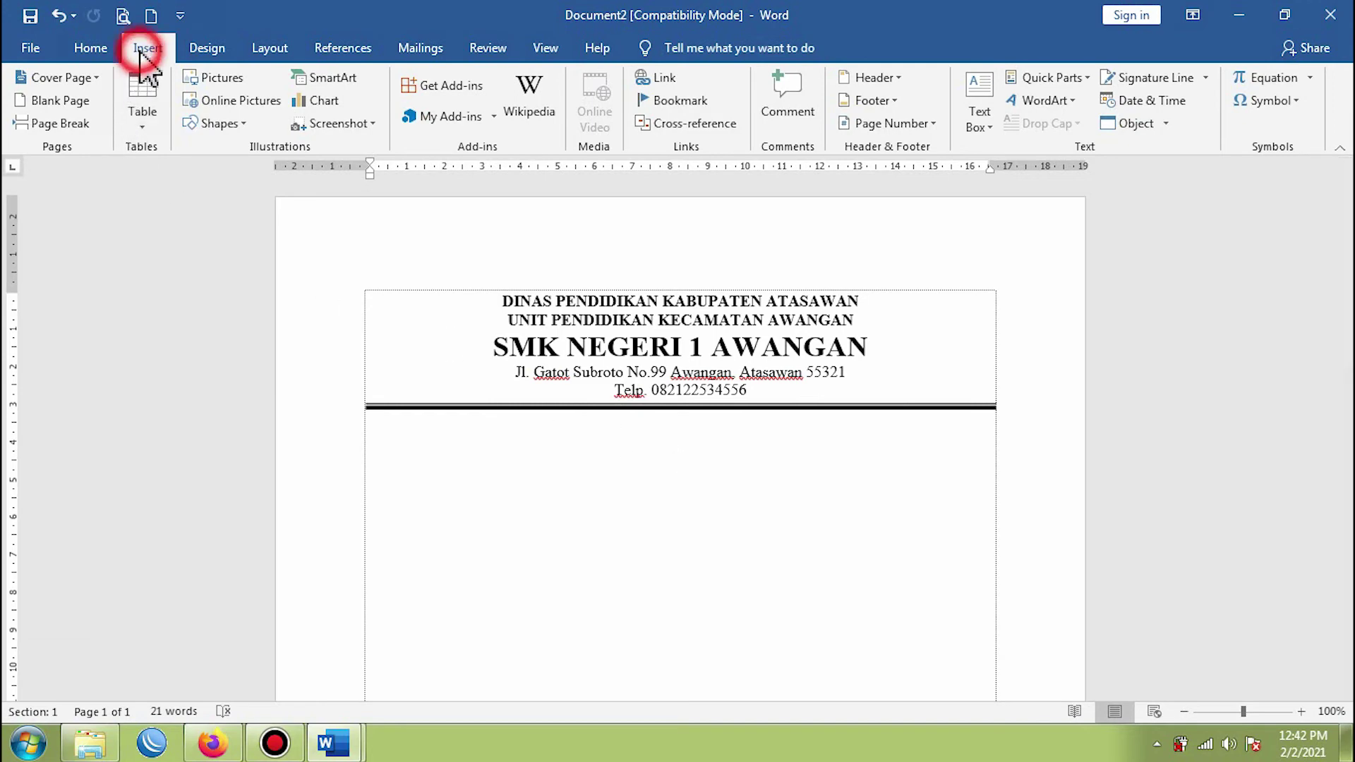
- Insert the tutwuri logo image from the Pictures library into the document
click(212, 79)
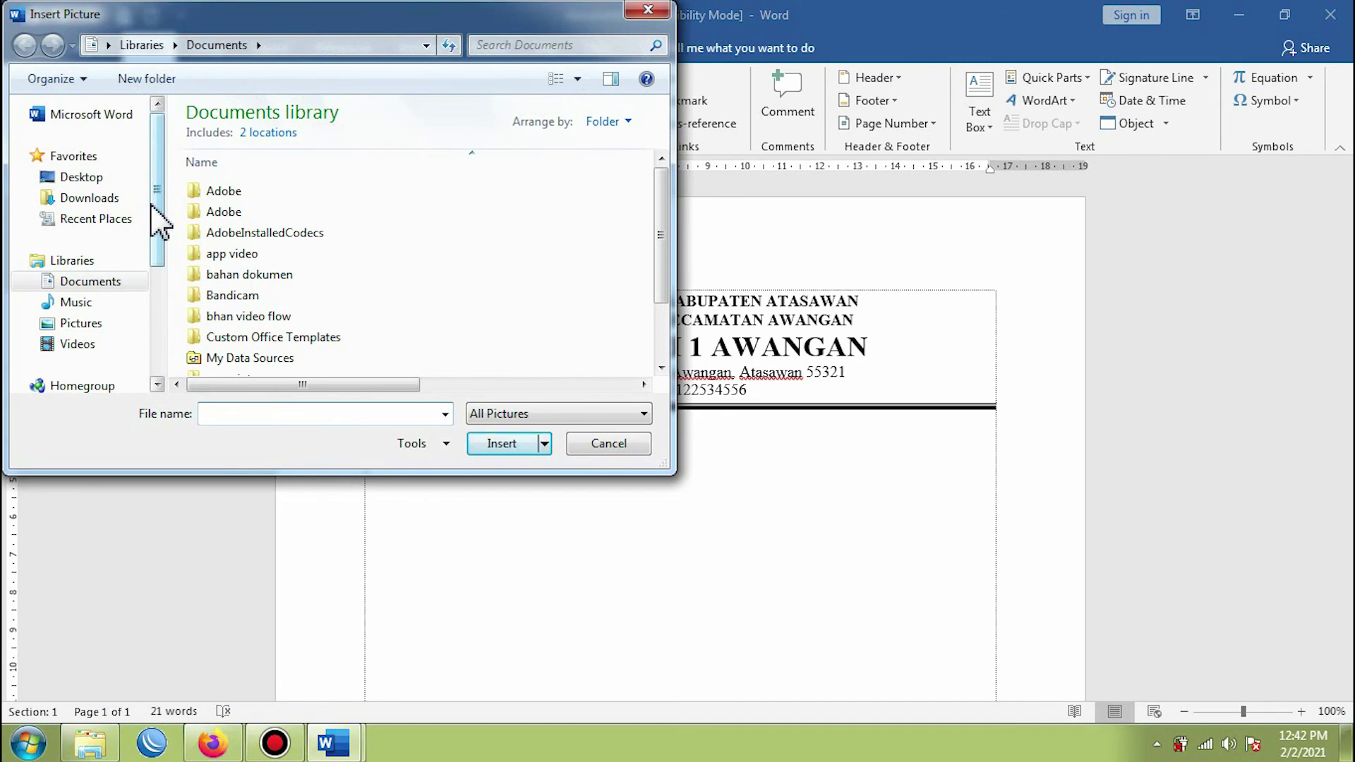
click(79, 323)
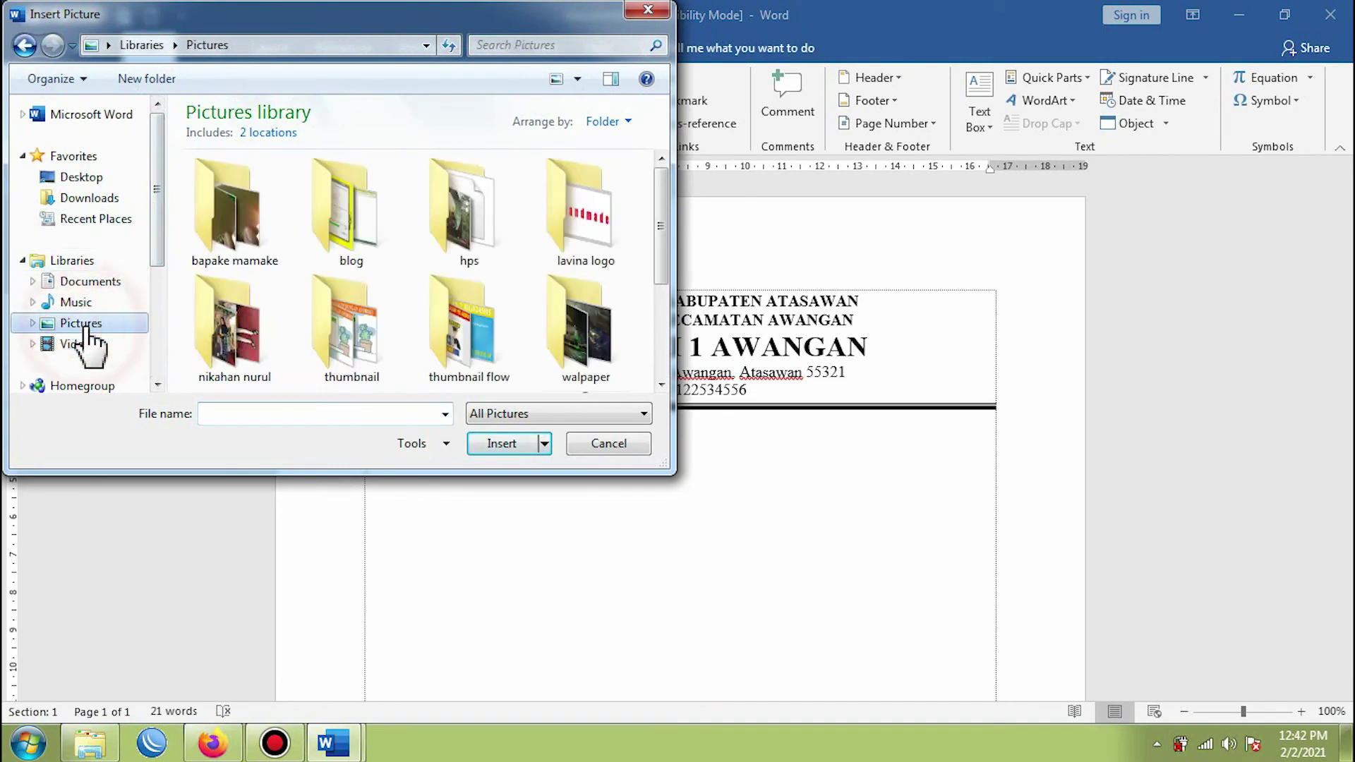
click(663, 274)
click(593, 318)
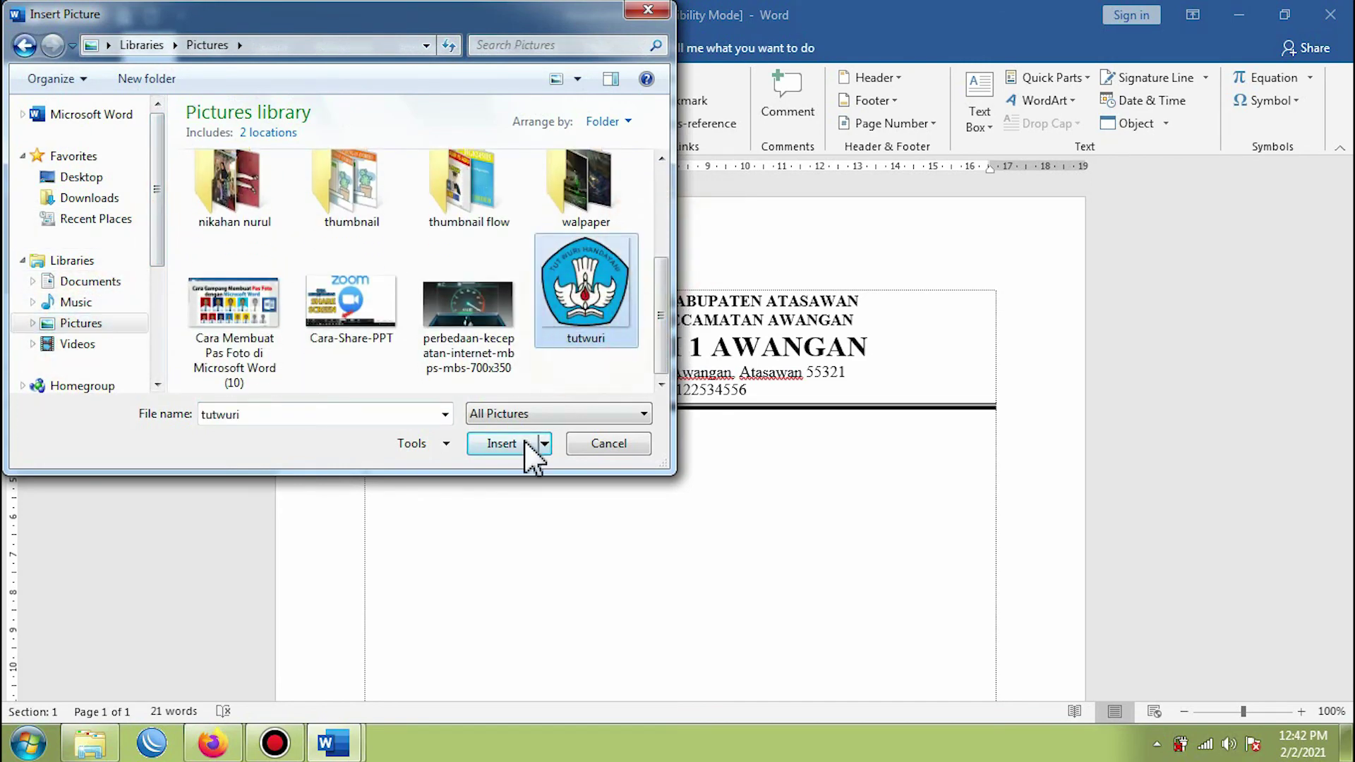
click(501, 443)
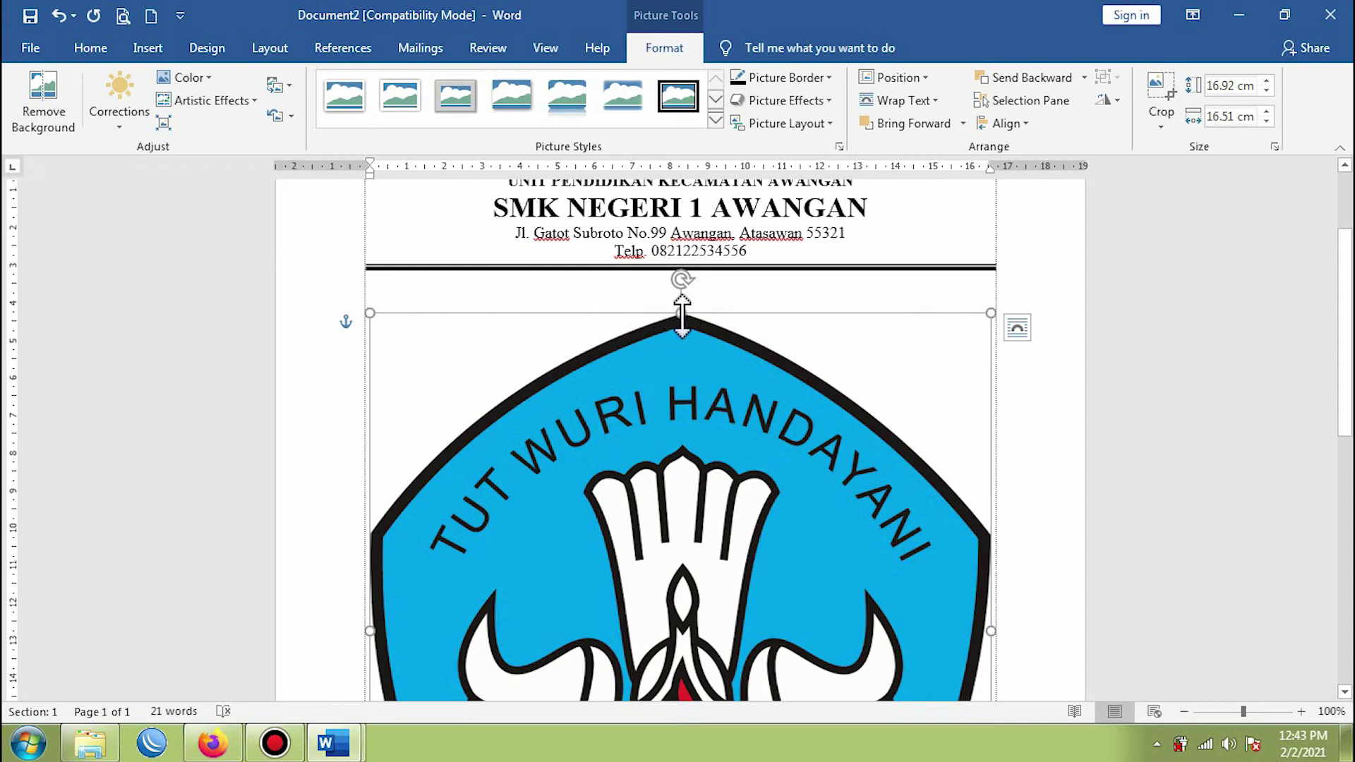
- Shrink the oversized logo proportionally from its corner to about 3.4 cm
drag(681, 312, 654, 553)
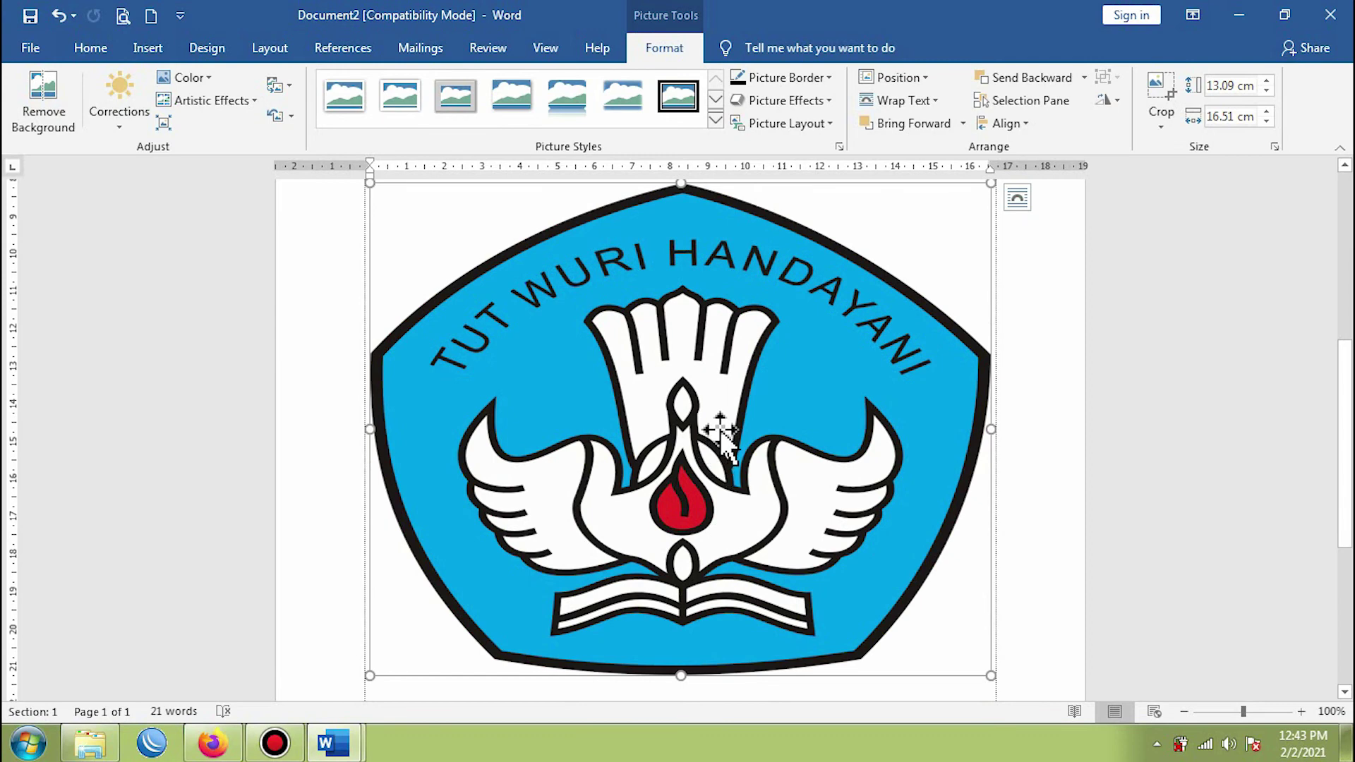
key(ctrl+z)
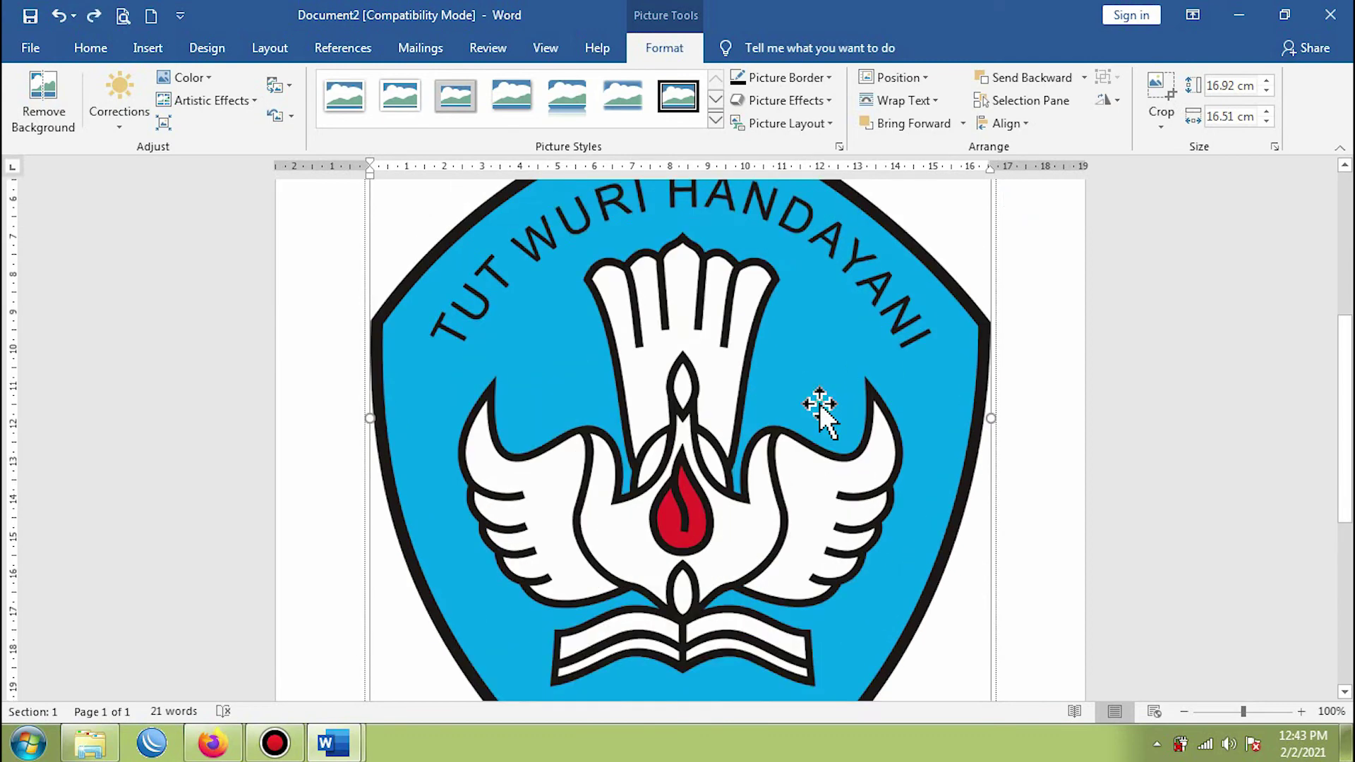
scroll(819, 409, up, 1)
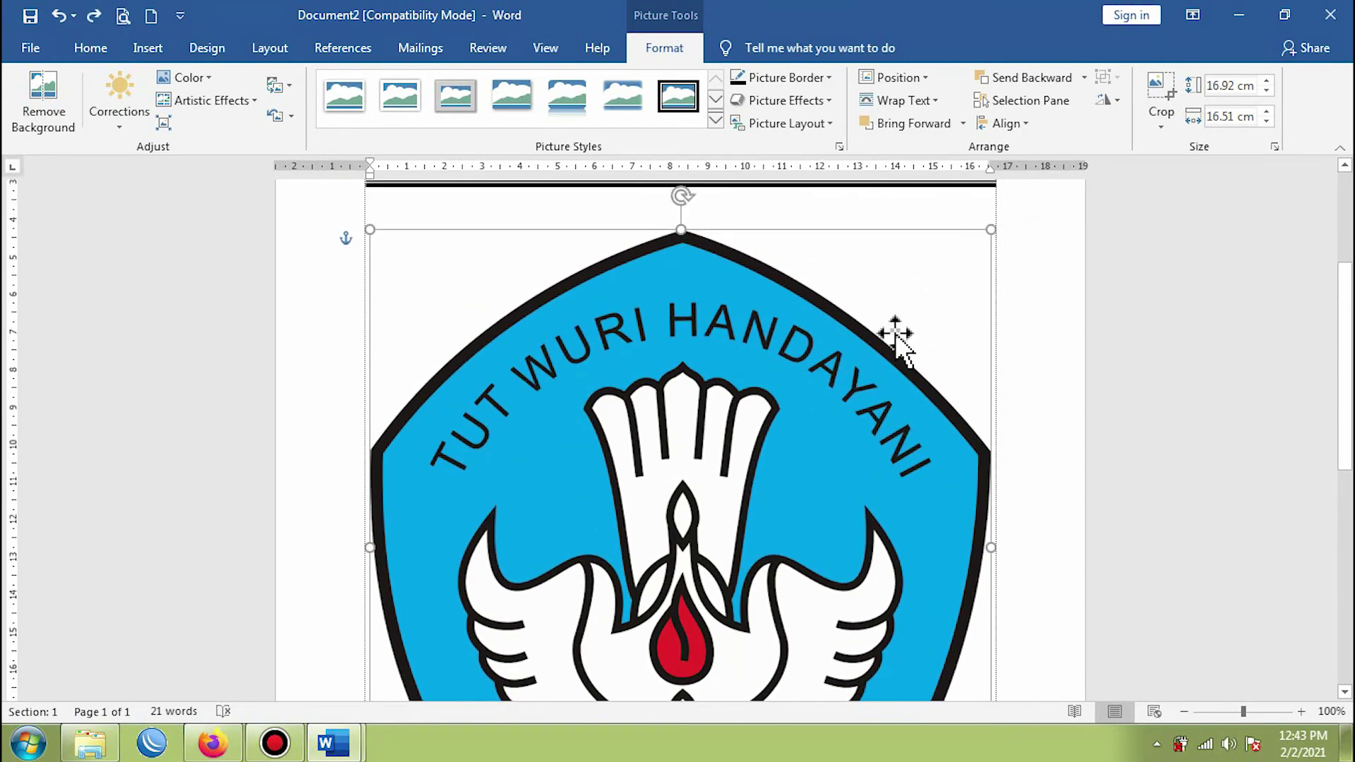
click(994, 227)
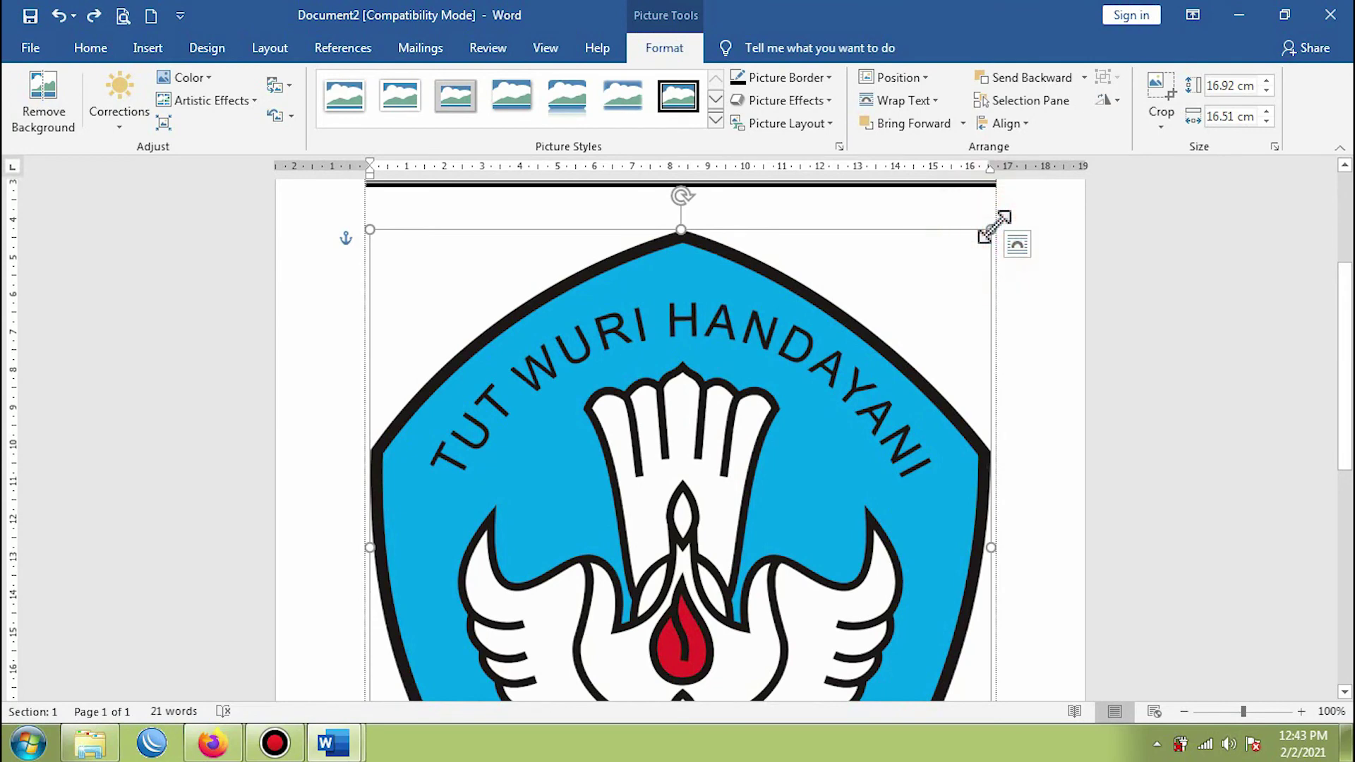
drag(994, 226, 487, 602)
scroll(690, 386, up, 5)
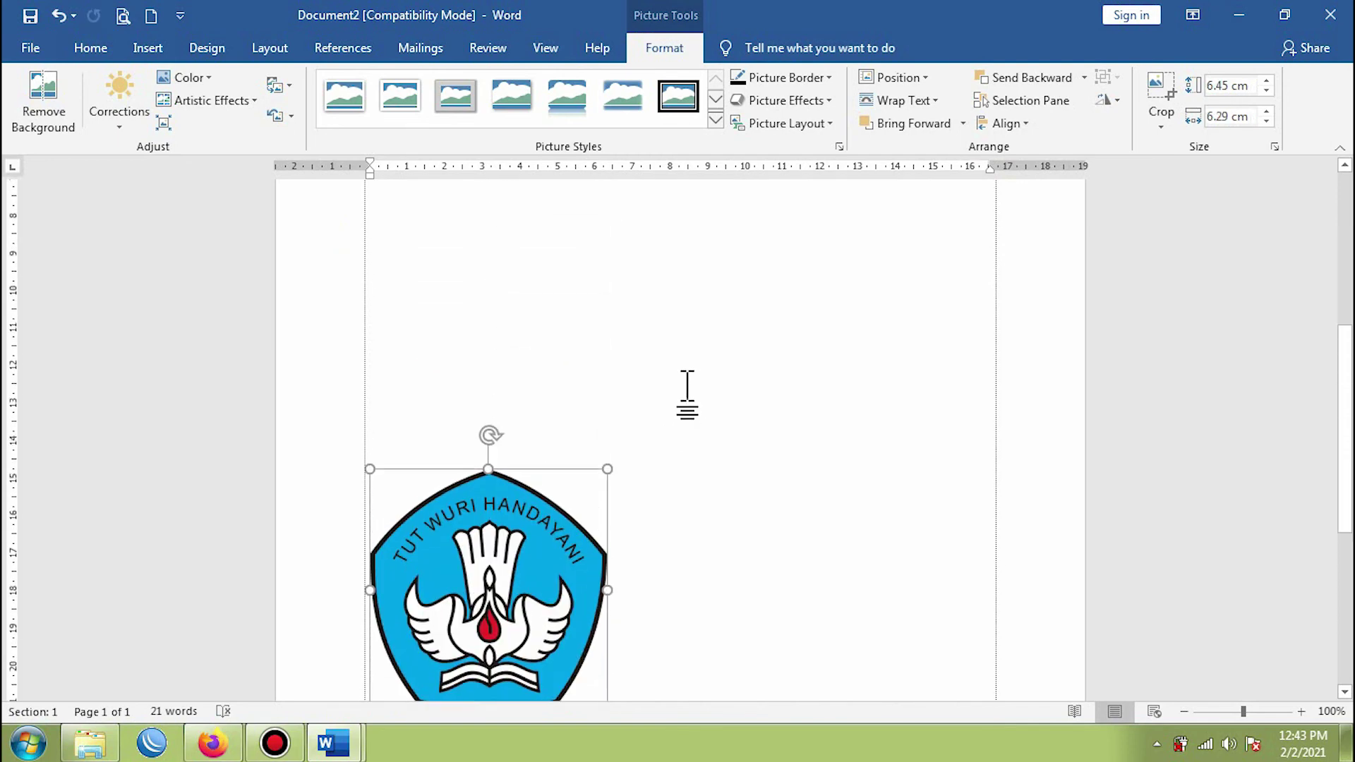
drag(607, 468, 492, 583)
scroll(574, 552, down, 2)
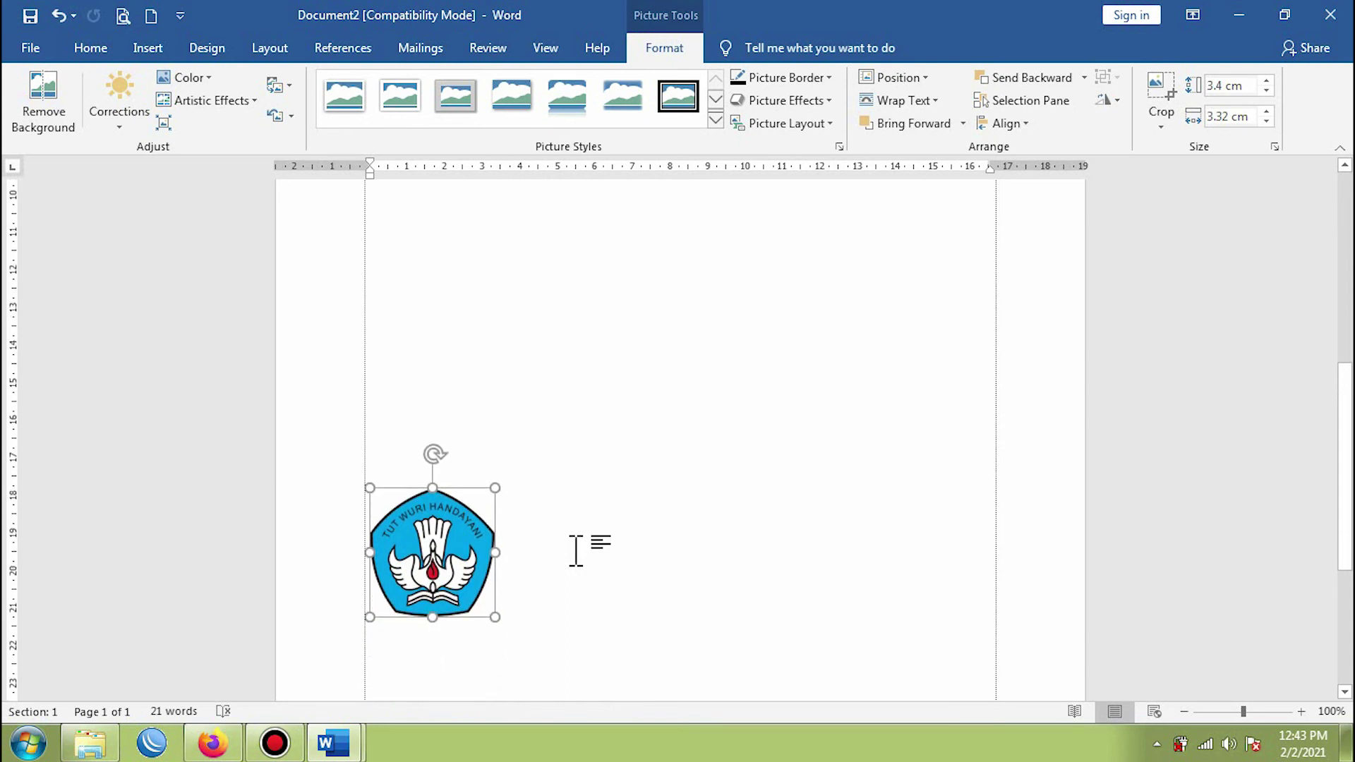
- Move the logo just below the letterhead line and trim it to about 3 cm
drag(420, 554, 672, 323)
scroll(741, 508, up, 8)
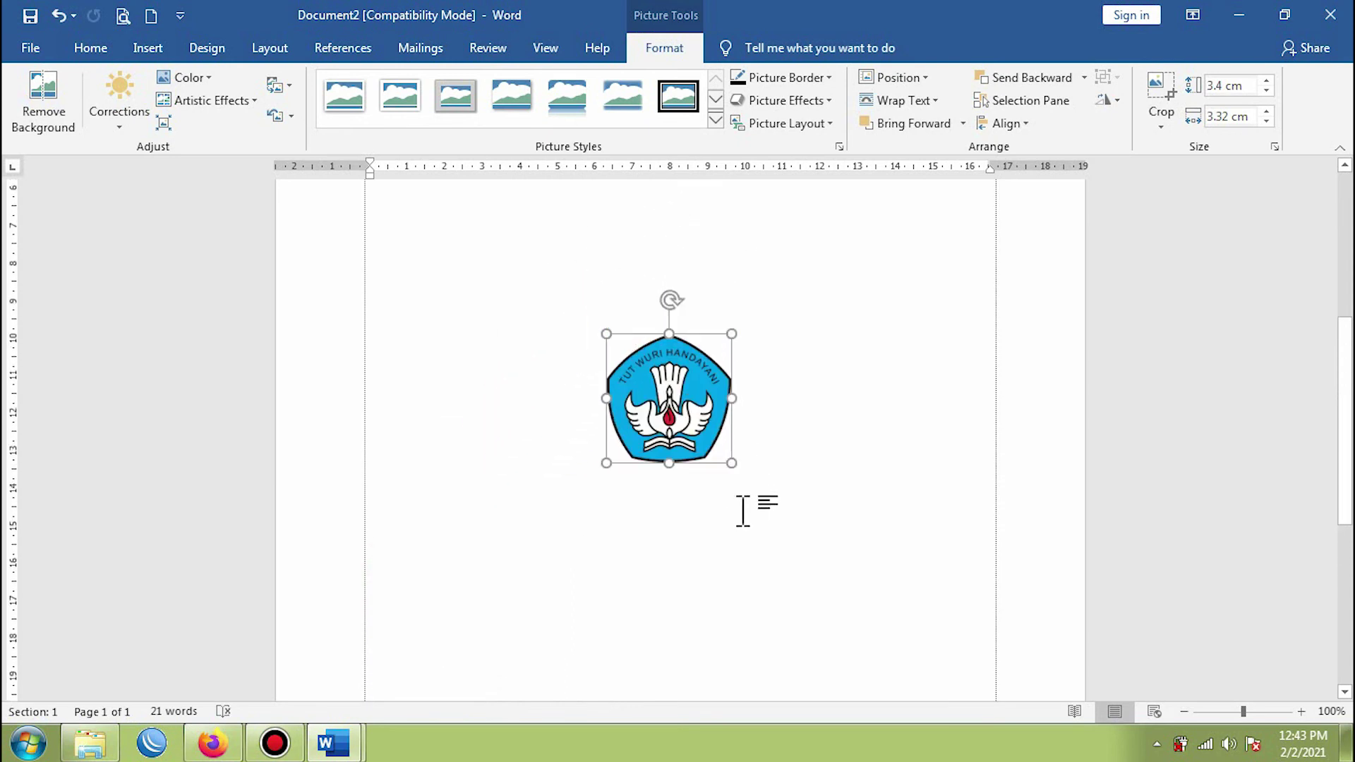
drag(670, 607, 661, 367)
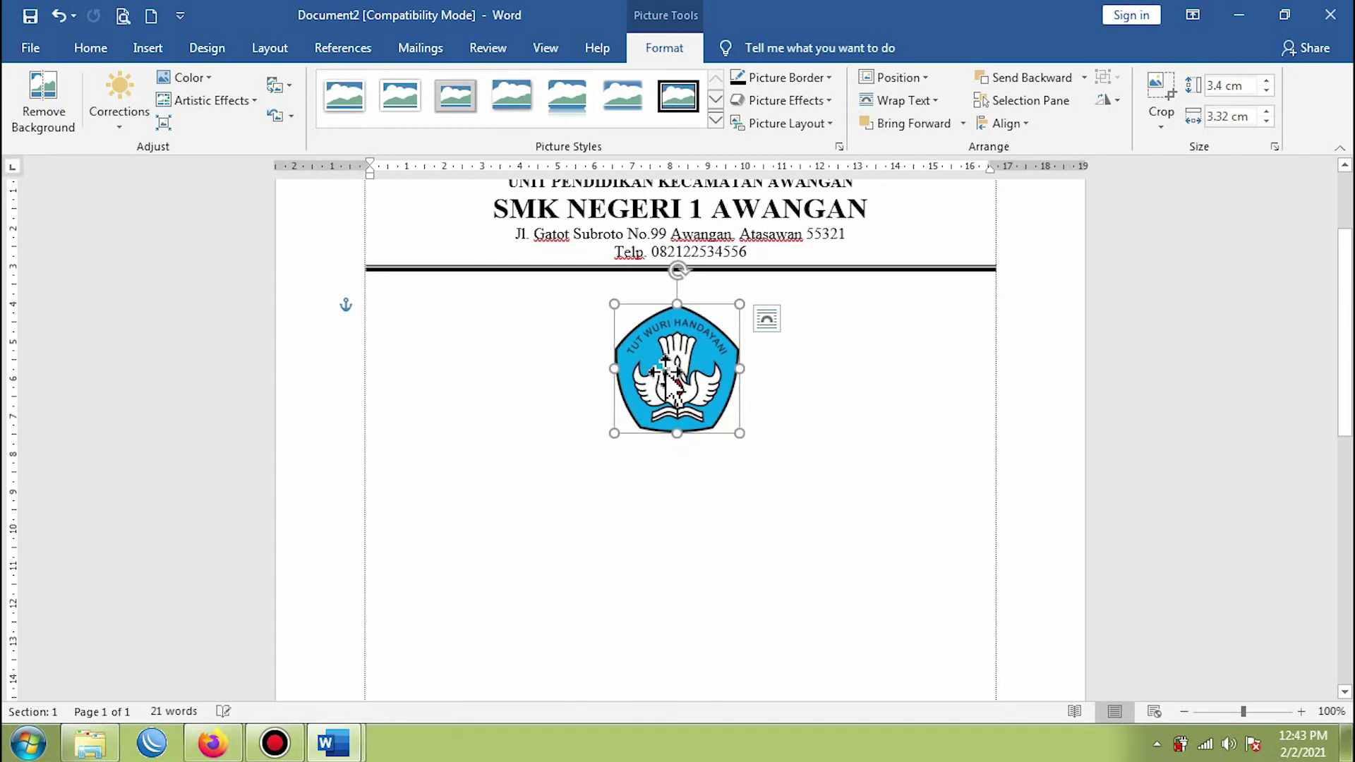
drag(739, 304, 728, 316)
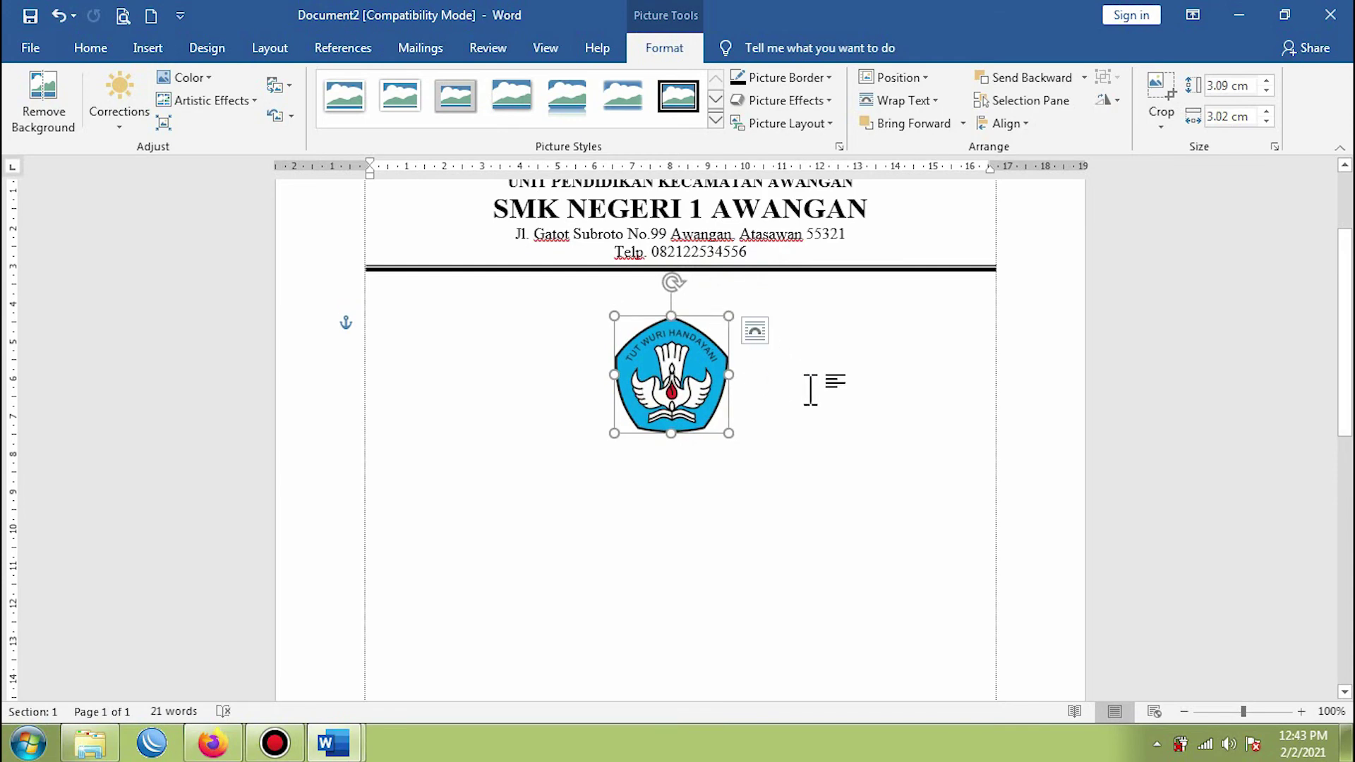
- Centre the 3.09 × 3.02 cm logo just below the header line, keeping it off the text
click(770, 477)
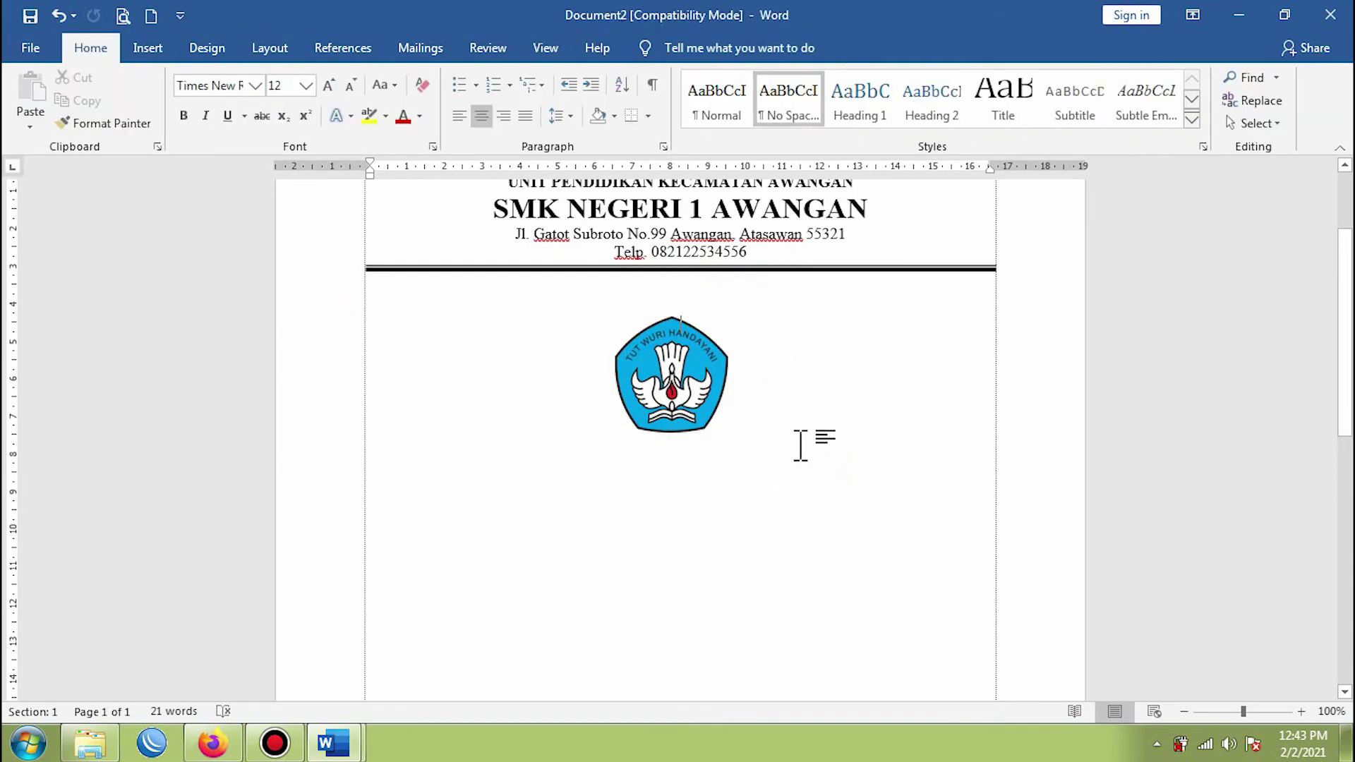
click(678, 365)
drag(678, 365, 607, 259)
key(ctrl+z)
drag(736, 401, 691, 381)
scroll(847, 437, up, 2)
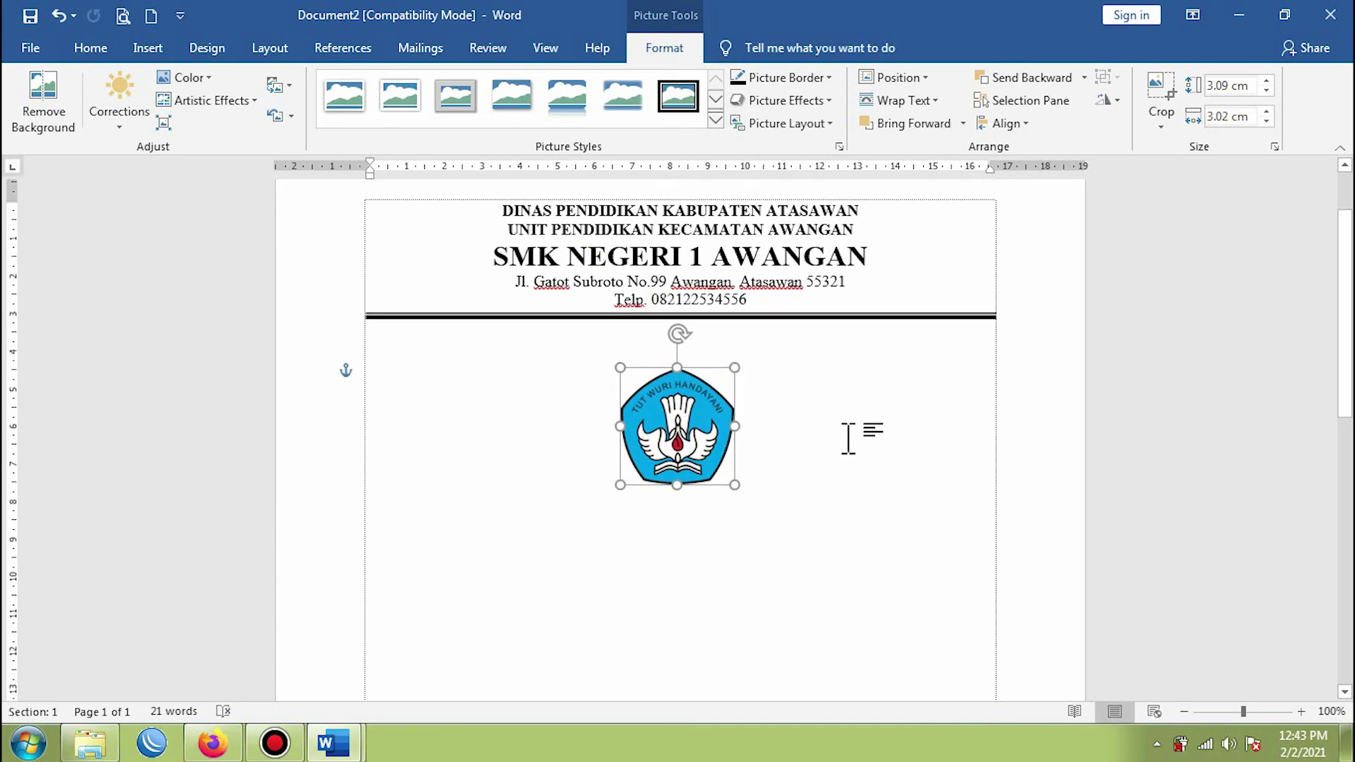
scroll(847, 437, up, 1)
- Set the logo's text wrapping to In Front of Text, after trying and undoing Behind Text
right_click(674, 455)
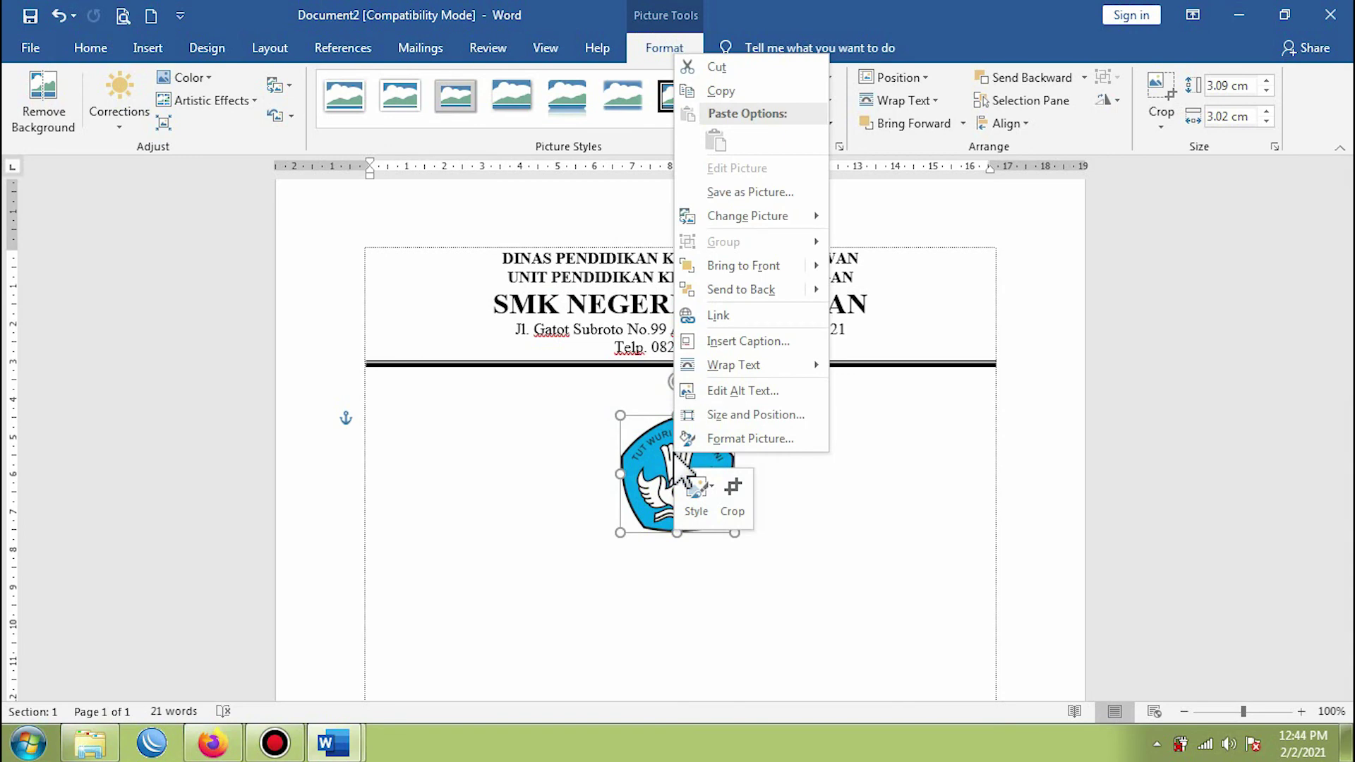
mouse_move(738, 366)
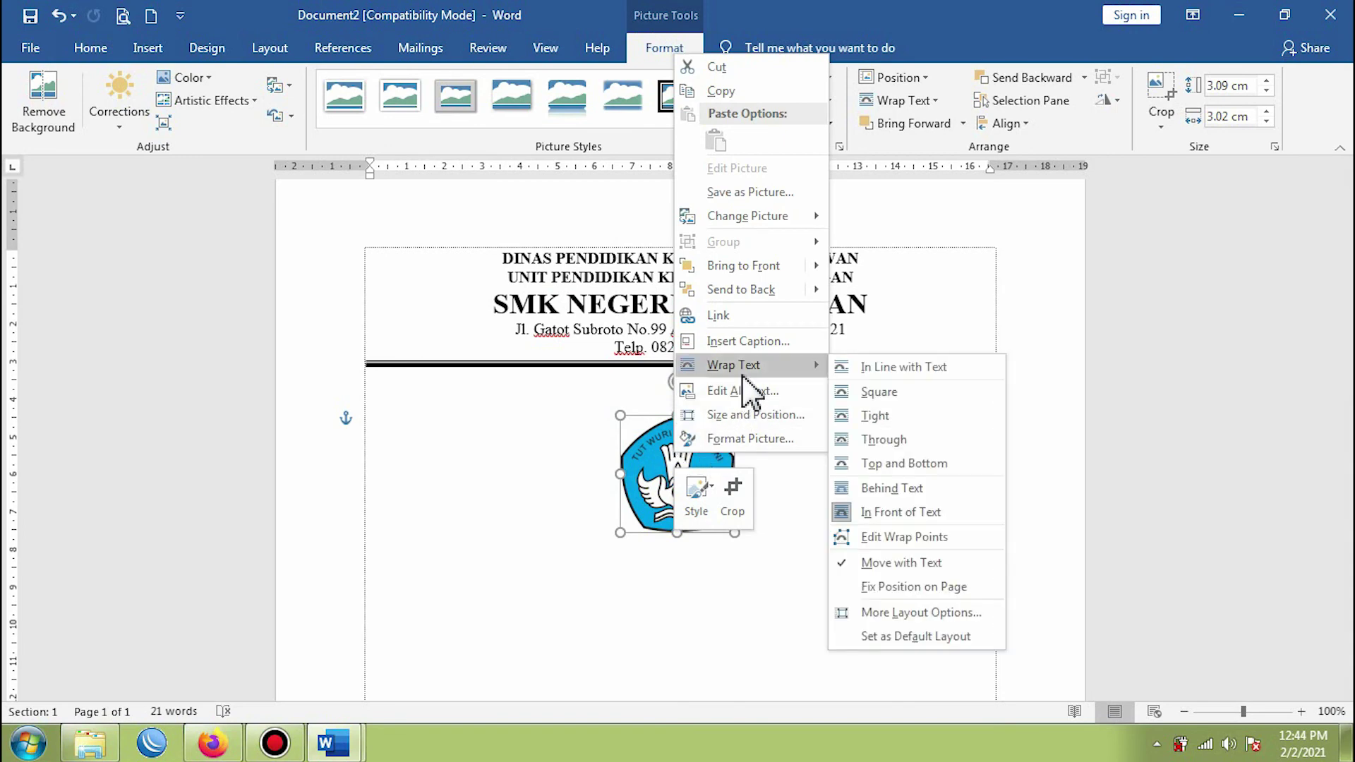
click(885, 368)
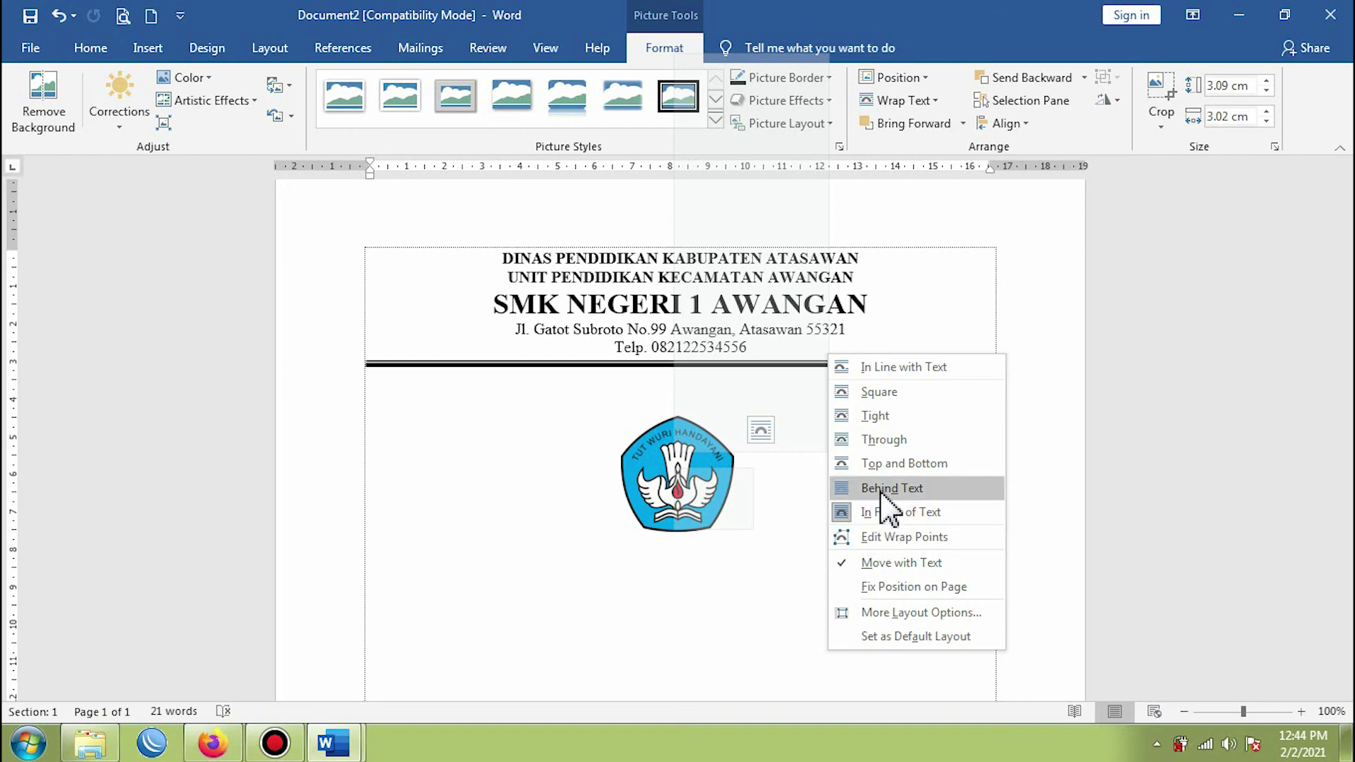
click(882, 489)
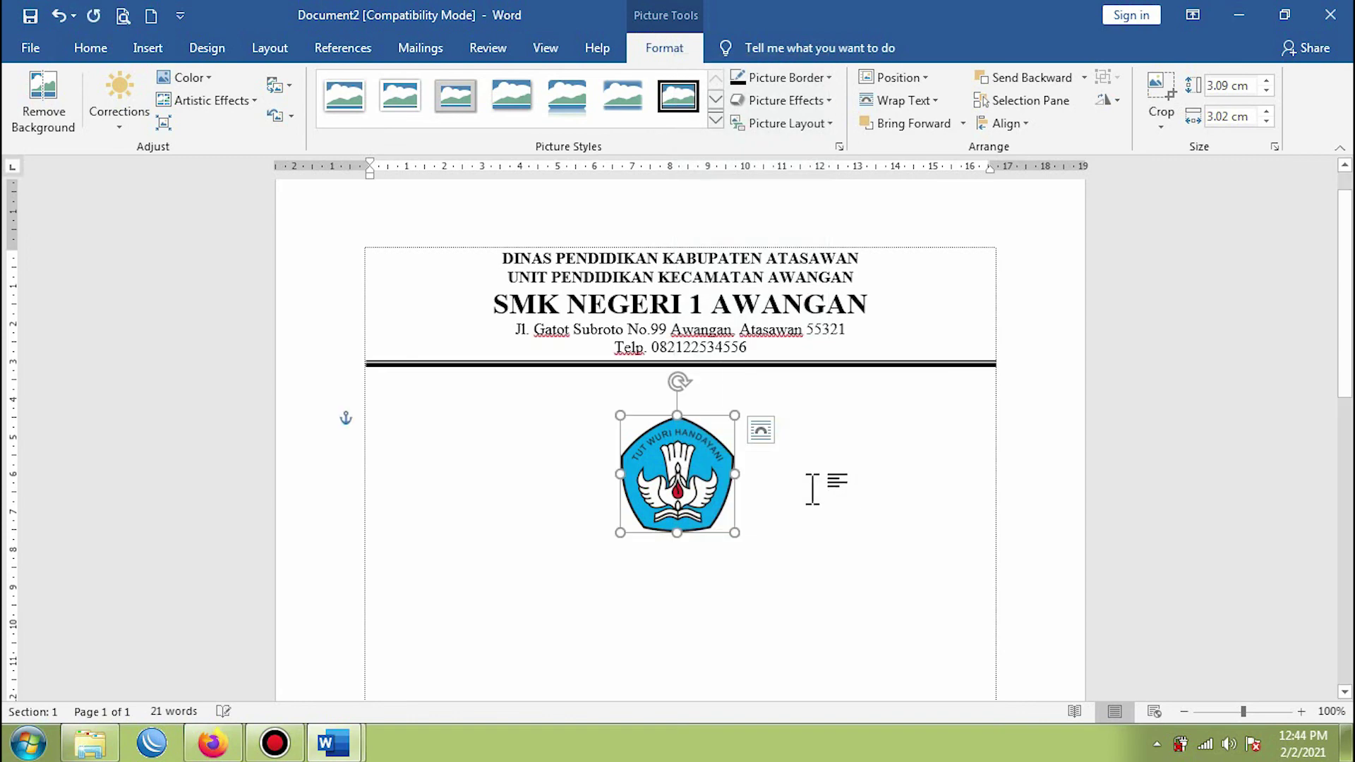
drag(686, 494, 645, 305)
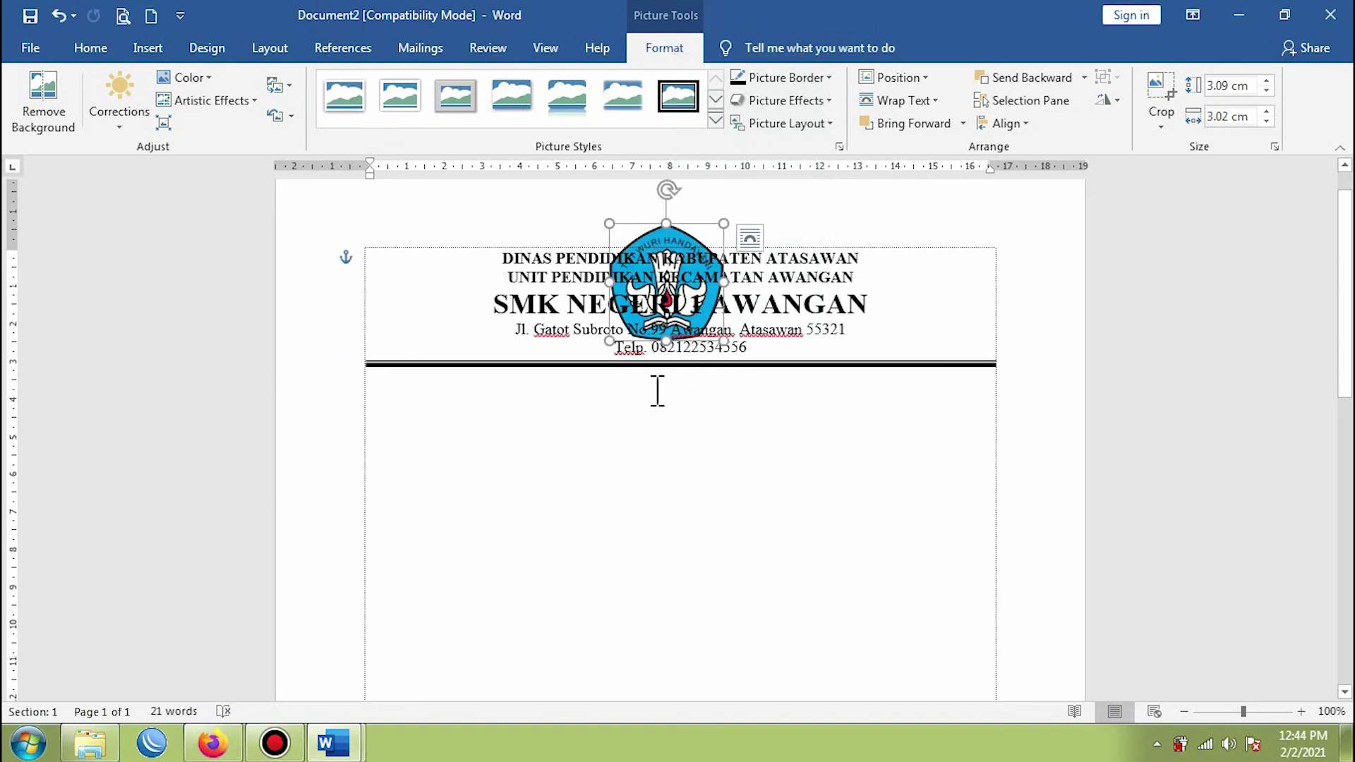
key(ctrl+z)
right_click(699, 466)
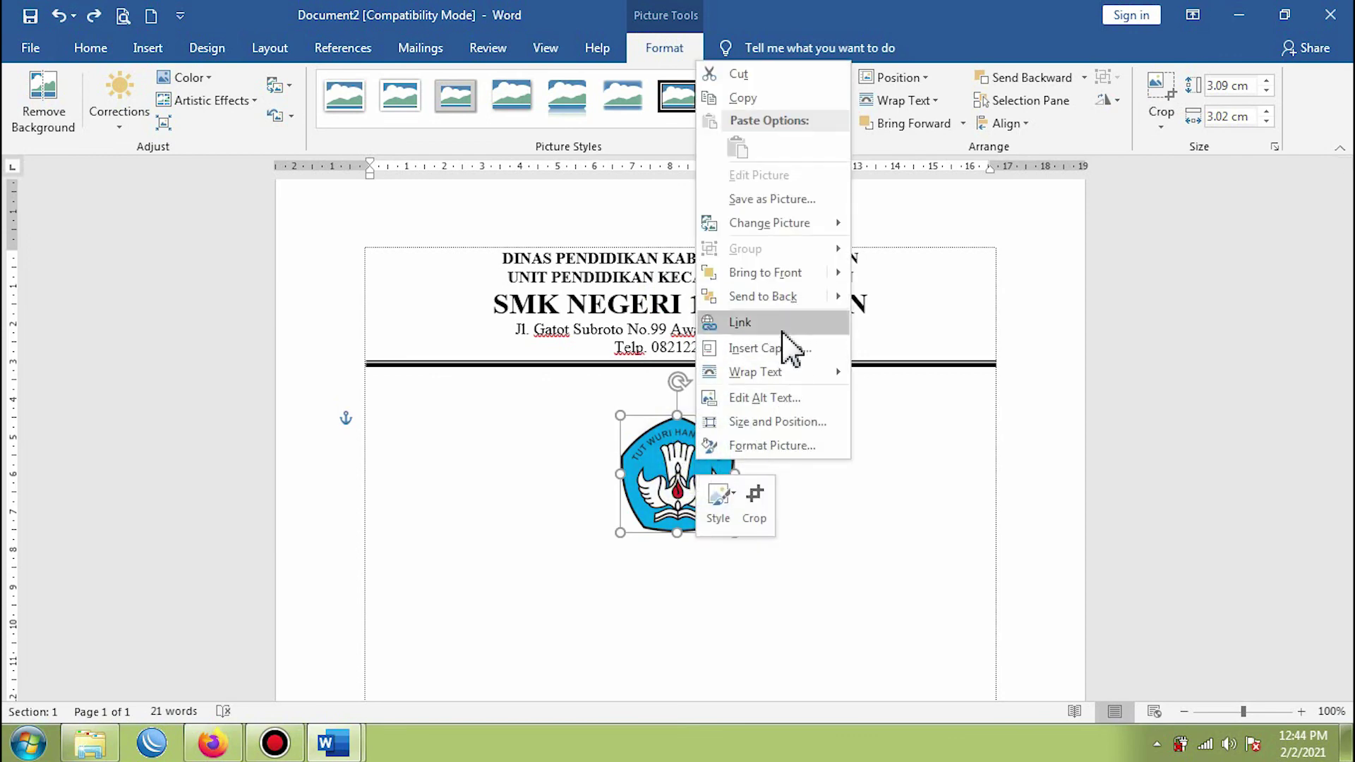
mouse_move(782, 374)
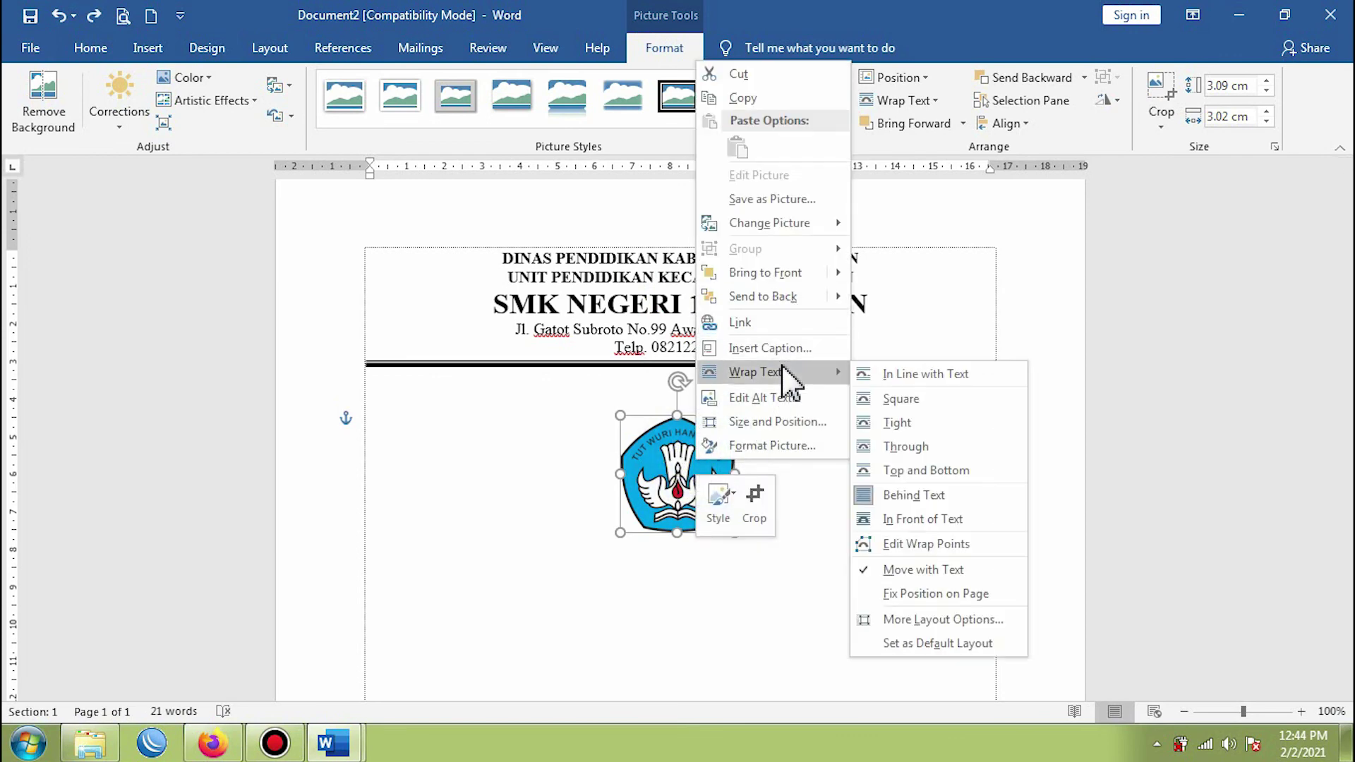
click(926, 522)
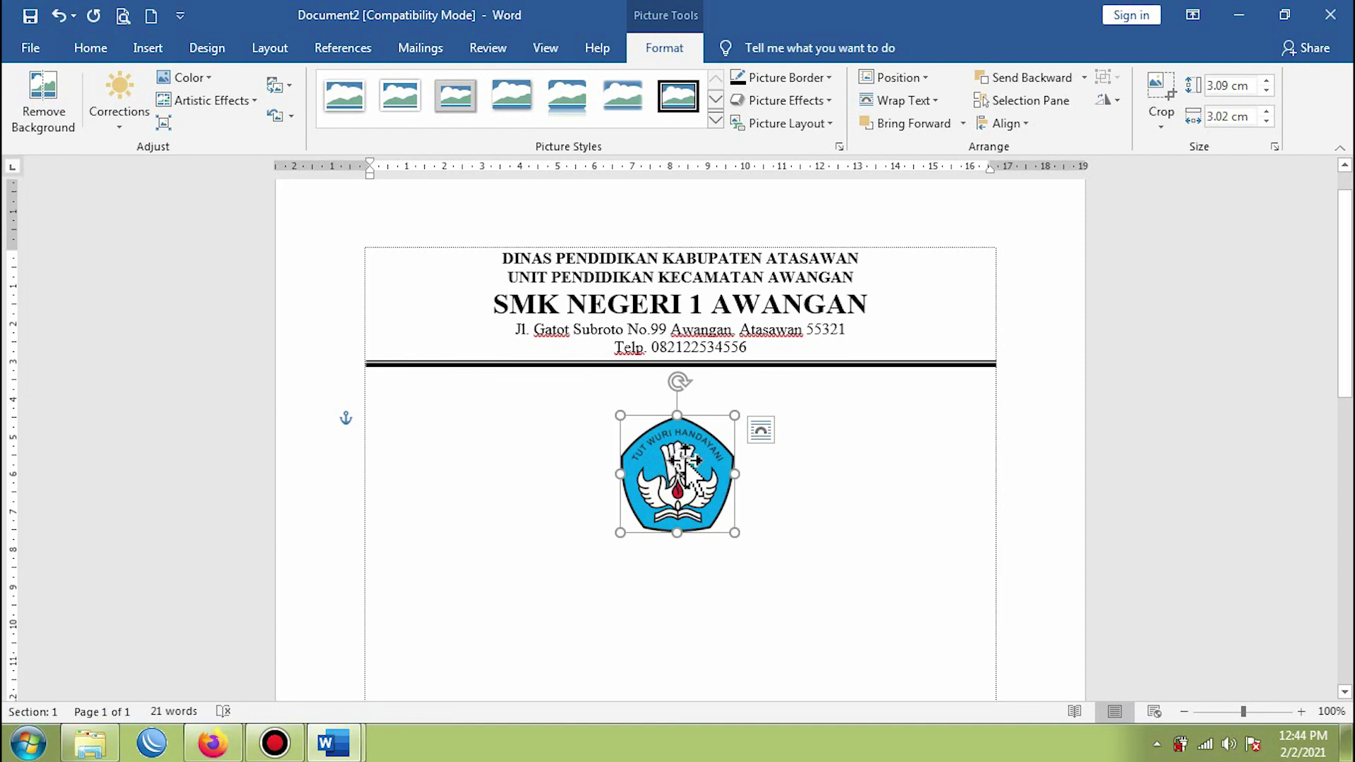
- Move the logo to the letterhead's left side and resize it to 2.38 × 2.32 cm
drag(685, 459, 443, 300)
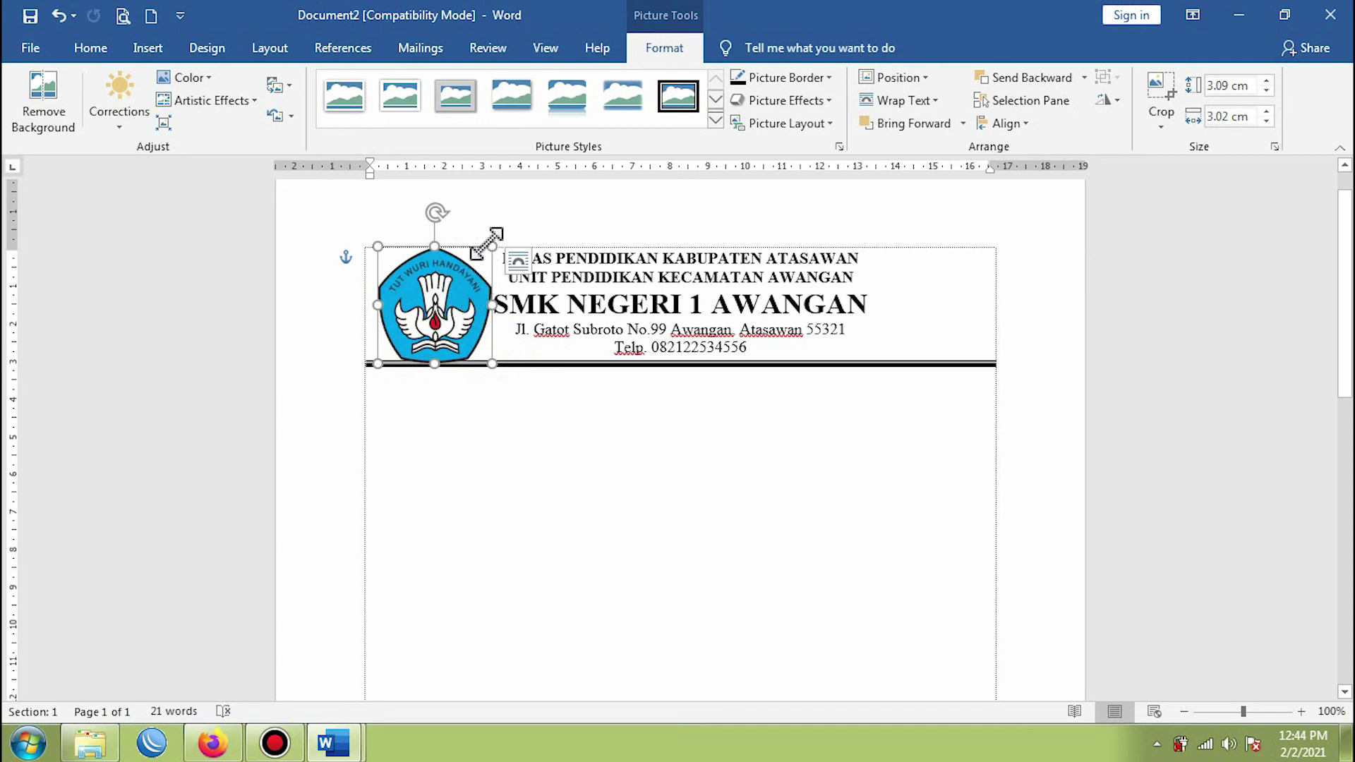
drag(492, 247, 442, 282)
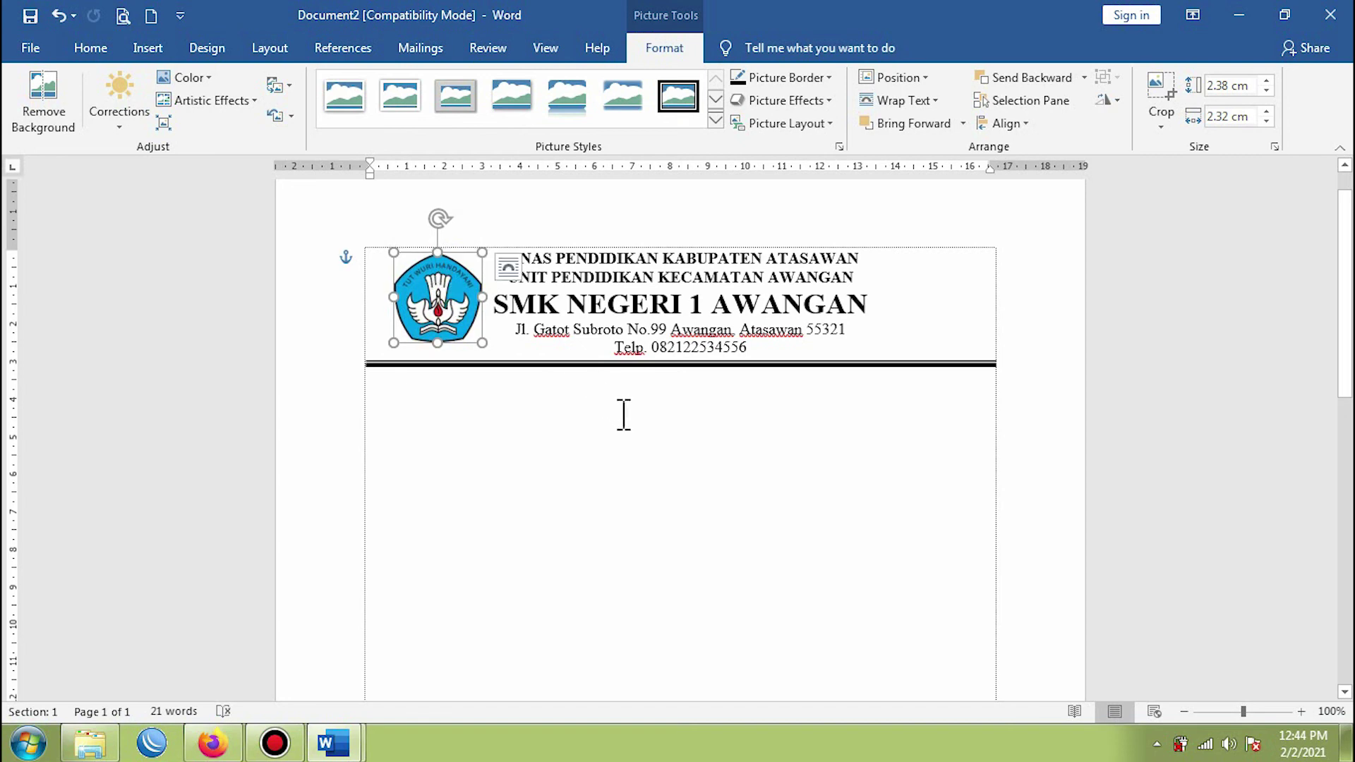
key(ctrl+z)
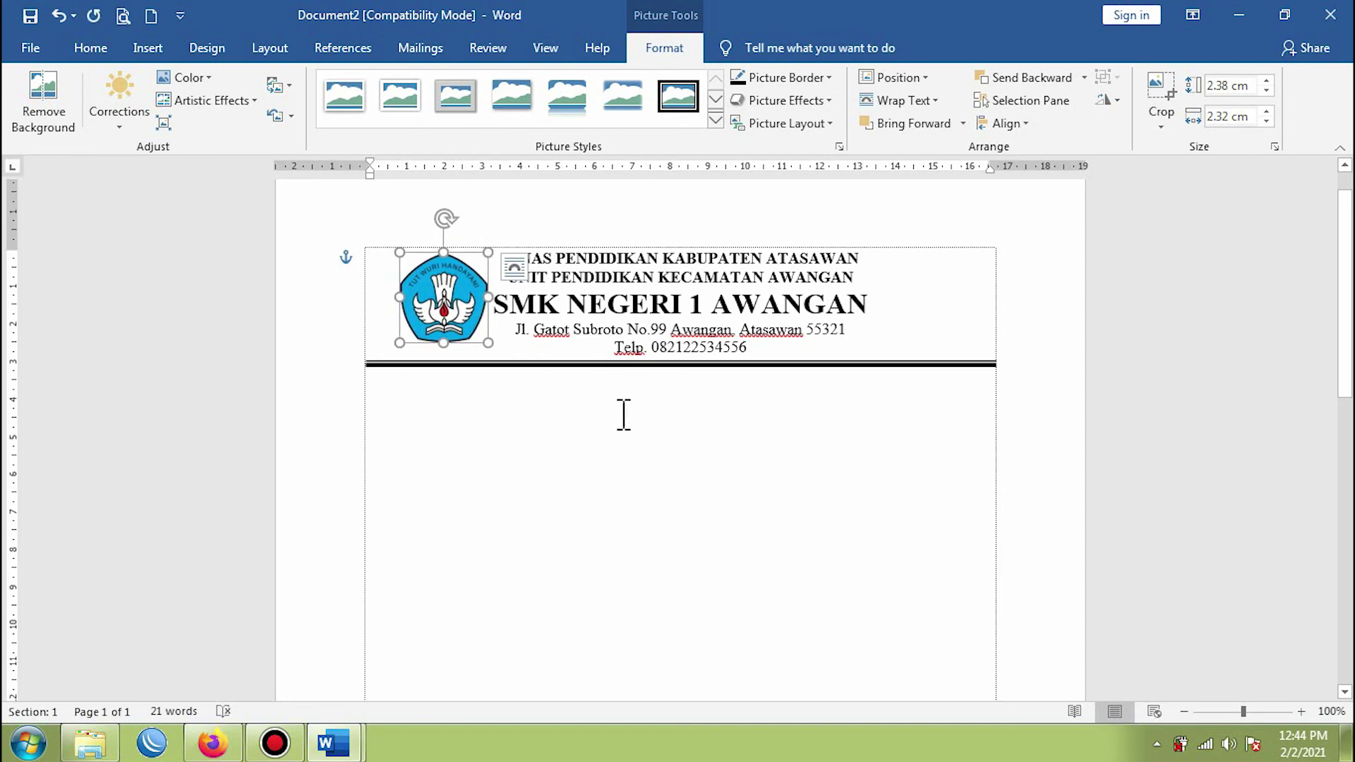
click(642, 461)
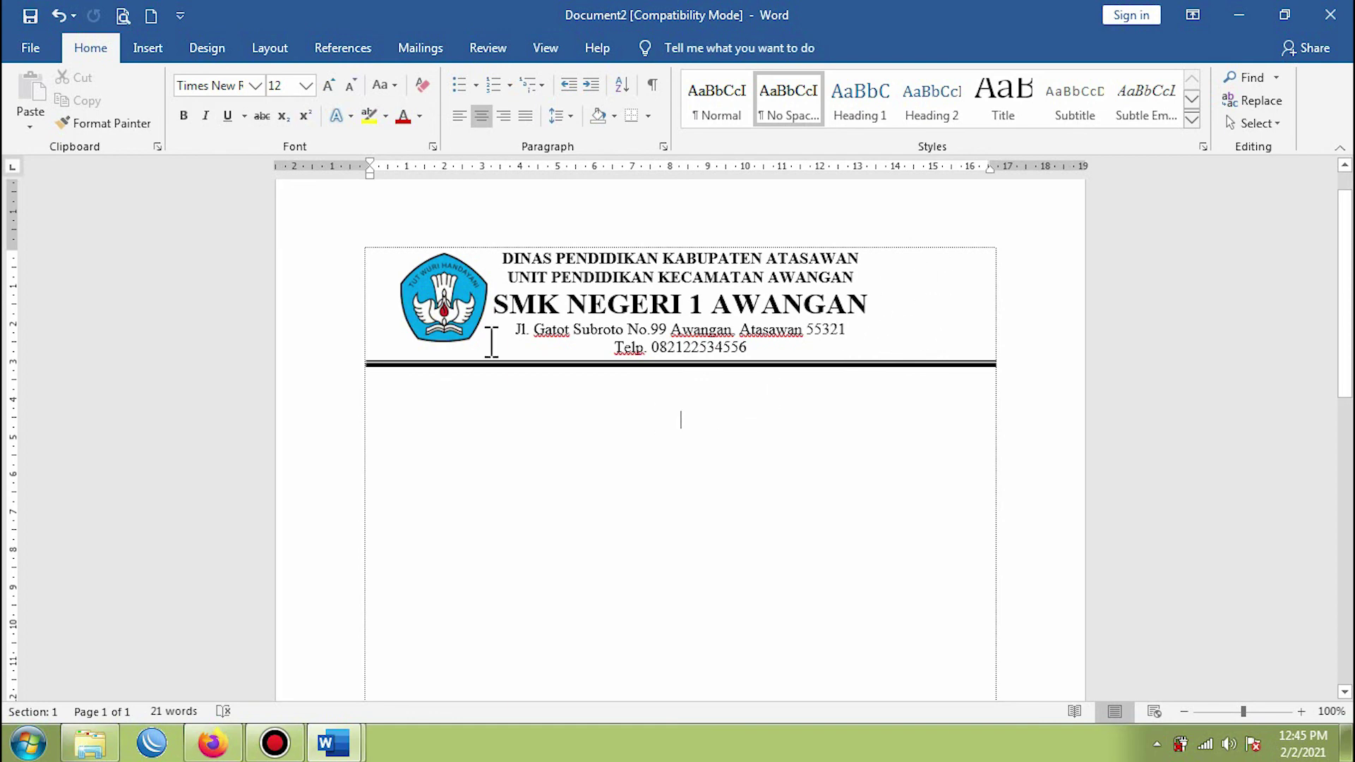
click(145, 48)
click(212, 79)
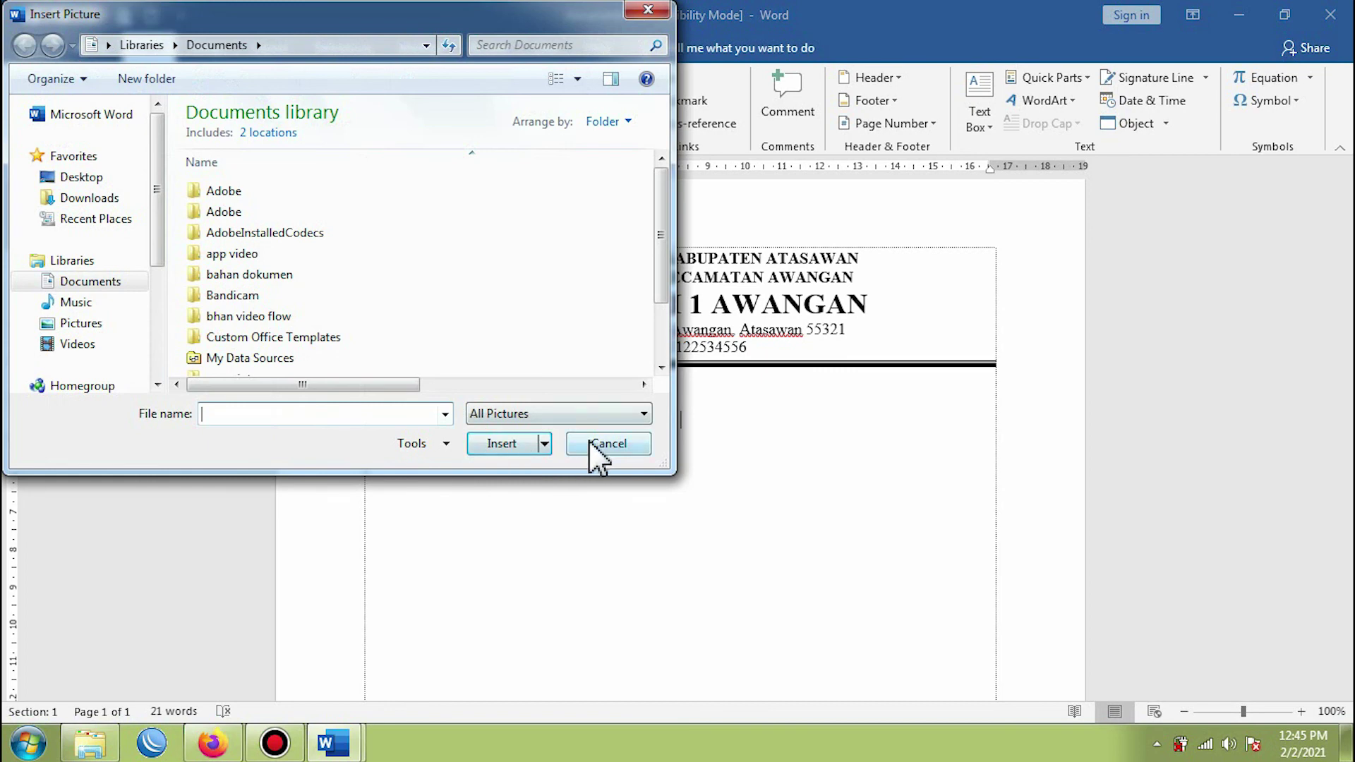
click(590, 442)
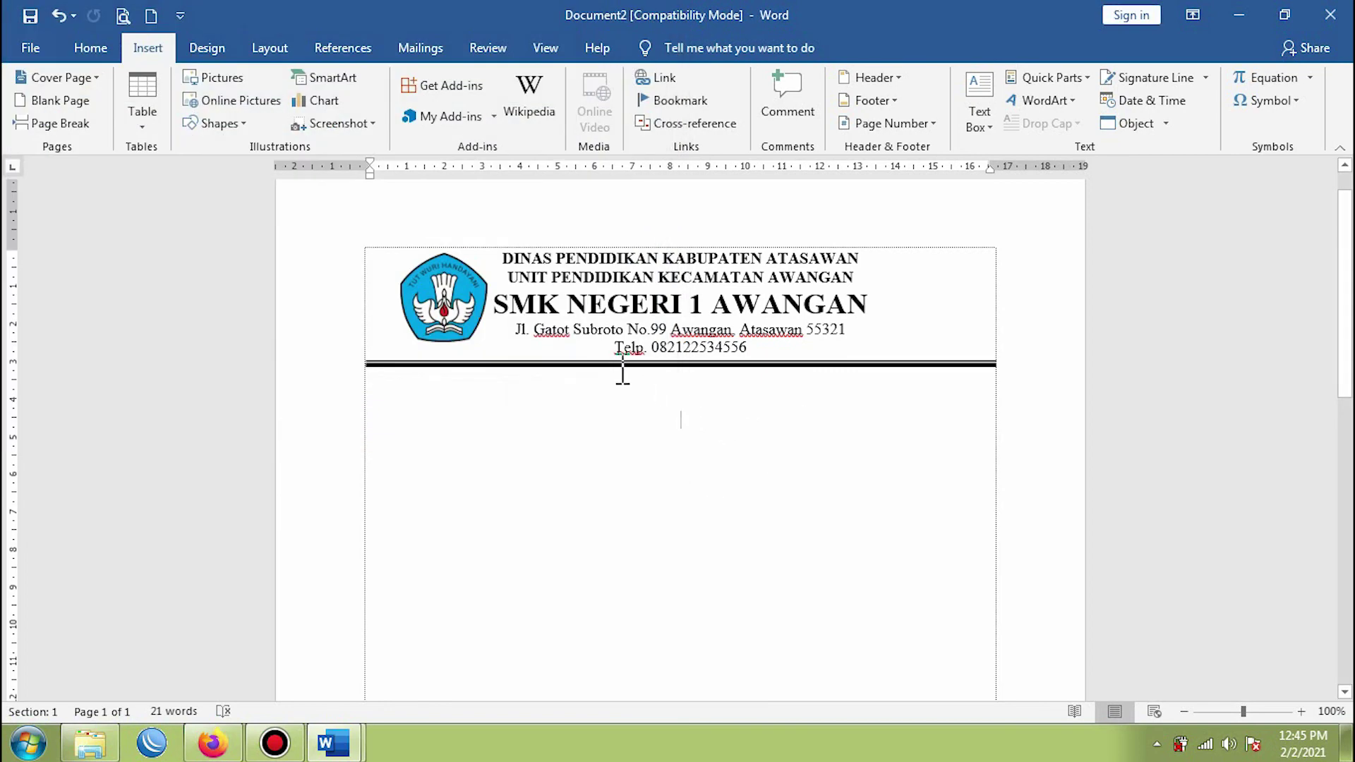
click(676, 259)
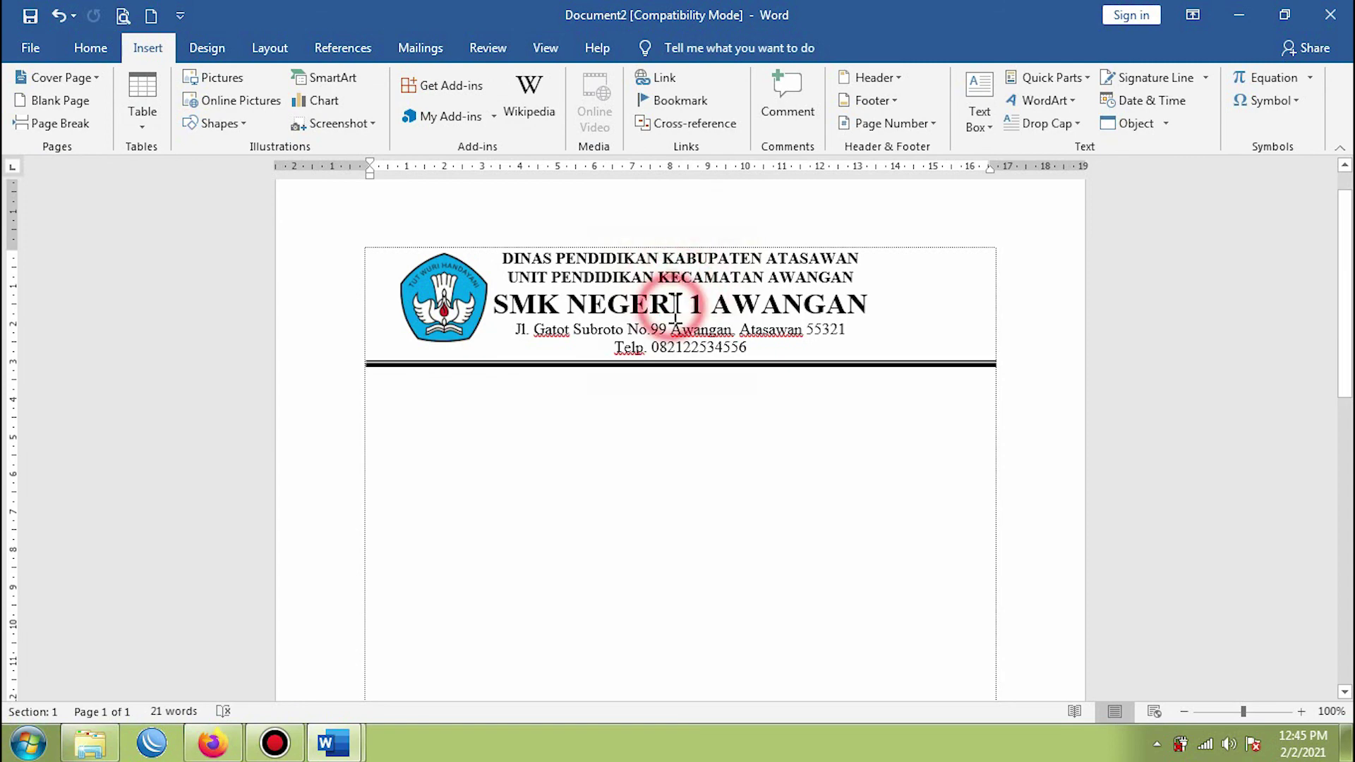
click(668, 329)
click(676, 347)
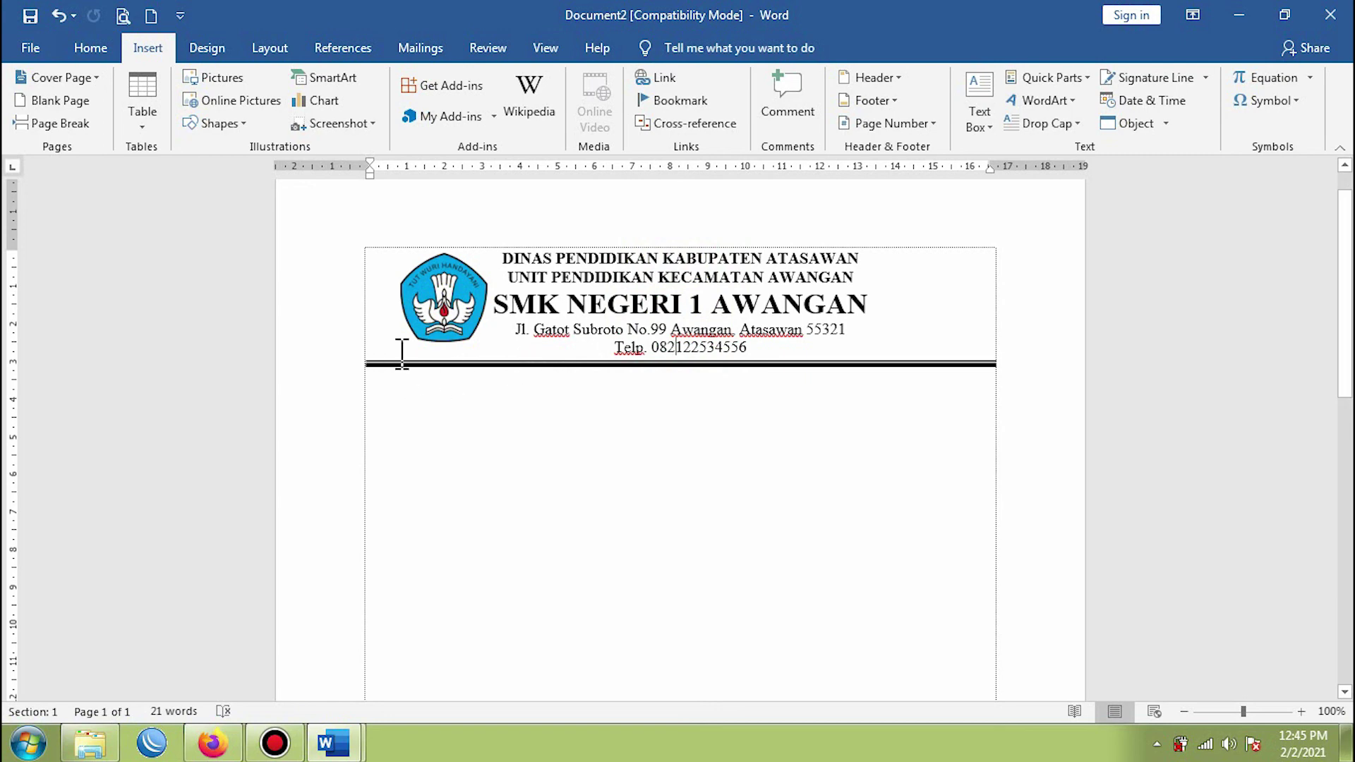
click(785, 364)
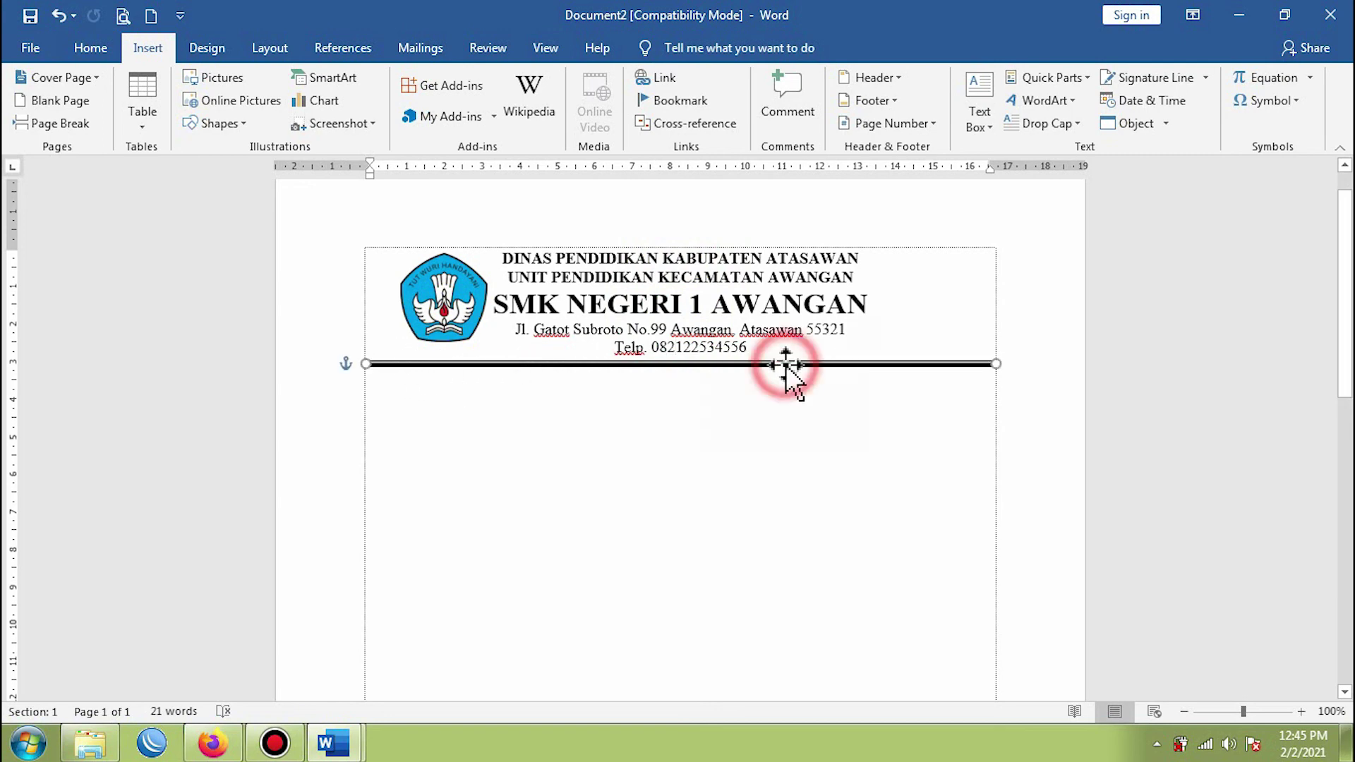
click(625, 431)
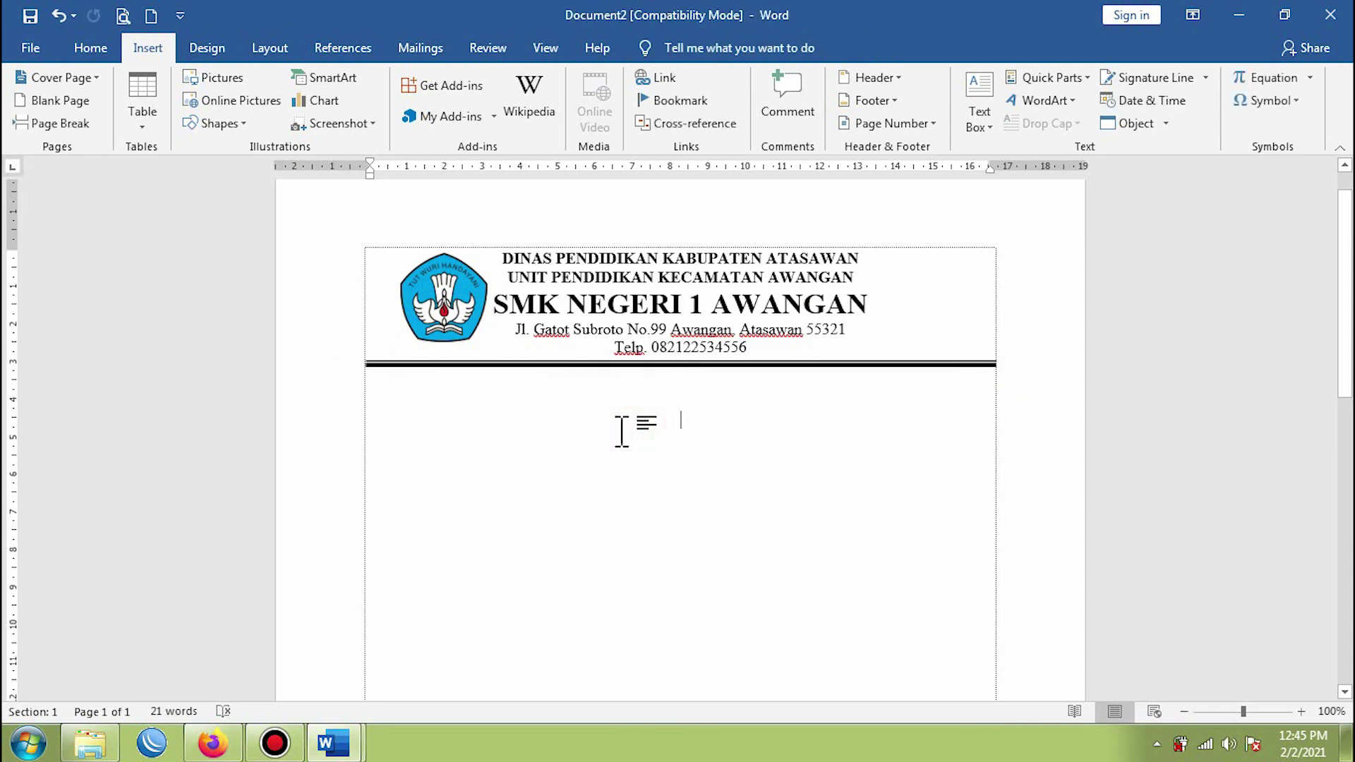